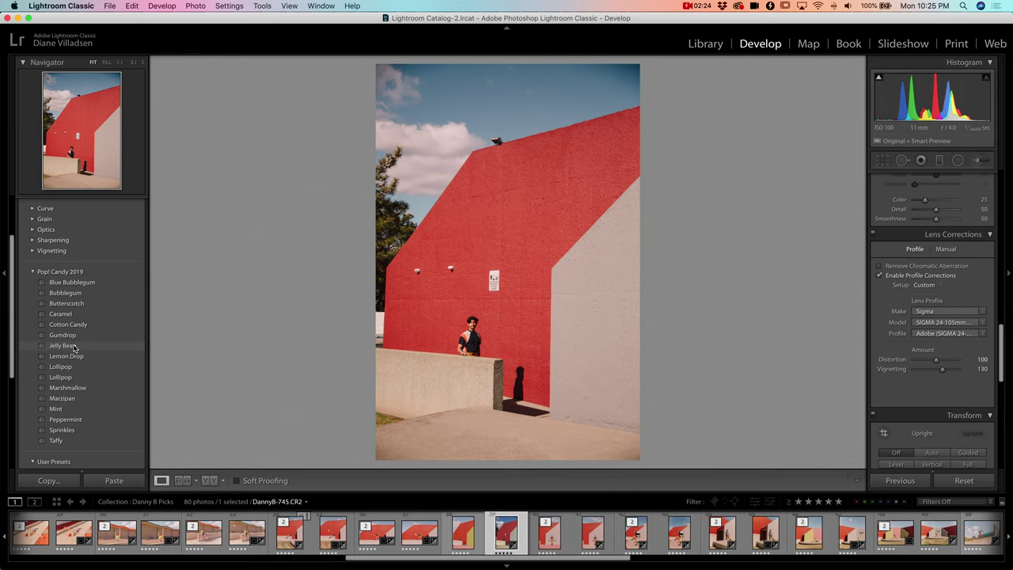
Apply the Jelly Bean preset to the photo and enable lens profile corrections with Vignetting at 143
{"action": "left_click", "coordinate": [70, 349]}
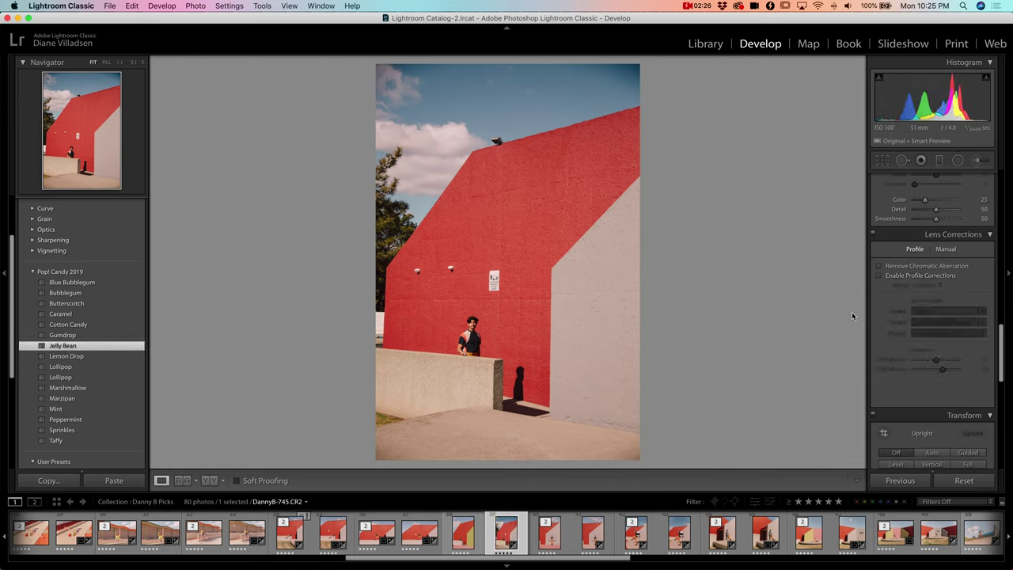
{"action": "left_click", "coordinate": [879, 276]}
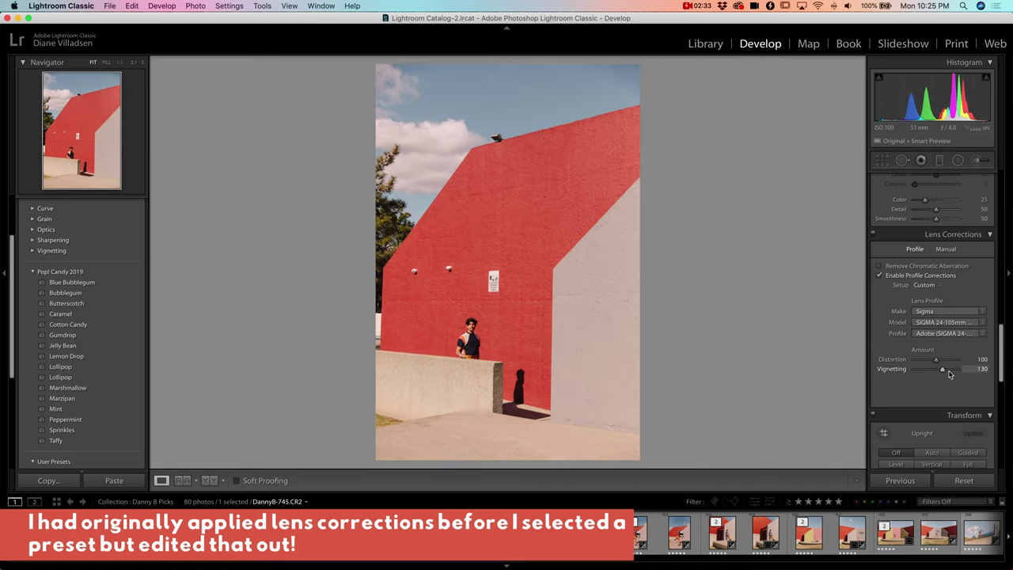
{"action": "left_click_drag", "start_coordinate": [950, 375], "coordinate": [946, 375]}
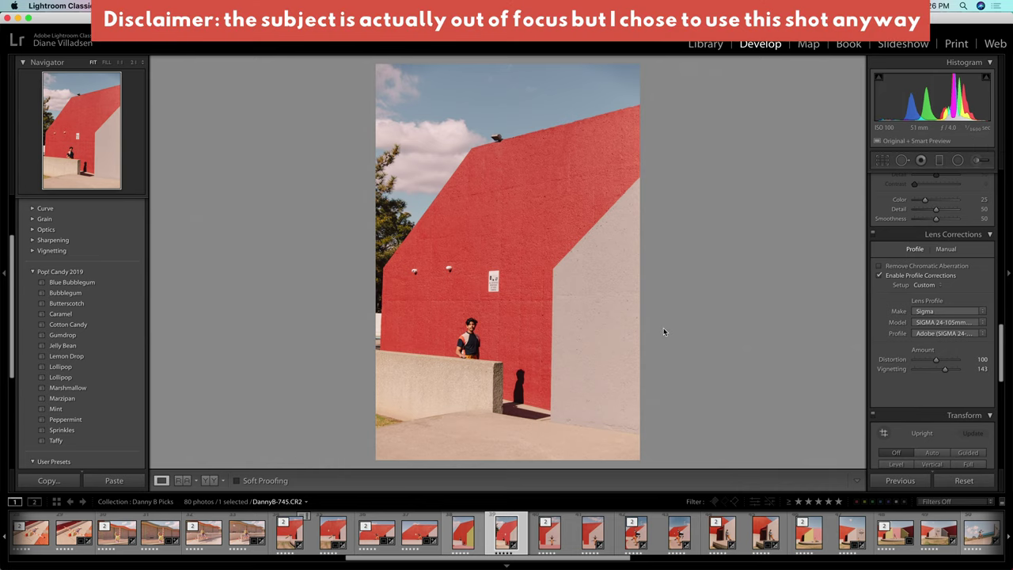
Set Highlights to −61, Shadows to +100, Whites to −13 and Blacks to −14, and compare with the original photo
{"action": "left_click", "coordinate": [471, 341]}
{"action": "left_click_drag", "start_coordinate": [507, 356], "coordinate": [496, 275]}
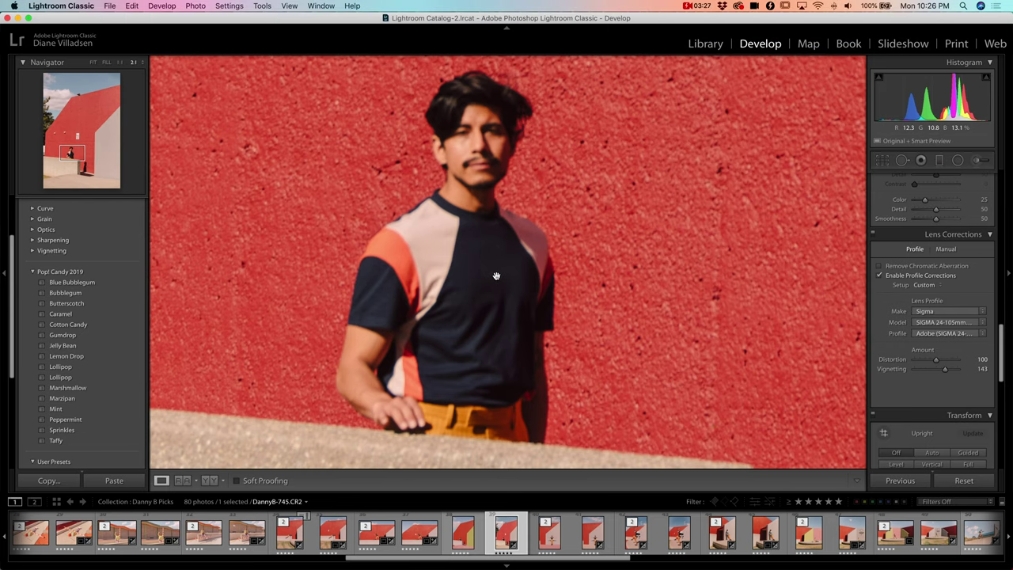
{"action": "left_click", "coordinate": [496, 275]}
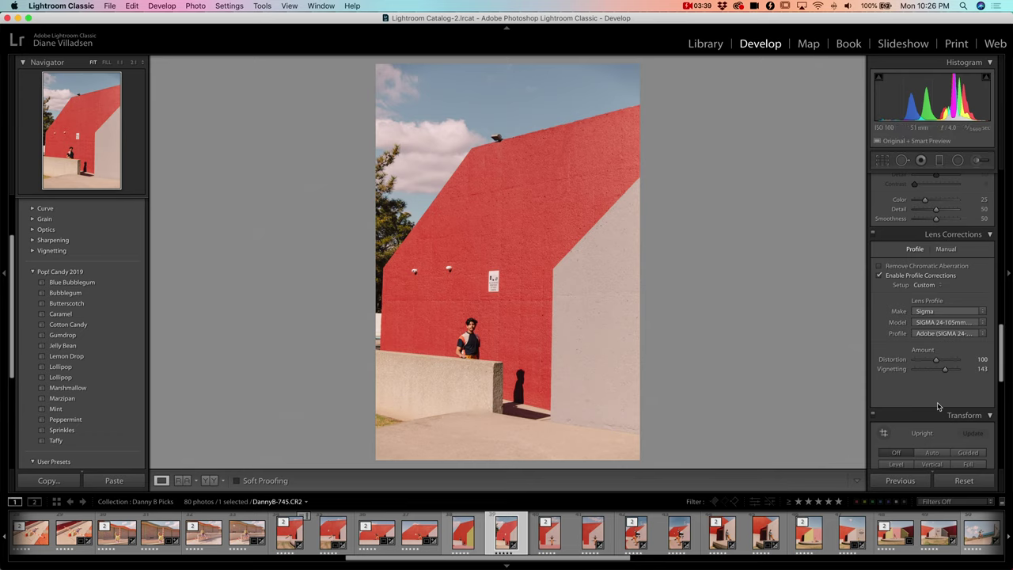
{"action": "scroll", "coordinate": [938, 406], "scroll_direction": "up", "scroll_amount": 15}
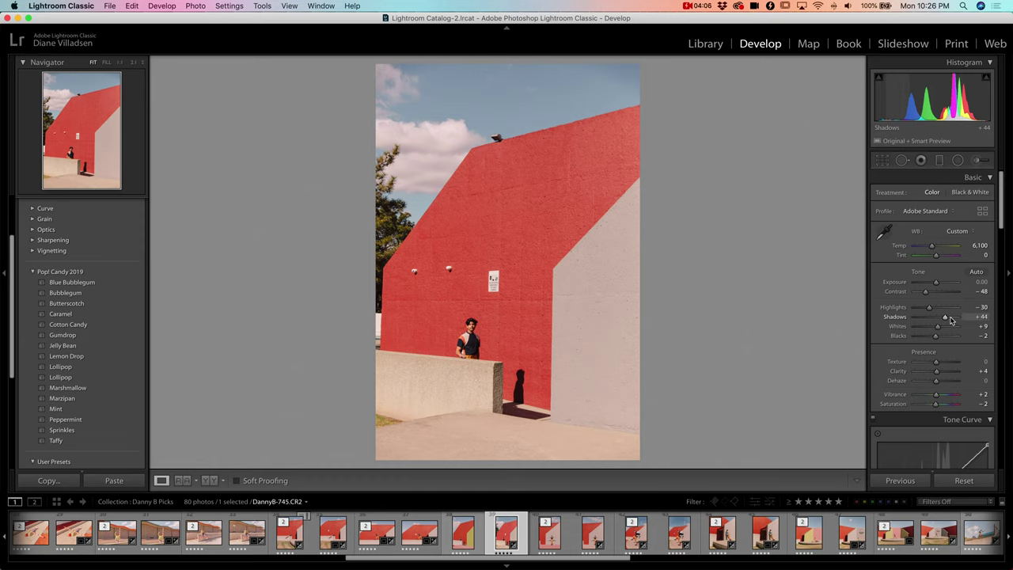
{"action": "left_click_drag", "start_coordinate": [953, 320], "coordinate": [932, 341]}
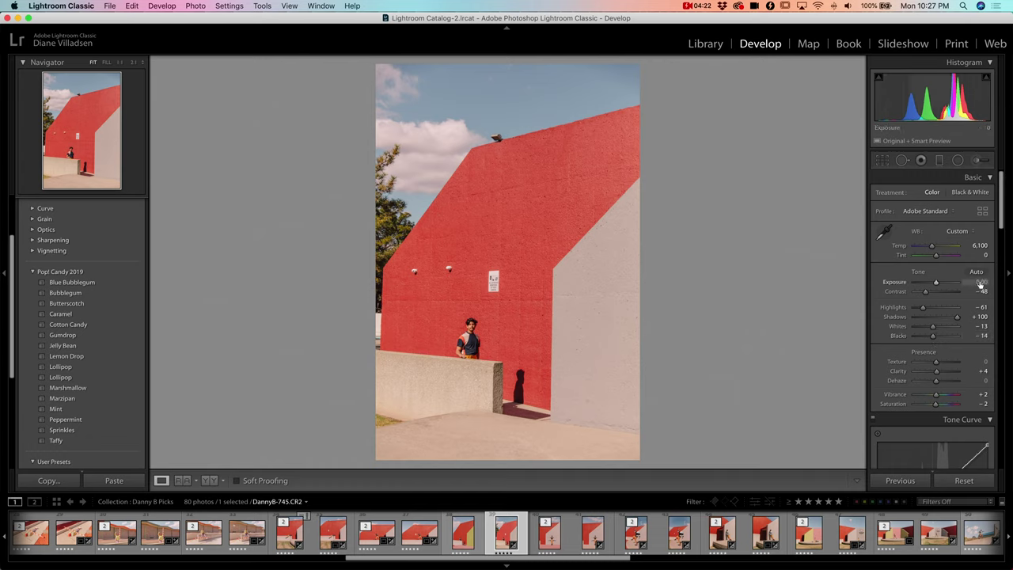
{"action": "key", "text": "backslash"}
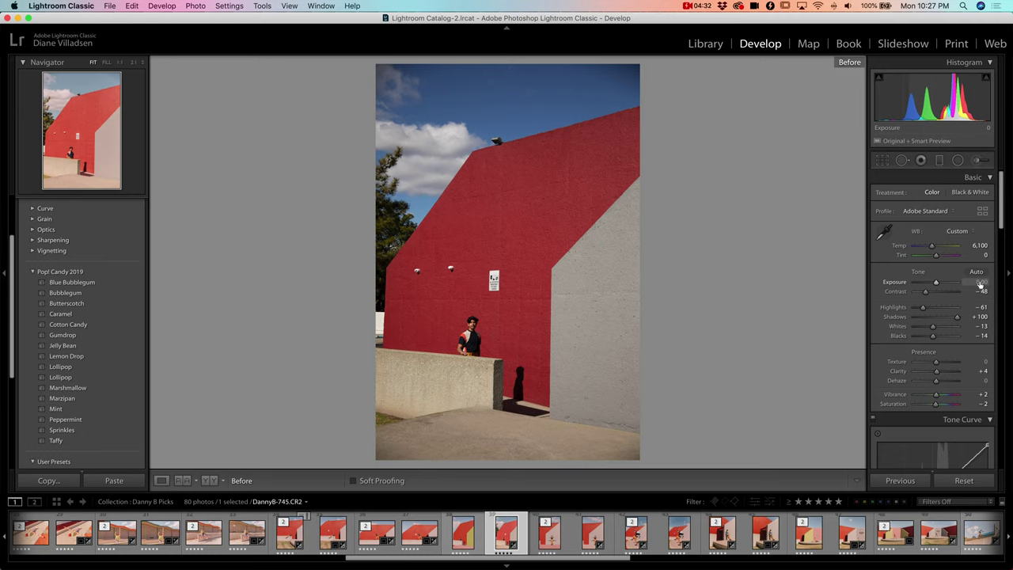
{"action": "key", "text": "backslash"}
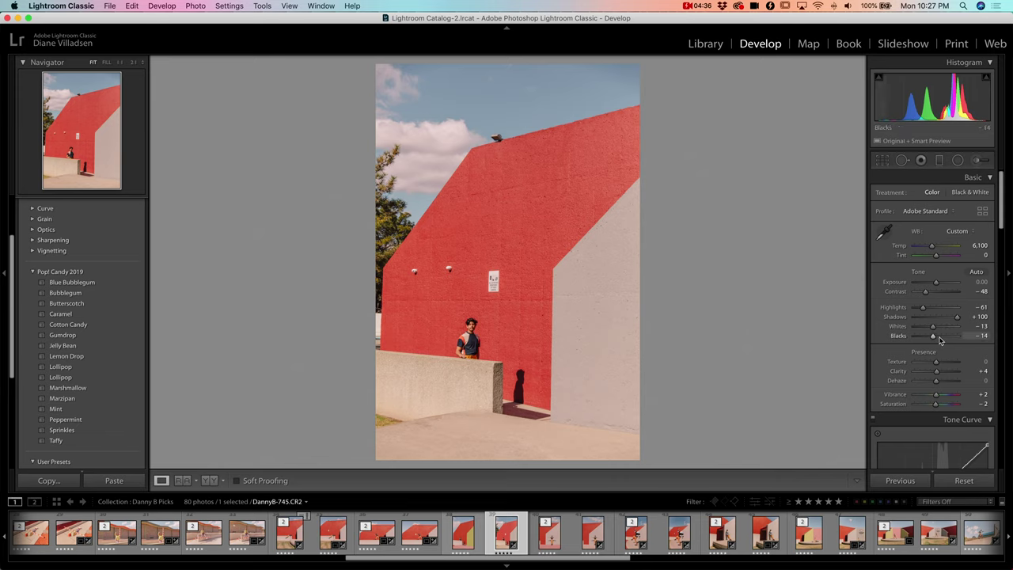
Raise Blacks to +12 and set Exposure to −0.20
{"action": "left_click_drag", "start_coordinate": [941, 339], "coordinate": [948, 340]}
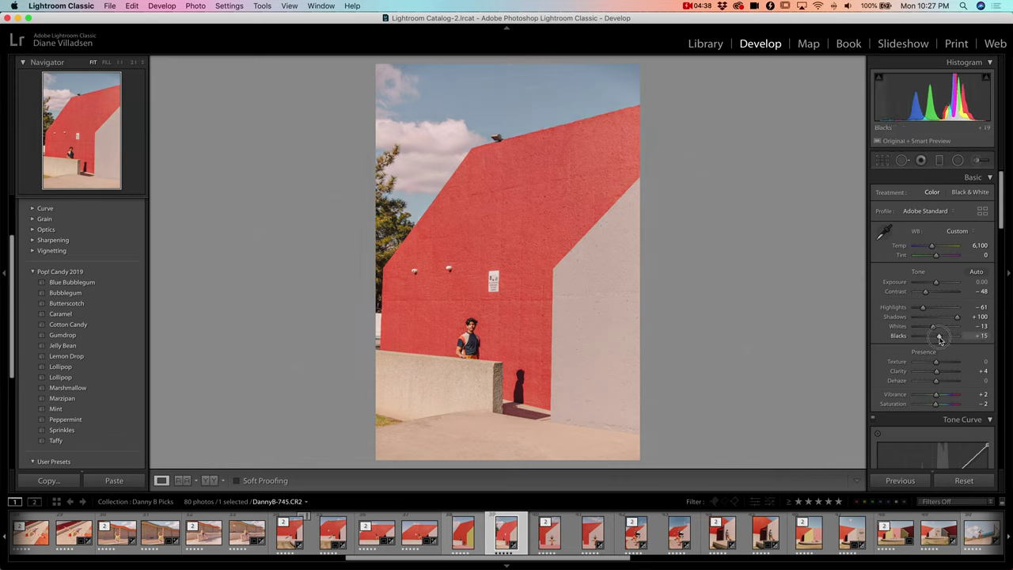
{"action": "left_click", "coordinate": [982, 281]}
{"action": "type", "text": "-0.2"}
{"action": "key", "text": "Return"}
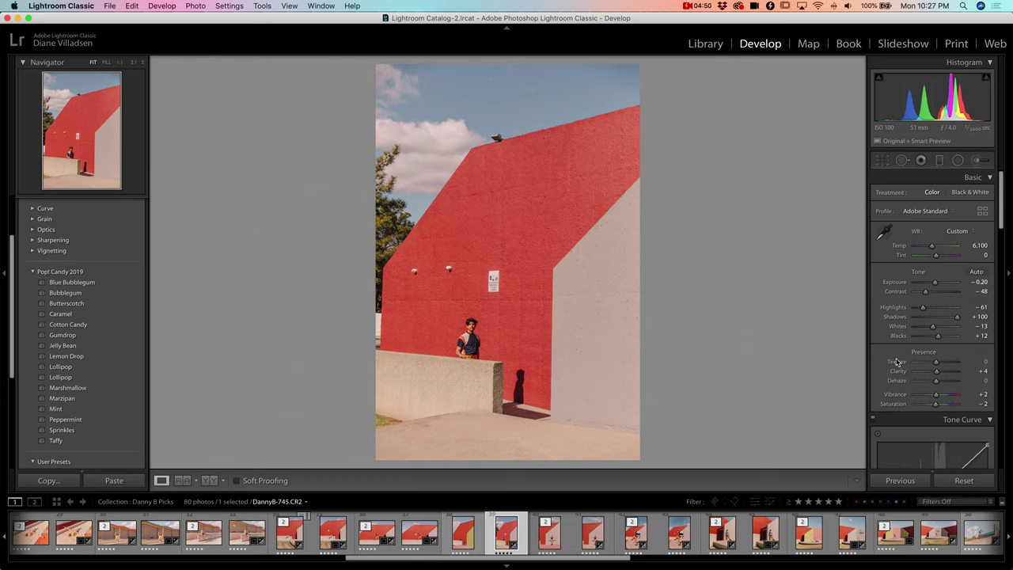
In the HSL colour adjustments for Red, set Hue to +30, Saturation to 0 and Luminance to −10
{"action": "scroll", "coordinate": [898, 360], "scroll_direction": "down", "scroll_amount": 4}
{"action": "scroll", "coordinate": [900, 335], "scroll_direction": "down", "scroll_amount": 3}
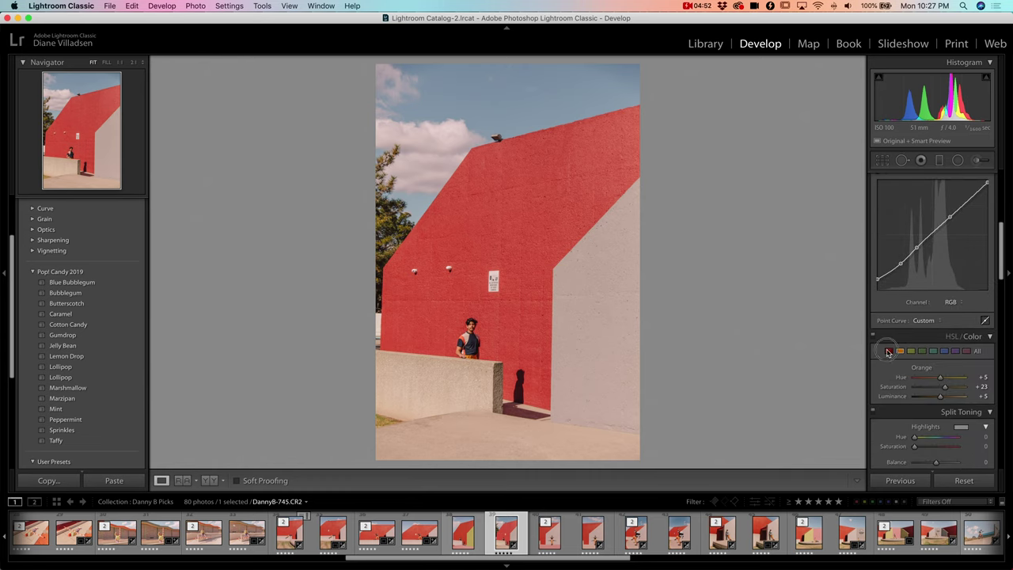
{"action": "left_click", "coordinate": [981, 378]}
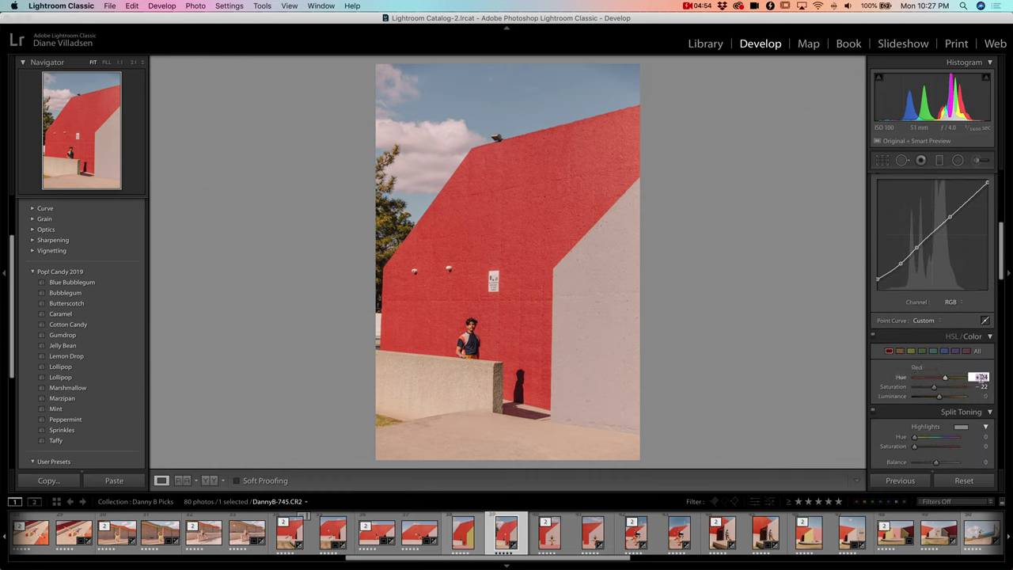
{"action": "type", "text": "30"}
{"action": "left_click", "coordinate": [979, 387]}
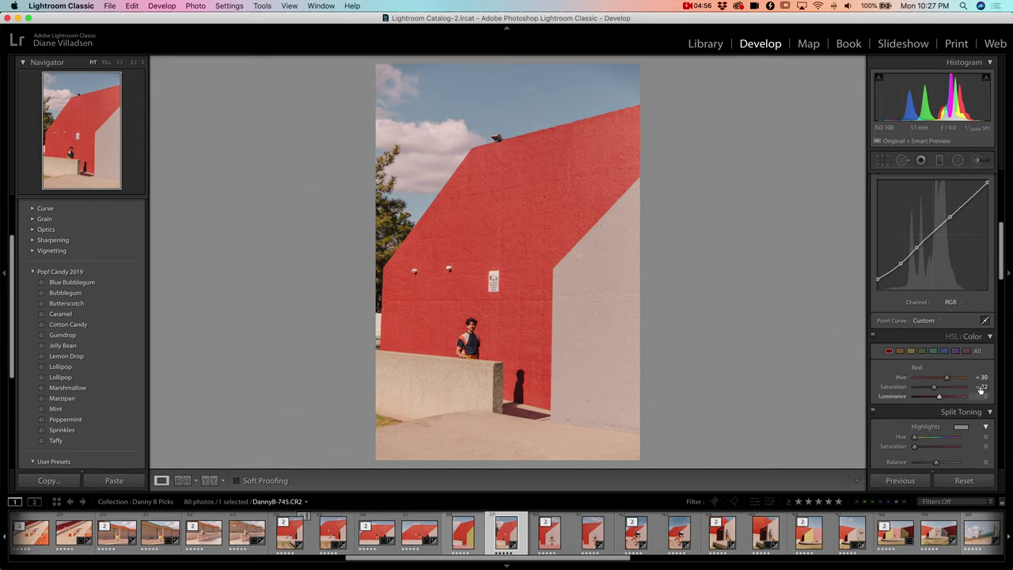
{"action": "type", "text": "0"}
{"action": "key", "text": "Return"}
{"action": "left_click", "coordinate": [978, 396]}
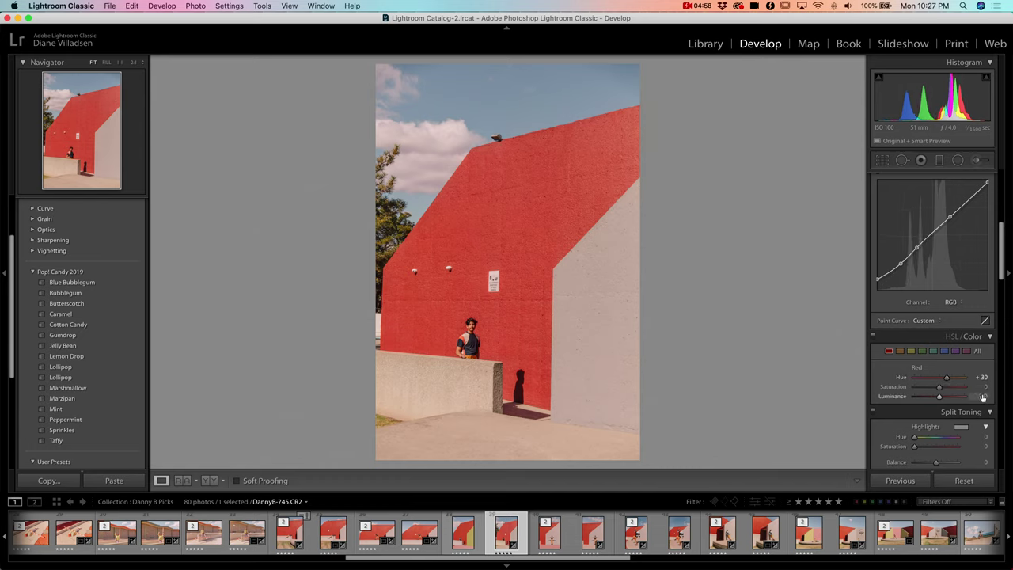
{"action": "type", "text": "-10"}
{"action": "key", "text": "Return"}
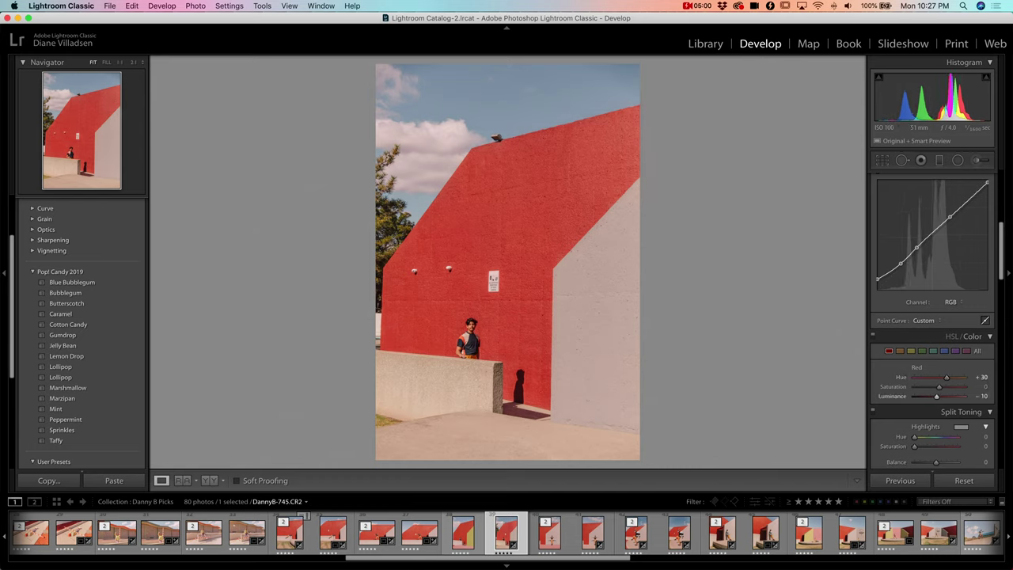
Compare with the original photo and fine-tune Red to Hue +31, Saturation +5 and Luminance −15
{"action": "key", "text": "backslash"}
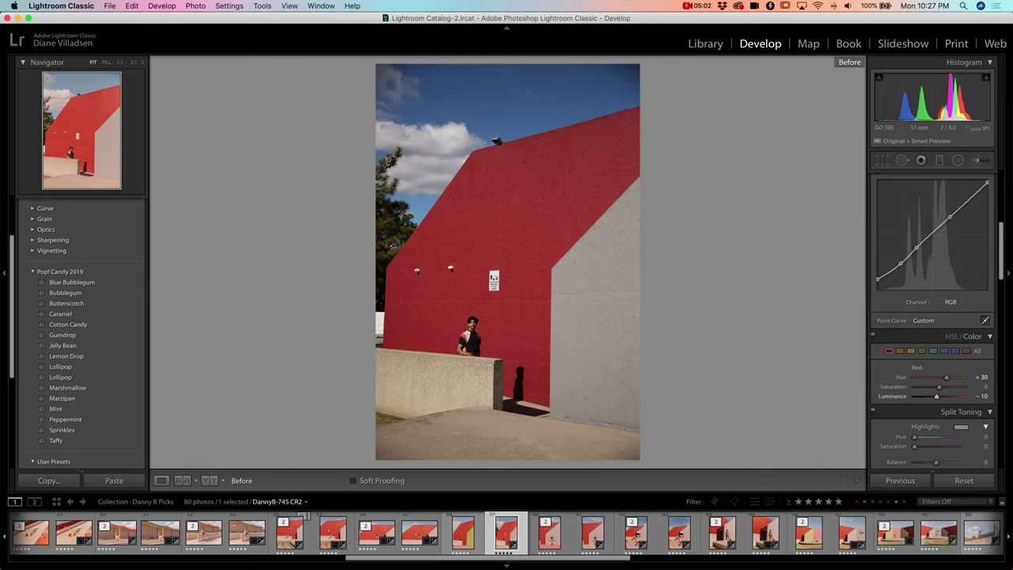
{"action": "key", "text": "backslash"}
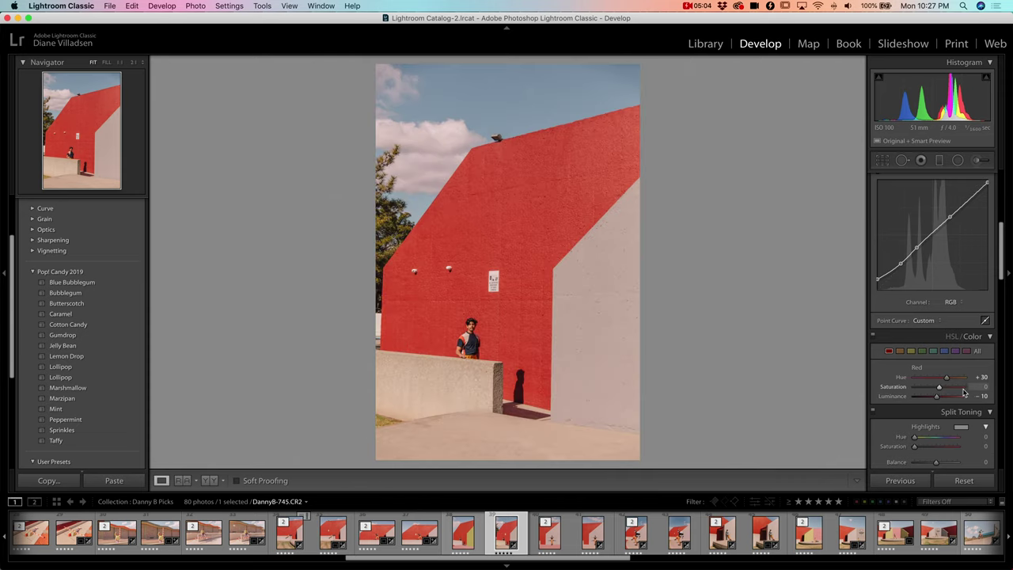
{"action": "left_click_drag", "start_coordinate": [948, 381], "coordinate": [936, 396]}
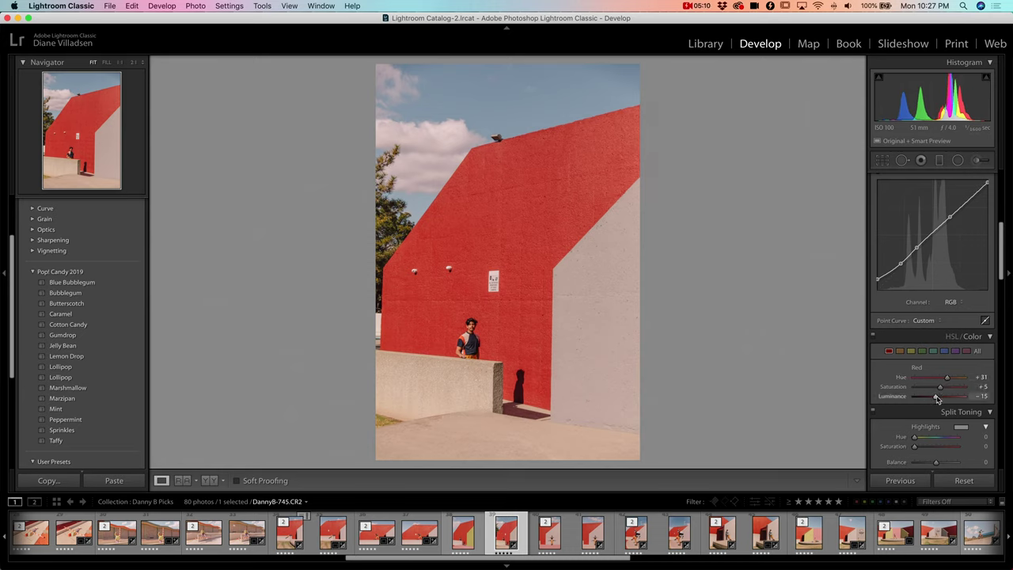
Set Blacks to +13 and lower Contrast to −63 in the basic tone adjustments
{"action": "scroll", "coordinate": [965, 426], "scroll_direction": "up", "scroll_amount": 3}
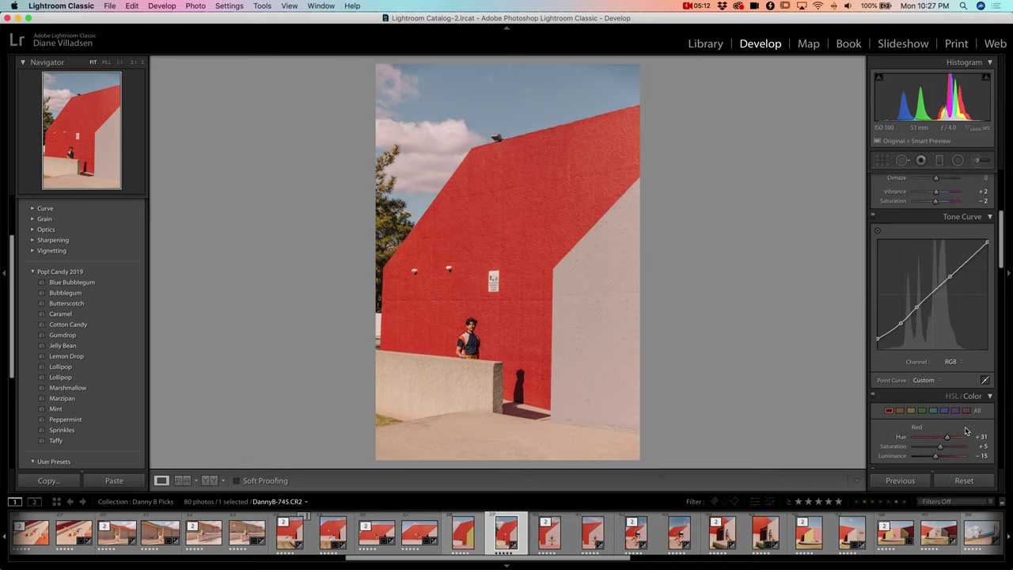
{"action": "scroll", "coordinate": [965, 427], "scroll_direction": "up", "scroll_amount": 10}
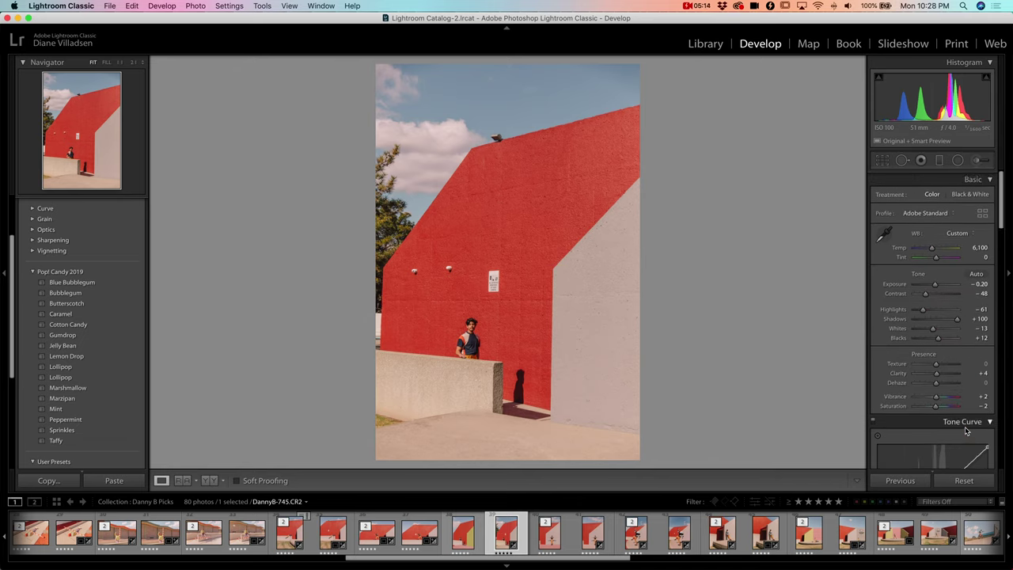
{"action": "left_click_drag", "start_coordinate": [939, 338], "coordinate": [939, 338]}
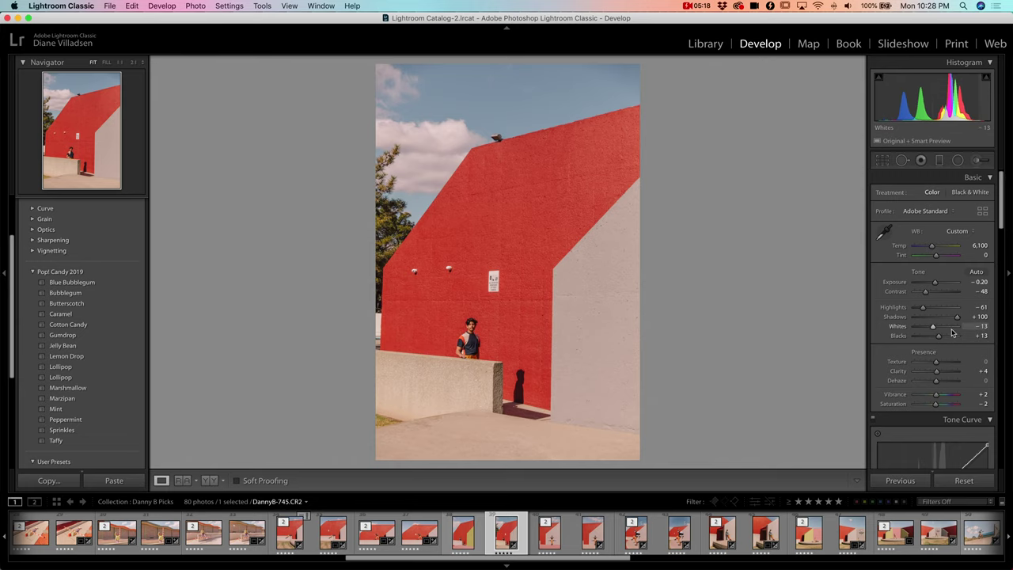
{"action": "left_click_drag", "start_coordinate": [925, 292], "coordinate": [923, 296]}
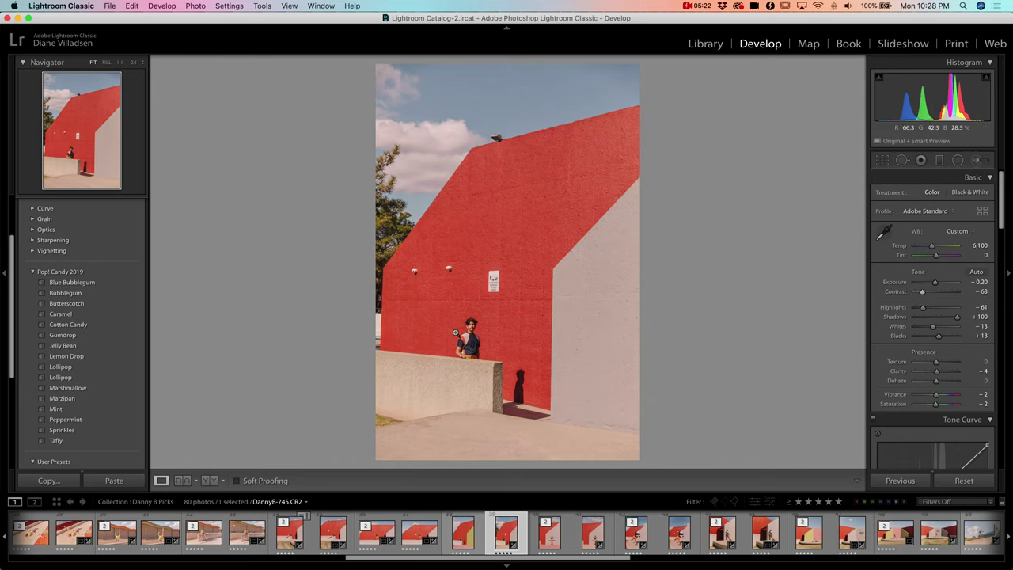
Check the man by the wall up close, then set overall Saturation to +2 and Blacks to +16
{"action": "left_click", "coordinate": [473, 346]}
{"action": "left_click_drag", "start_coordinate": [517, 302], "coordinate": [529, 277]}
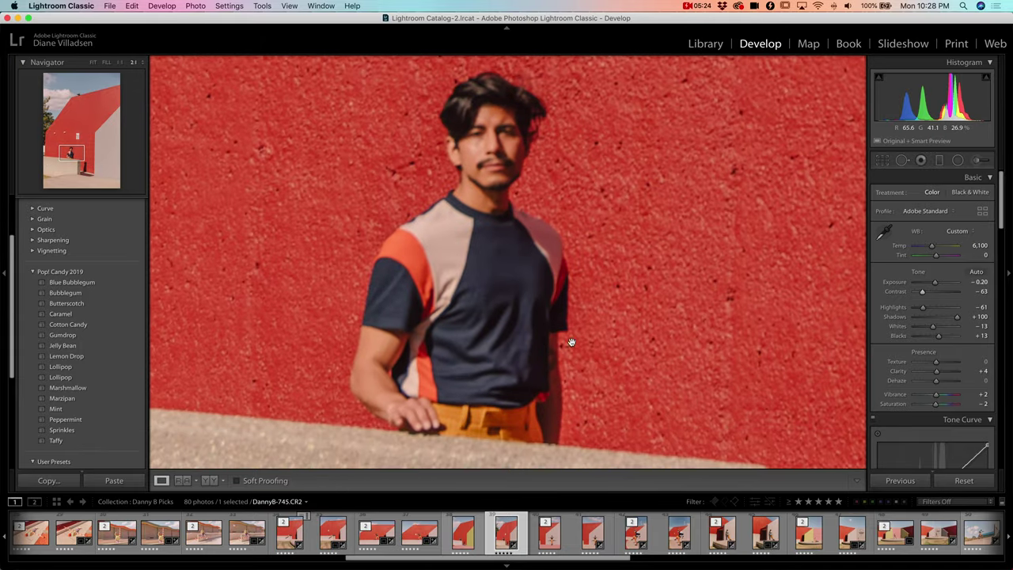
{"action": "left_click", "coordinate": [569, 381]}
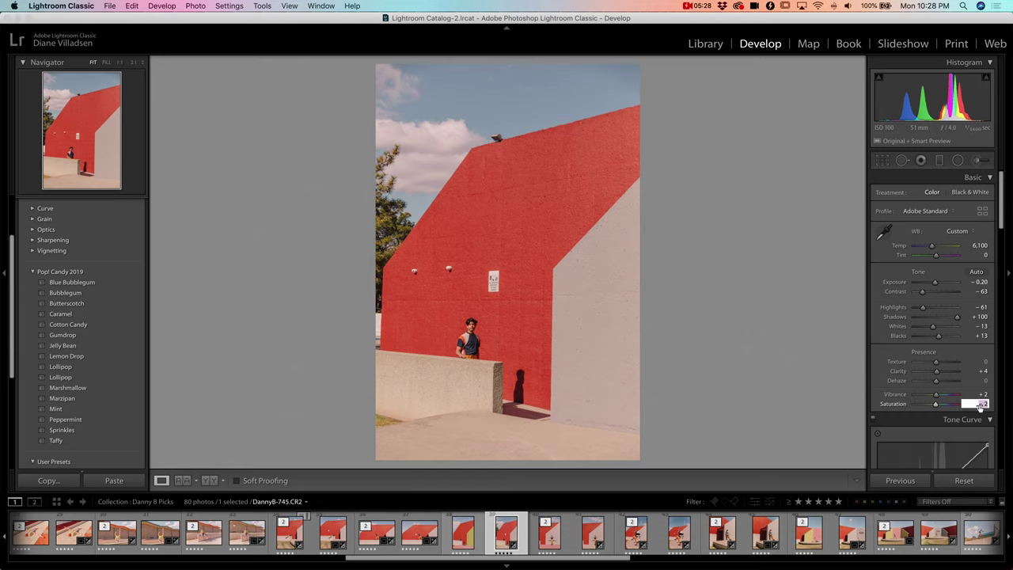
{"action": "left_click_drag", "start_coordinate": [943, 337], "coordinate": [940, 339]}
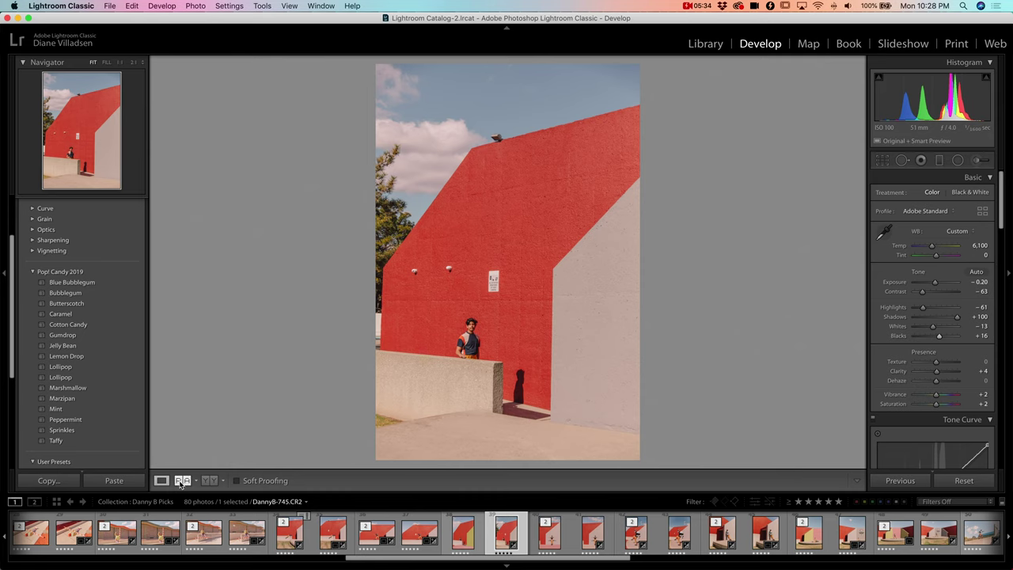
Show the photo beside the reference photo for comparison and set its white balance temperature to 6300
{"action": "left_click", "coordinate": [181, 482]}
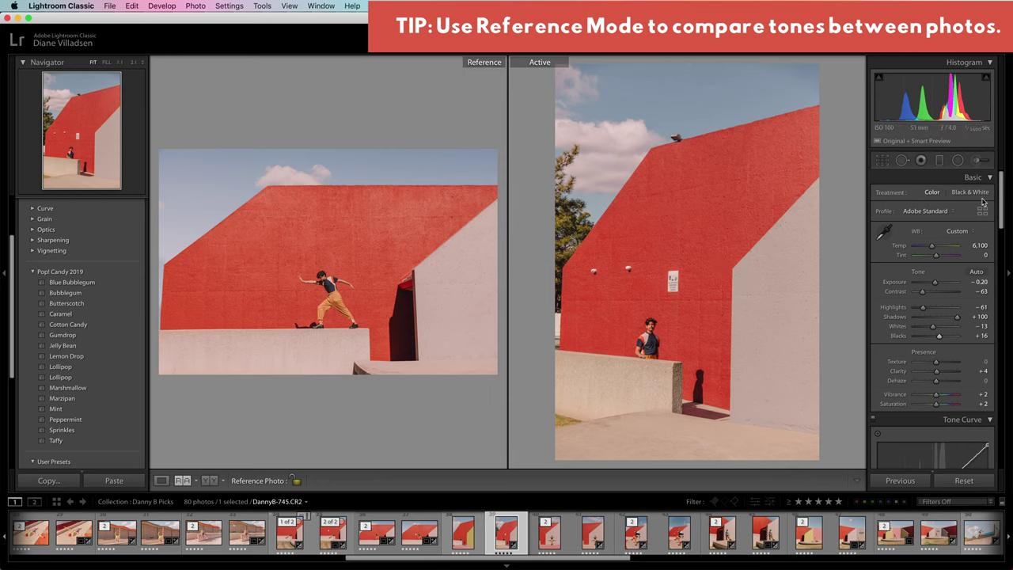
{"action": "left_click", "coordinate": [979, 246]}
{"action": "type", "text": "6300"}
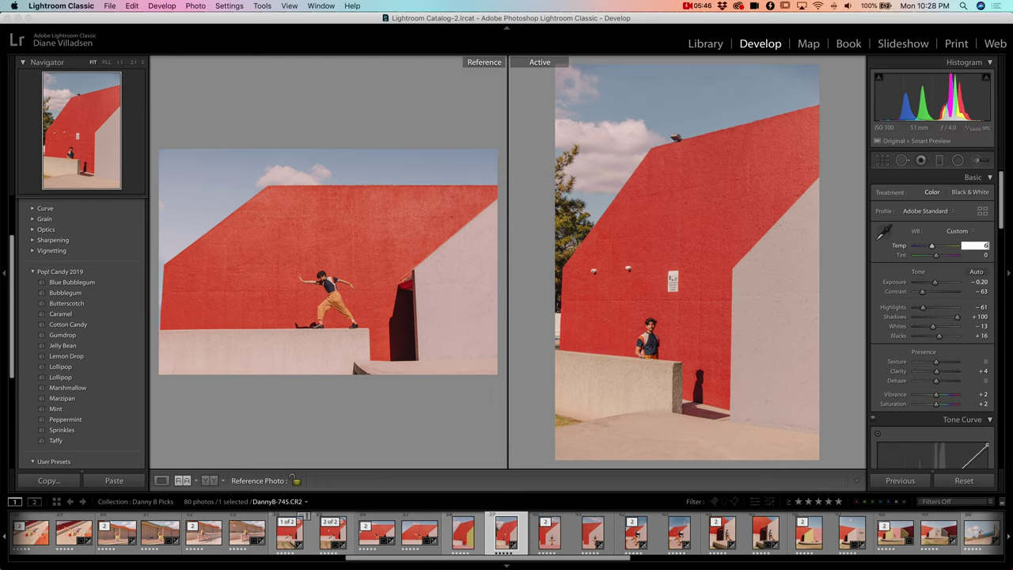
{"action": "key", "text": "Return"}
Set the Split Toning shadows Saturation to 15, leaving the shadows Hue at 0
{"action": "scroll", "coordinate": [980, 262], "scroll_direction": "down", "scroll_amount": 15}
{"action": "left_click", "coordinate": [981, 282]}
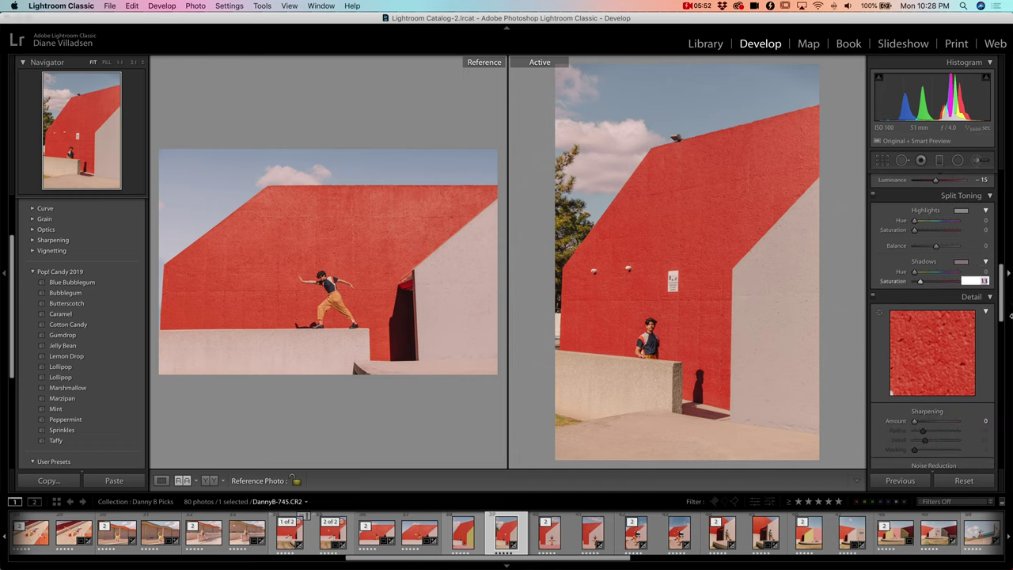
{"action": "key", "text": "Return"}
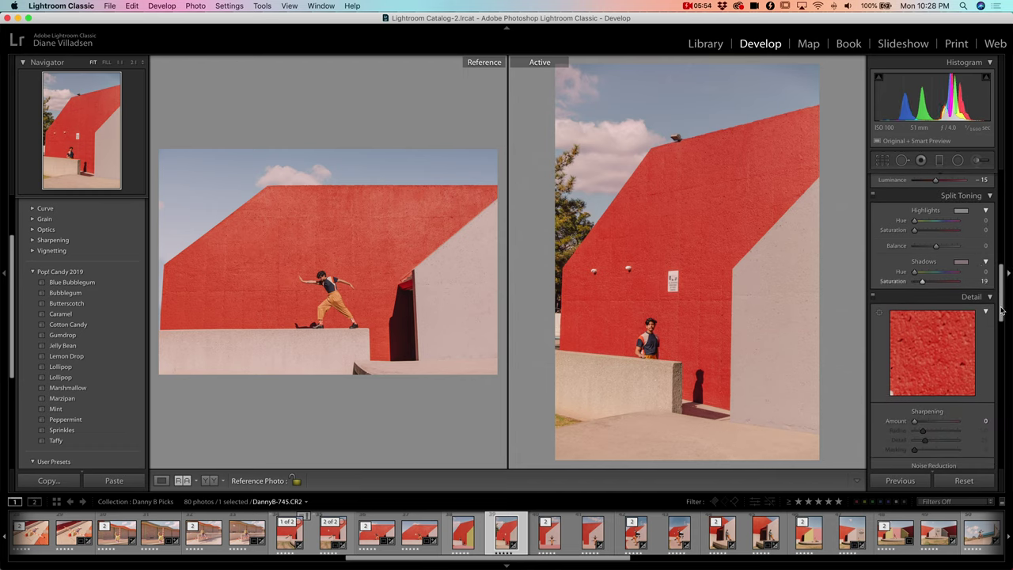
{"action": "left_click_drag", "start_coordinate": [944, 282], "coordinate": [922, 285]}
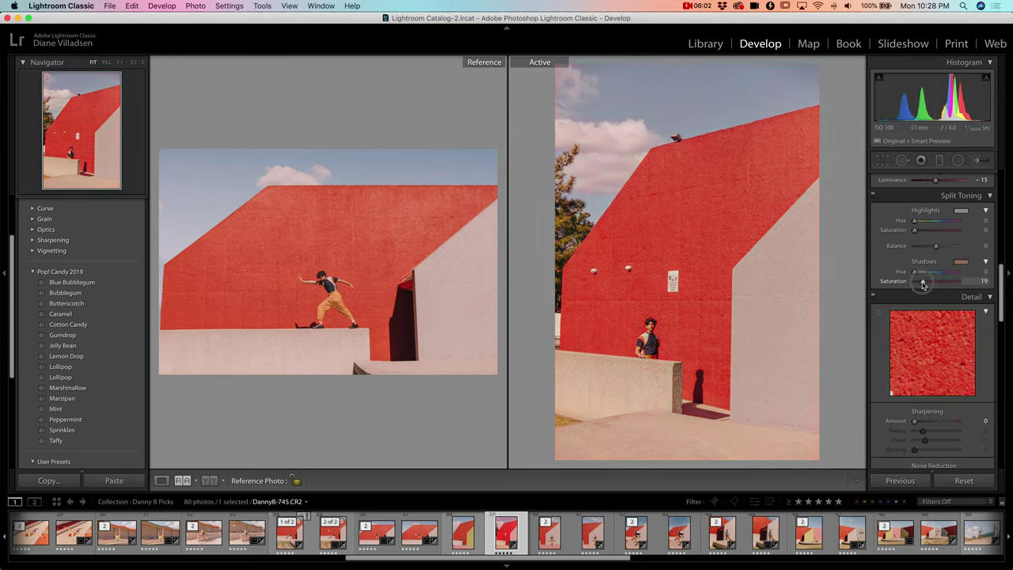
{"action": "left_click_drag", "start_coordinate": [921, 283], "coordinate": [920, 283]}
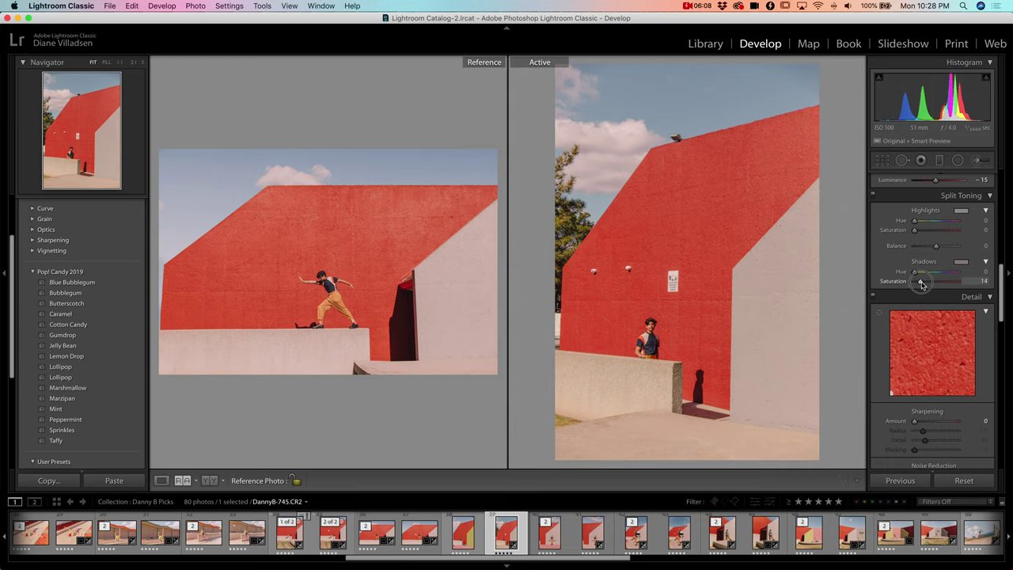
{"action": "left_click", "coordinate": [961, 262]}
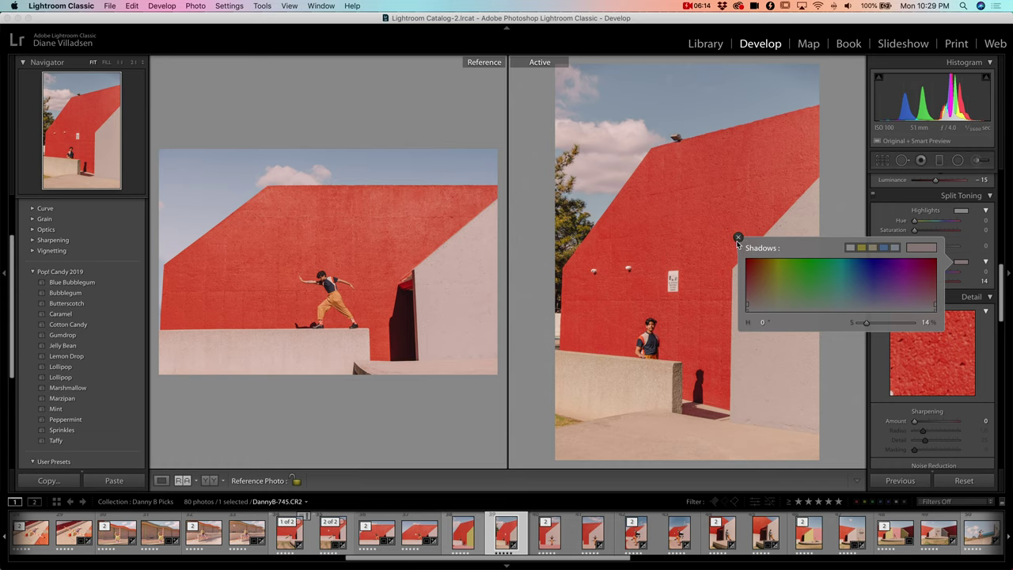
{"action": "left_click", "coordinate": [738, 237]}
{"action": "mouse_move", "coordinate": [921, 283]}
{"action": "left_mouse_down"}
{"action": "mouse_move", "coordinate": [934, 286]}
{"action": "mouse_move", "coordinate": [921, 284]}
{"action": "left_mouse_up"}
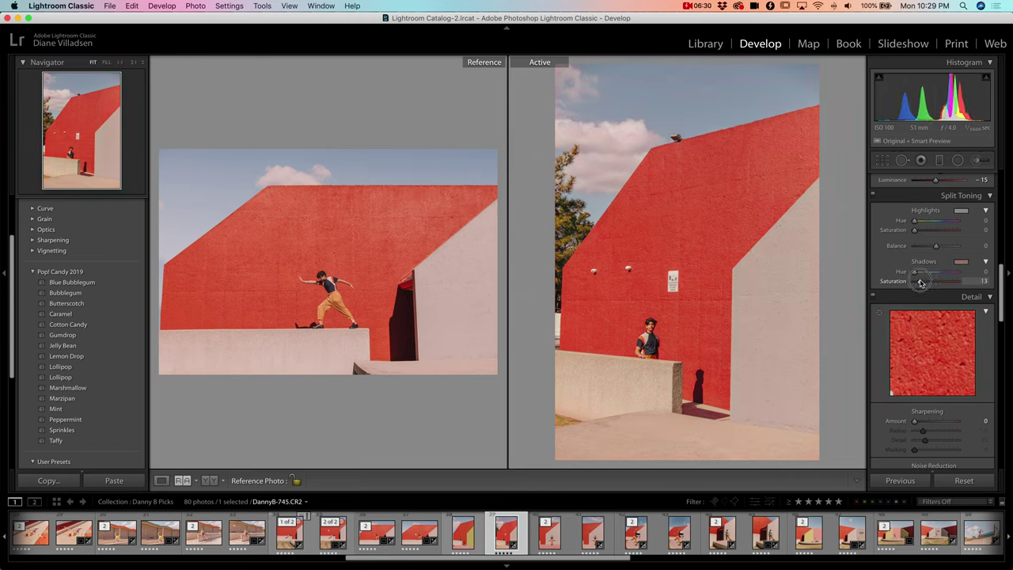
{"action": "left_click_drag", "start_coordinate": [921, 282], "coordinate": [922, 283]}
{"action": "scroll", "coordinate": [972, 311], "scroll_direction": "up", "scroll_amount": 3}
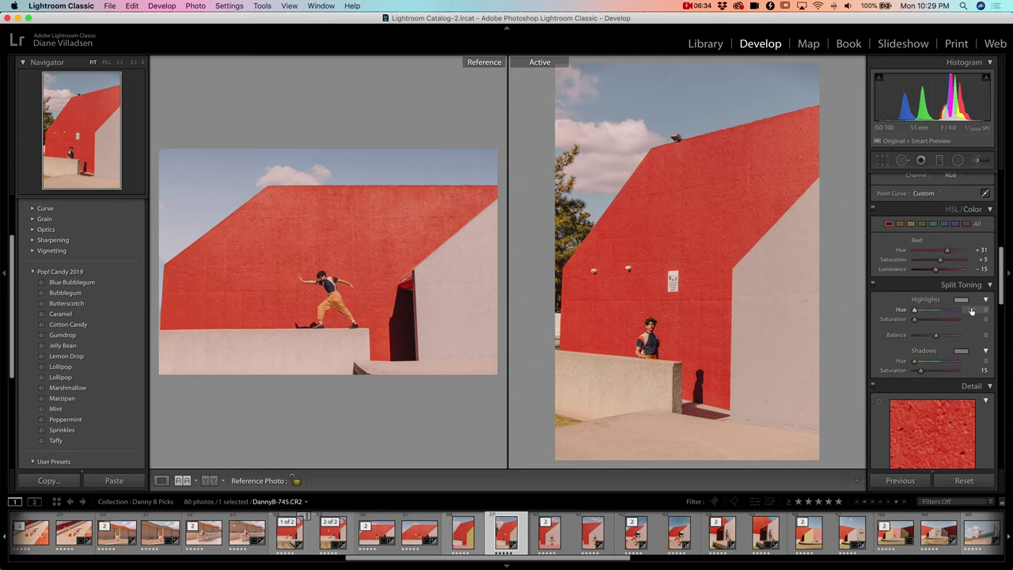
Set the Red colour's Hue to +40 and its Luminance to −20 in the HSL/Color adjustments
{"action": "left_click", "coordinate": [977, 258]}
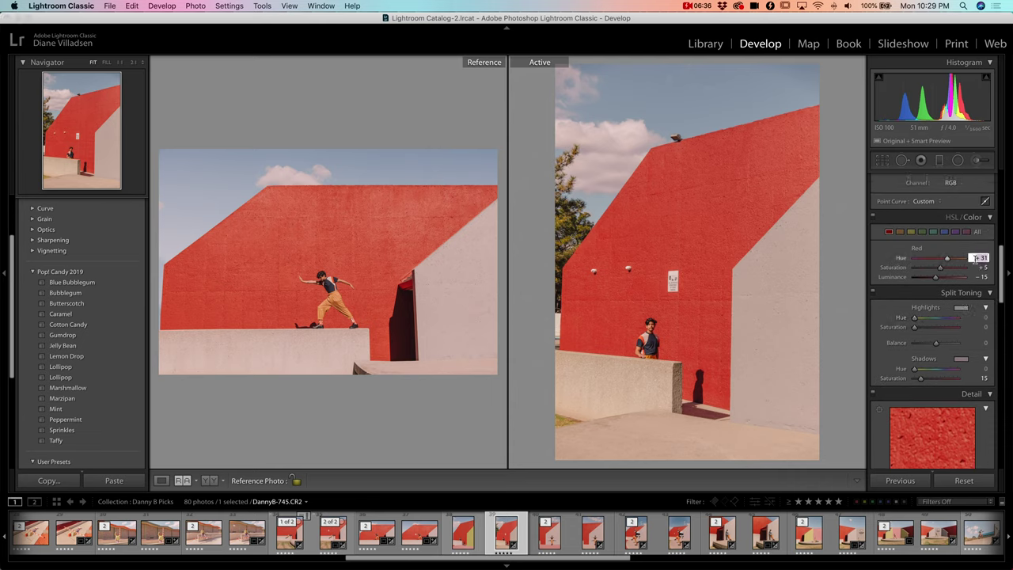
{"action": "type", "text": "40"}
{"action": "key", "text": "Return"}
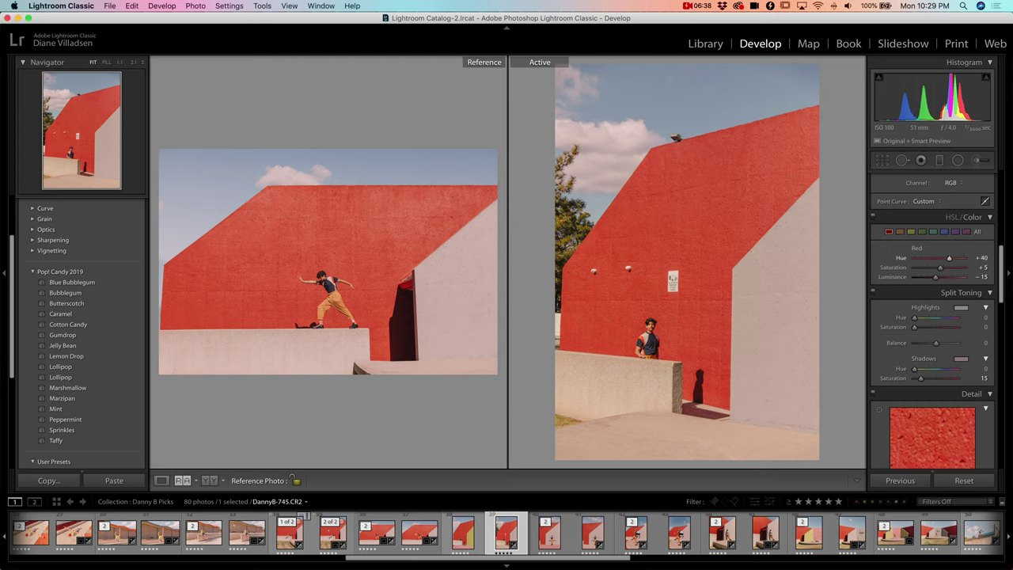
{"action": "left_click", "coordinate": [981, 276]}
{"action": "type", "text": "-20"}
{"action": "key", "text": "Return"}
Adjust the Blue colour range and set its Hue to −19
{"action": "left_click", "coordinate": [944, 231]}
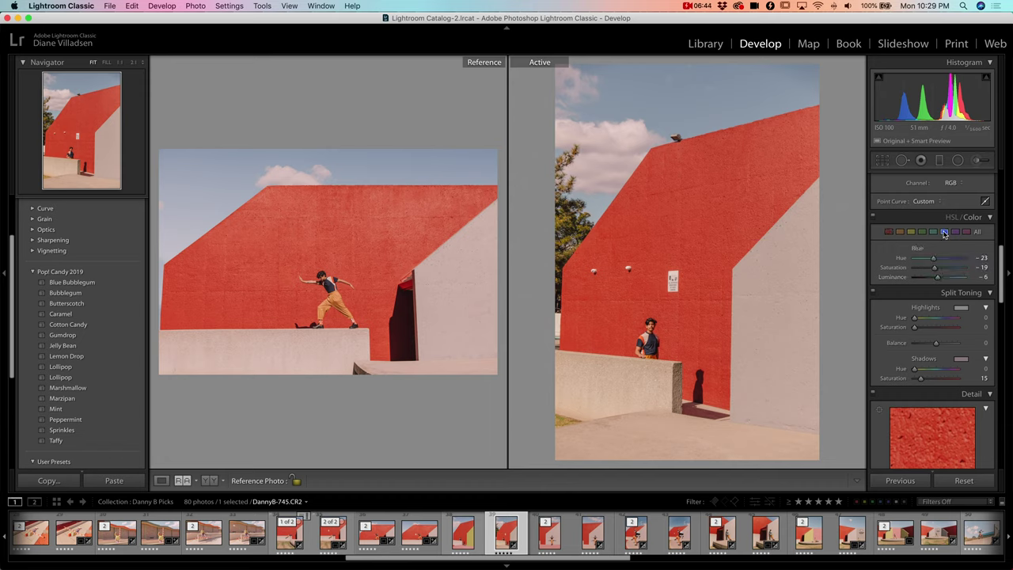
{"action": "left_click_drag", "start_coordinate": [939, 271], "coordinate": [937, 273]}
{"action": "left_click", "coordinate": [972, 257]}
{"action": "key", "text": "BackSpace"}
{"action": "type", "text": "-19"}
{"action": "key", "text": "Return"}
Lower the Saturation of the Yellow colour range
{"action": "left_click", "coordinate": [911, 231]}
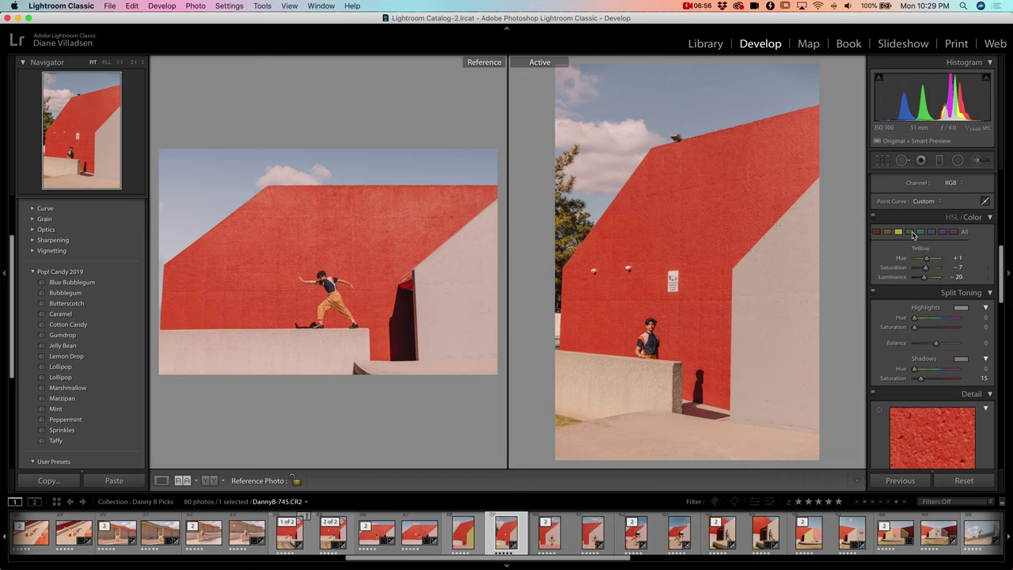
{"action": "left_click_drag", "start_coordinate": [913, 269], "coordinate": [930, 273]}
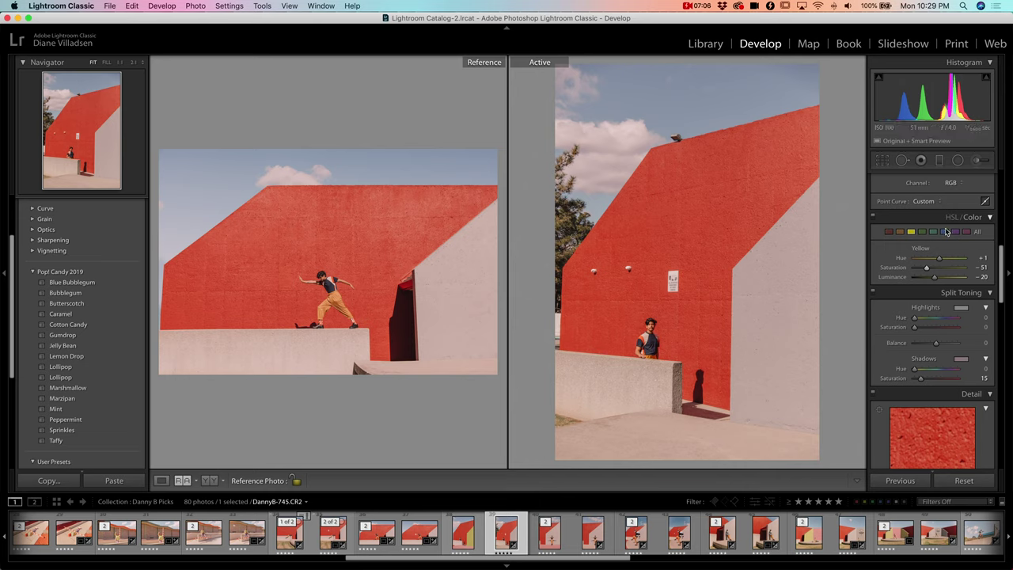
{"action": "left_click_drag", "start_coordinate": [927, 269], "coordinate": [933, 273]}
Set the white balance temperature to 6200 and check the man by the wall up close
{"action": "scroll", "coordinate": [982, 261], "scroll_direction": "up", "scroll_amount": 10}
{"action": "left_click", "coordinate": [980, 246]}
{"action": "type", "text": "6200"}
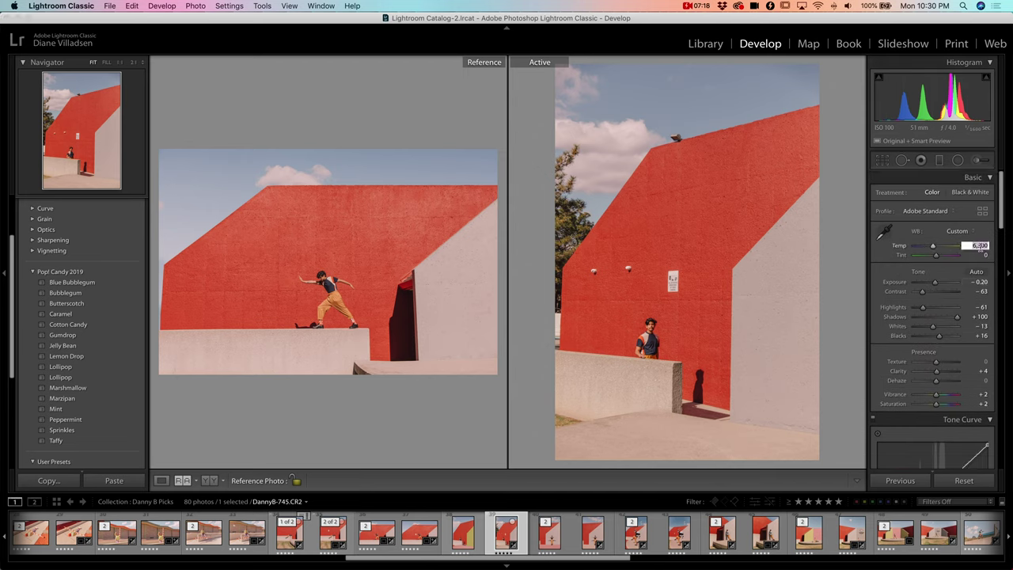
{"action": "key", "text": "Return"}
{"action": "left_click", "coordinate": [707, 327]}
{"action": "left_click_drag", "start_coordinate": [685, 331], "coordinate": [654, 244]}
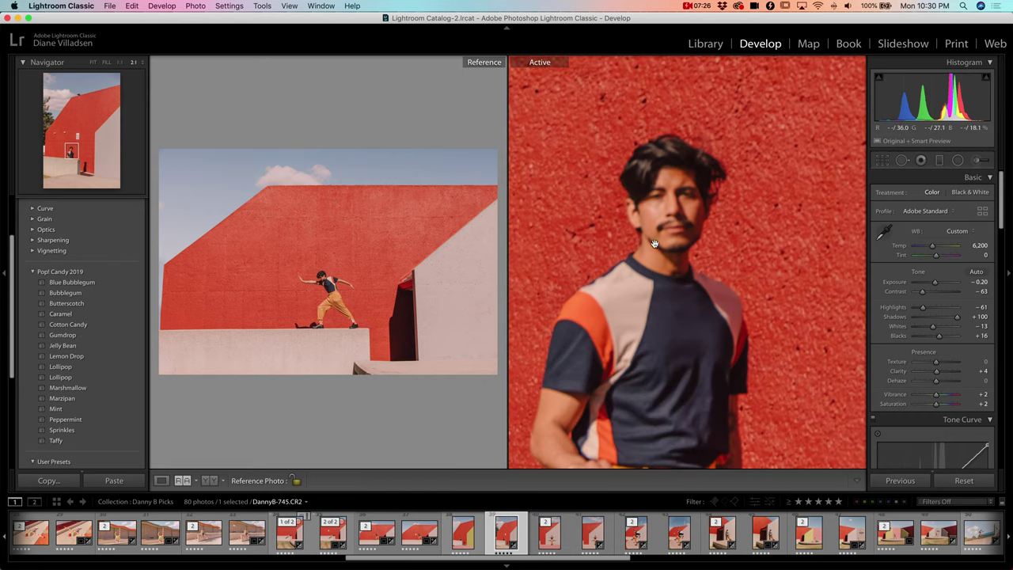
{"action": "left_click", "coordinate": [681, 269]}
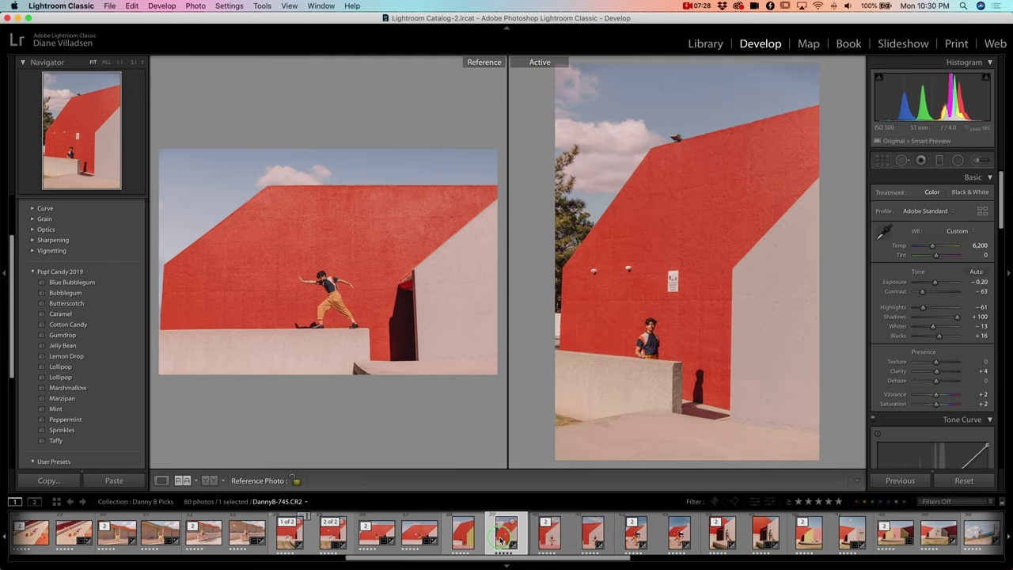
Open the toned red wall photo for editing in Photoshop 2020
{"action": "right_click", "coordinate": [501, 540]}
{"action": "mouse_move", "coordinate": [554, 322]}
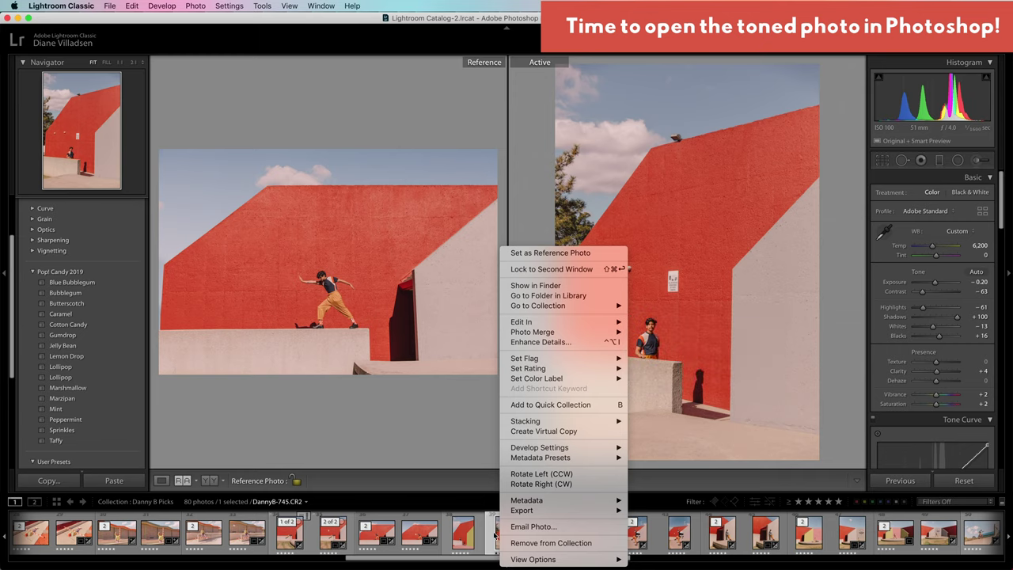
{"action": "left_click", "coordinate": [496, 536]}
{"action": "right_click", "coordinate": [505, 536]}
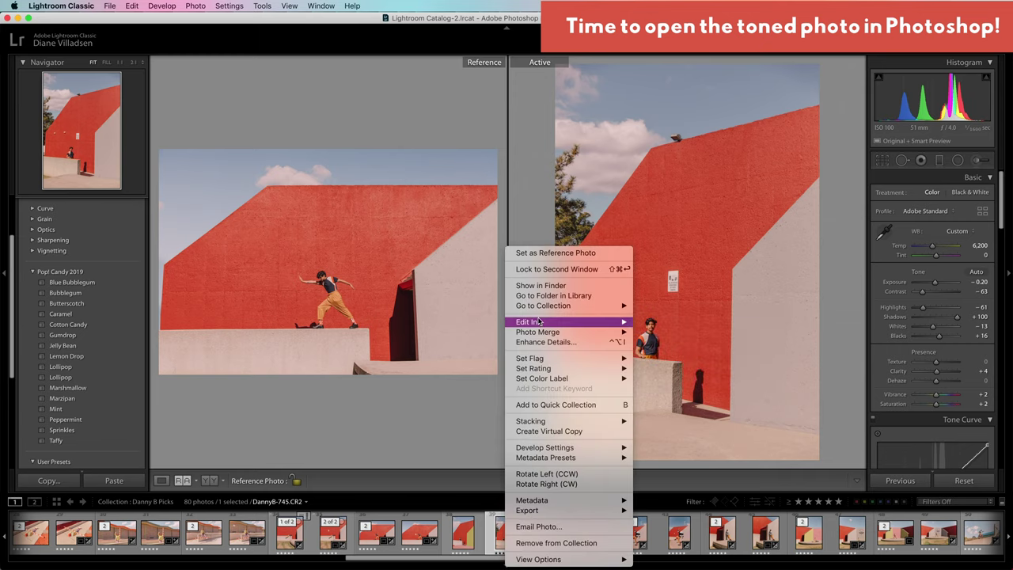
{"action": "mouse_move", "coordinate": [541, 322]}
{"action": "left_click", "coordinate": [666, 320]}
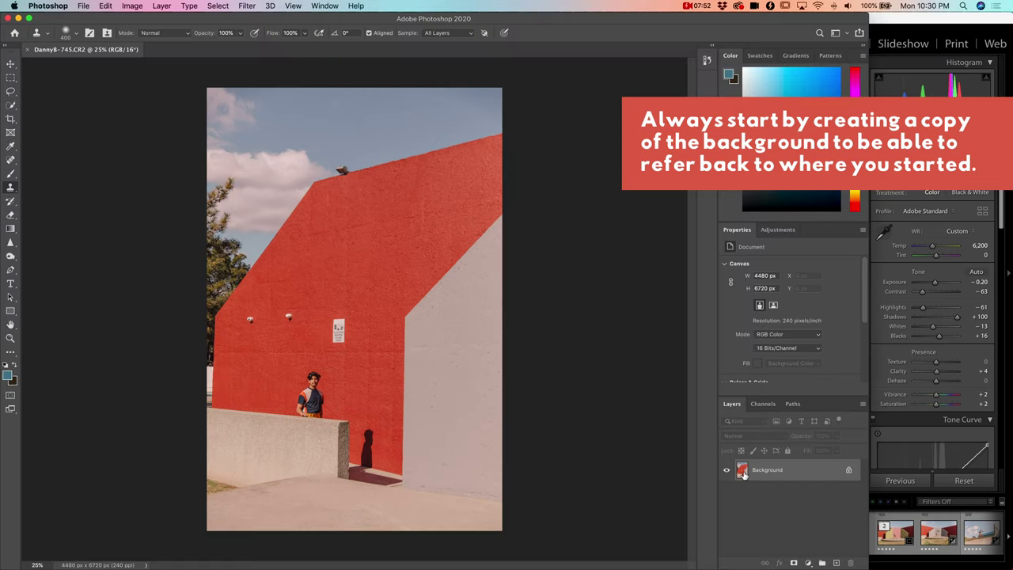
Duplicate the Background layer under the name Background copy
{"action": "right_click", "coordinate": [745, 473]}
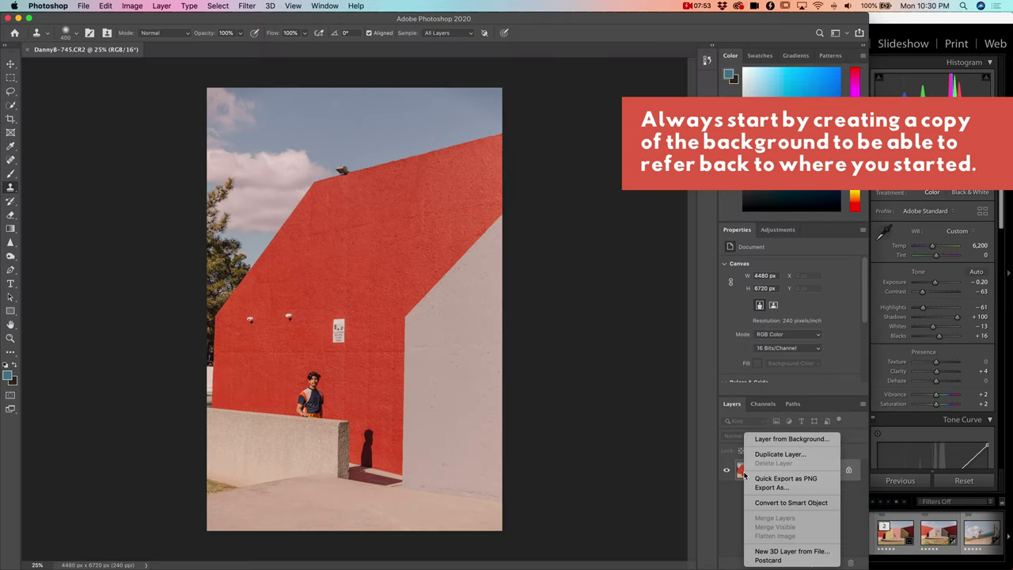
{"action": "left_click", "coordinate": [777, 454]}
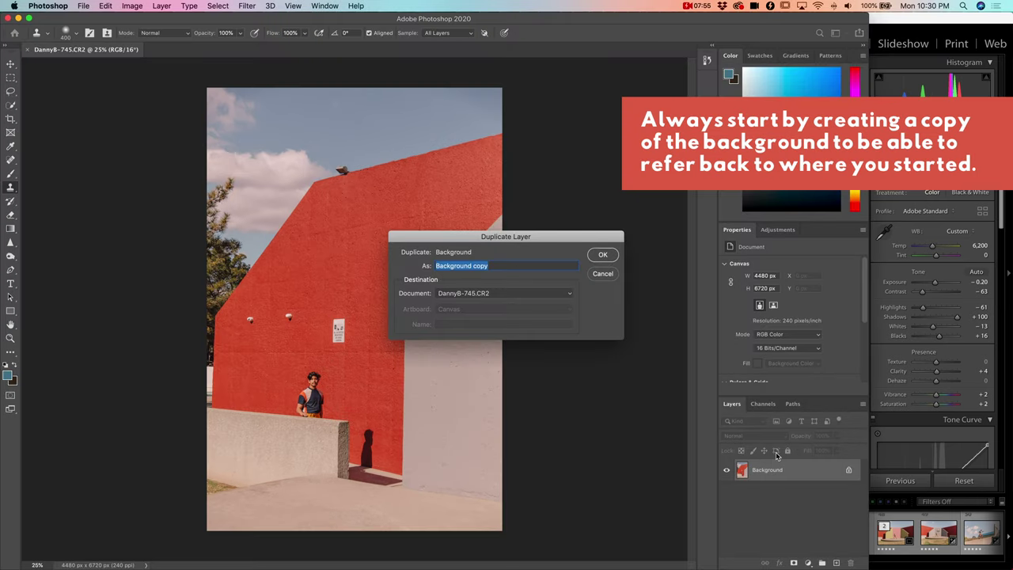
{"action": "key", "text": "Return"}
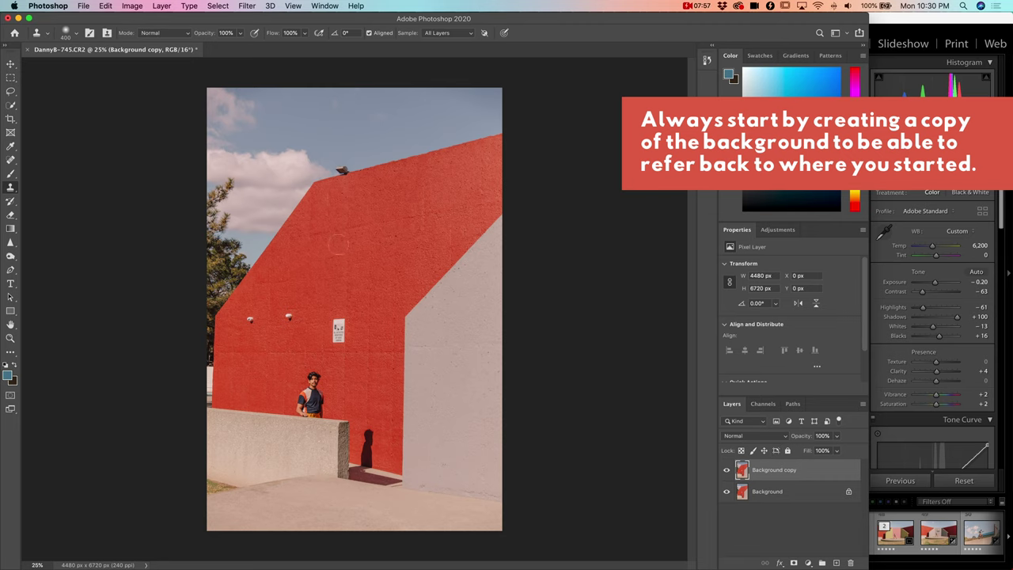
Remove the white sign from the red wall with the Spot Healing Brush
{"action": "scroll", "coordinate": [303, 338], "scroll_direction": "up", "scroll_amount": 5}
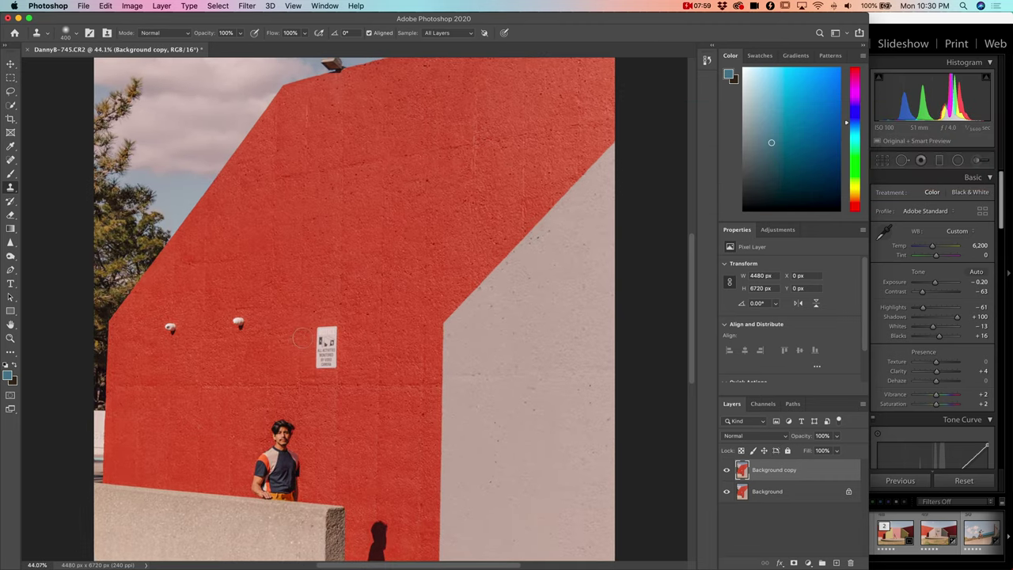
{"action": "key", "text": "l"}
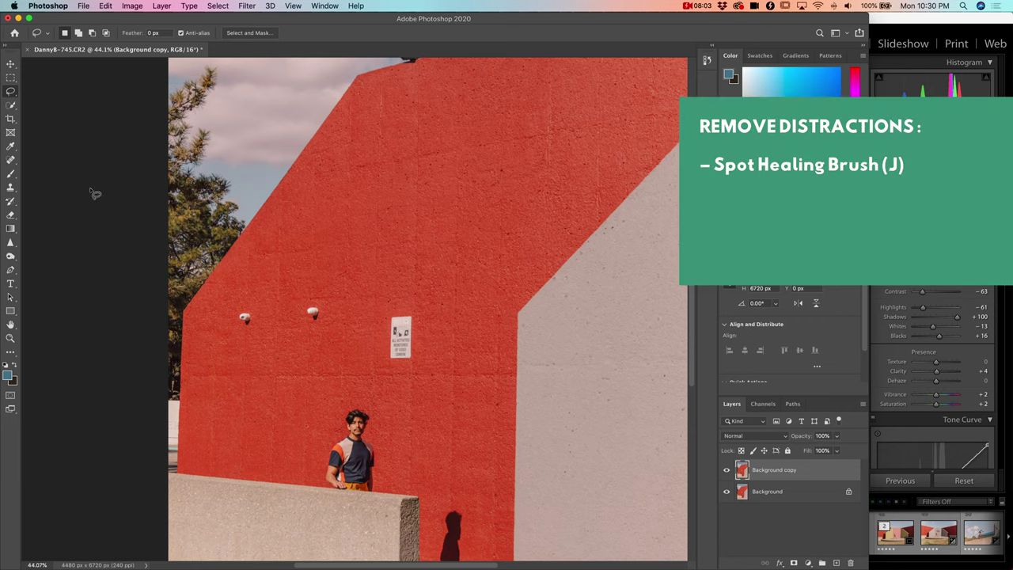
{"action": "left_click", "coordinate": [12, 164]}
{"action": "right_click", "coordinate": [13, 166]}
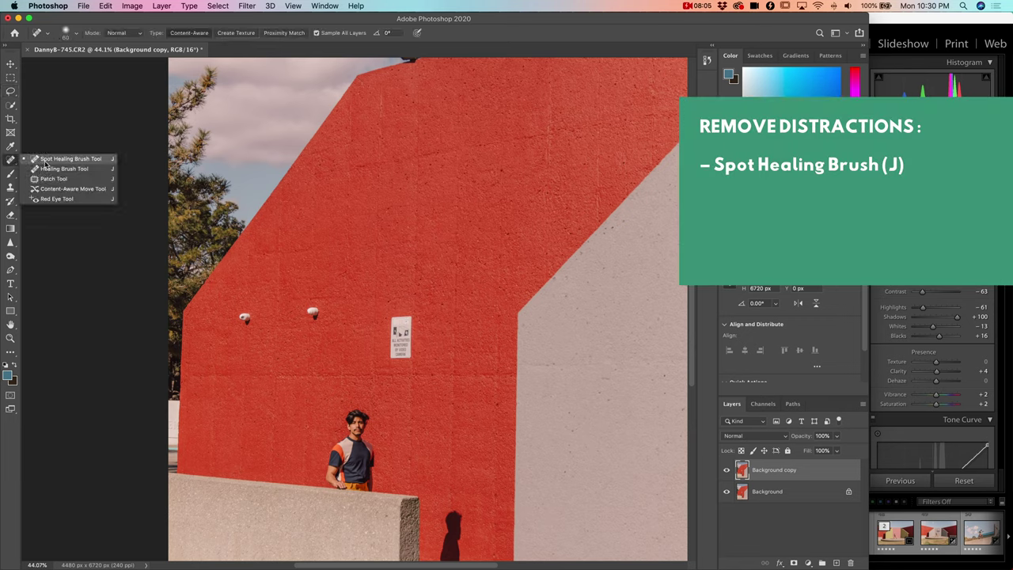
{"action": "left_click", "coordinate": [45, 161]}
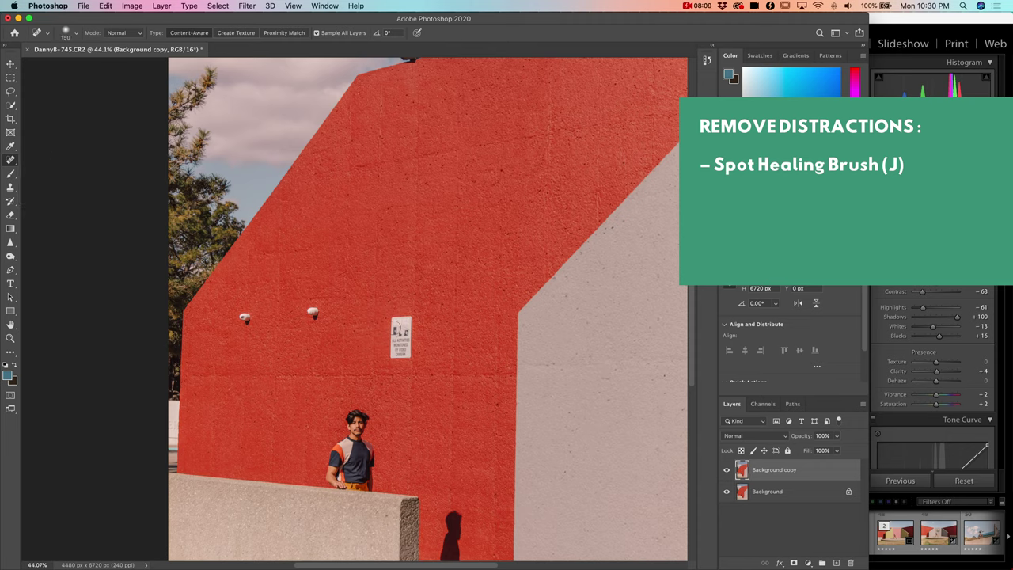
{"action": "mouse_move", "coordinate": [402, 346]}
{"action": "left_mouse_down"}
{"action": "mouse_move", "coordinate": [382, 348]}
{"action": "mouse_move", "coordinate": [413, 350]}
{"action": "mouse_move", "coordinate": [406, 314]}
{"action": "mouse_move", "coordinate": [401, 343]}
{"action": "left_mouse_up"}
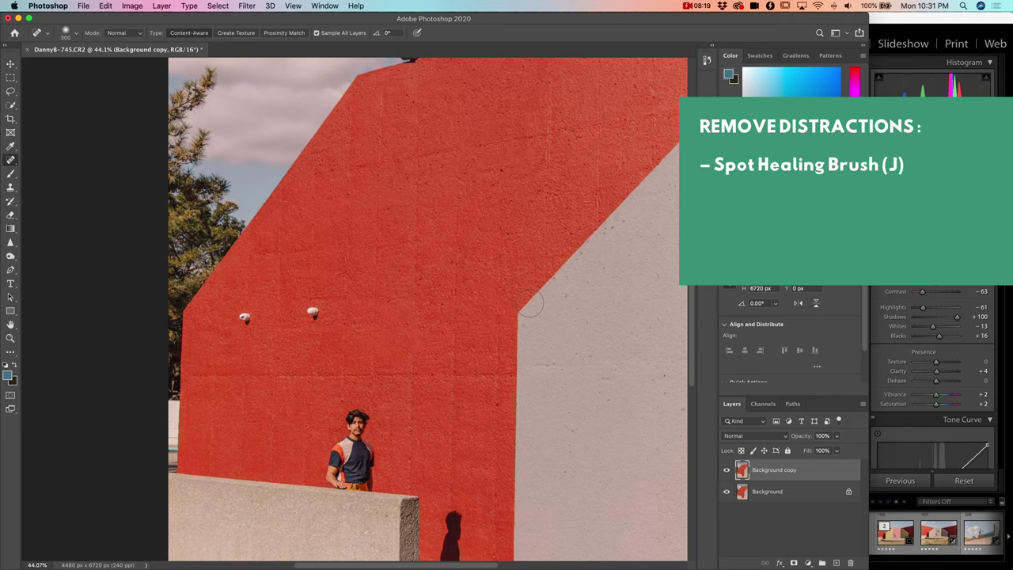
Remove the two white cameras from the red wall with lasso selections and a Content-Aware fill at 100% opacity, and deselect
{"action": "key", "text": "l"}
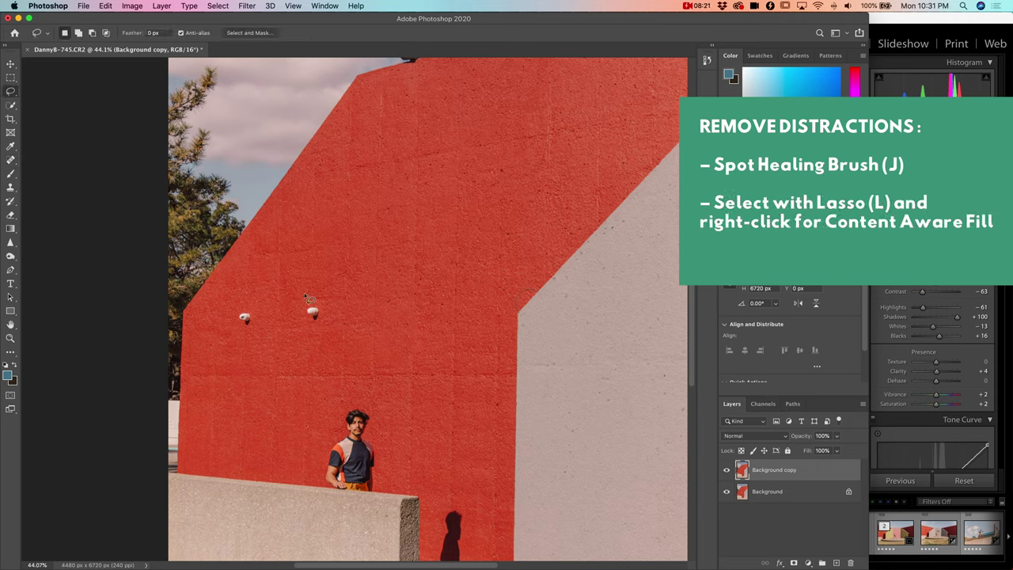
{"action": "mouse_move", "coordinate": [314, 305]}
{"action": "left_mouse_down"}
{"action": "mouse_move", "coordinate": [299, 319]}
{"action": "mouse_move", "coordinate": [315, 330]}
{"action": "mouse_move", "coordinate": [331, 312]}
{"action": "mouse_move", "coordinate": [320, 297]}
{"action": "mouse_move", "coordinate": [313, 306]}
{"action": "left_mouse_up"}
{"action": "mouse_move", "coordinate": [245, 295]}
{"action": "left_mouse_down"}
{"action": "mouse_move", "coordinate": [239, 325]}
{"action": "mouse_move", "coordinate": [249, 338]}
{"action": "mouse_move", "coordinate": [258, 318]}
{"action": "mouse_move", "coordinate": [255, 327]}
{"action": "left_mouse_up"}
{"action": "right_click", "coordinate": [247, 320]}
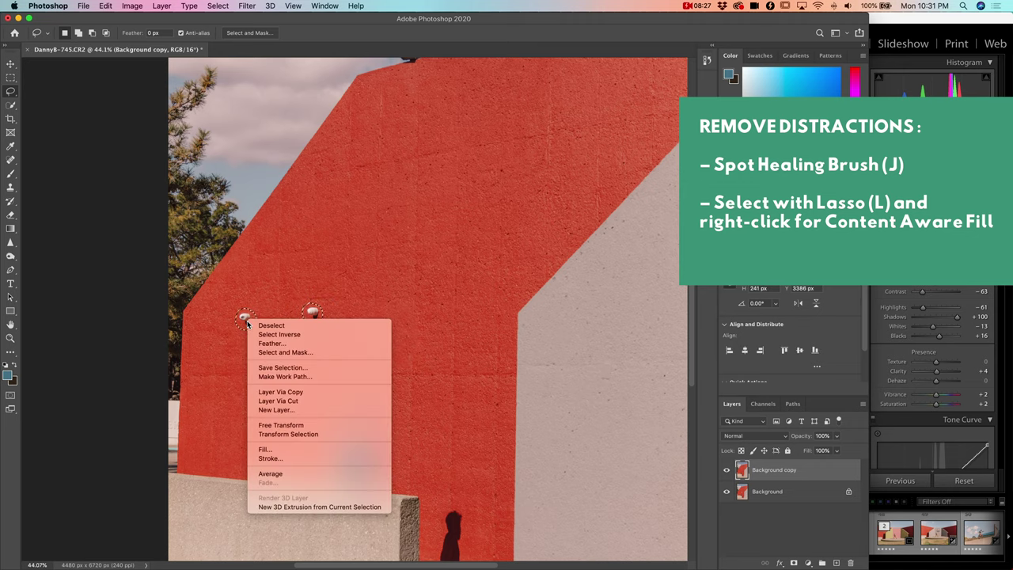
{"action": "left_click", "coordinate": [285, 448]}
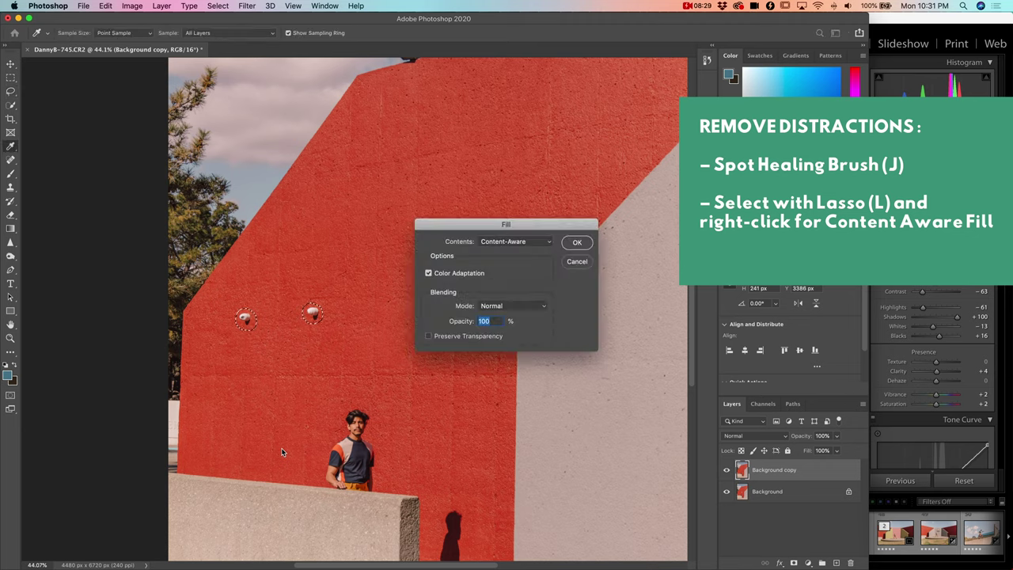
{"action": "key", "text": "Return"}
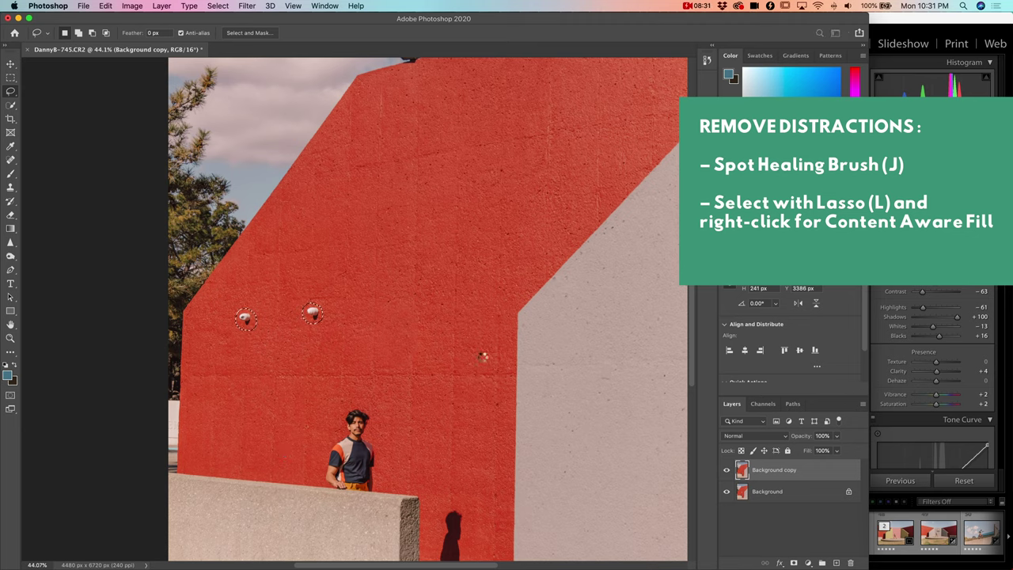
{"action": "key", "text": "super+d"}
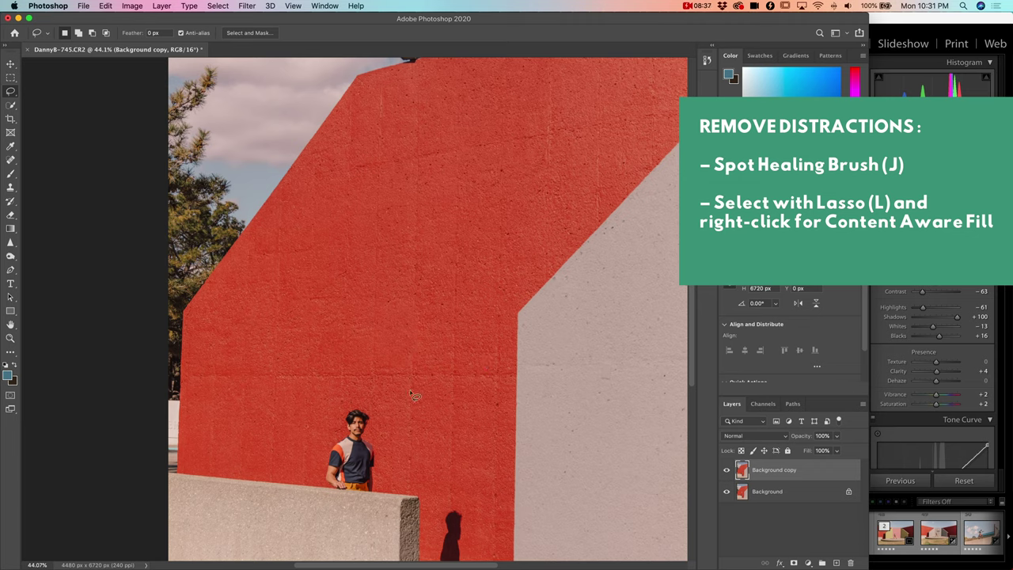
Retouch a patch of the red wall above the man with the Clone Stamp
{"action": "key", "text": "s"}
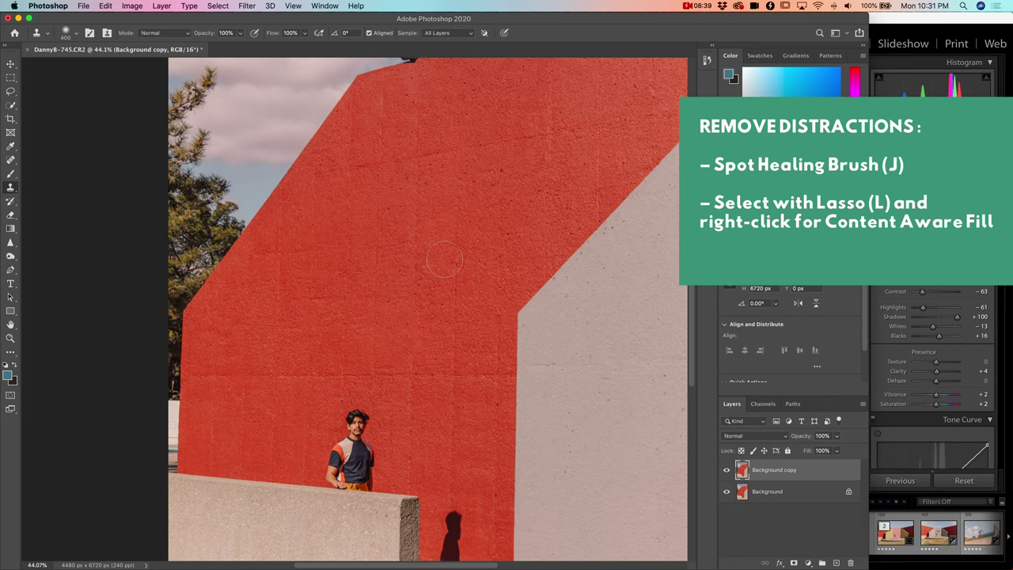
{"action": "left_click", "coordinate": [79, 33]}
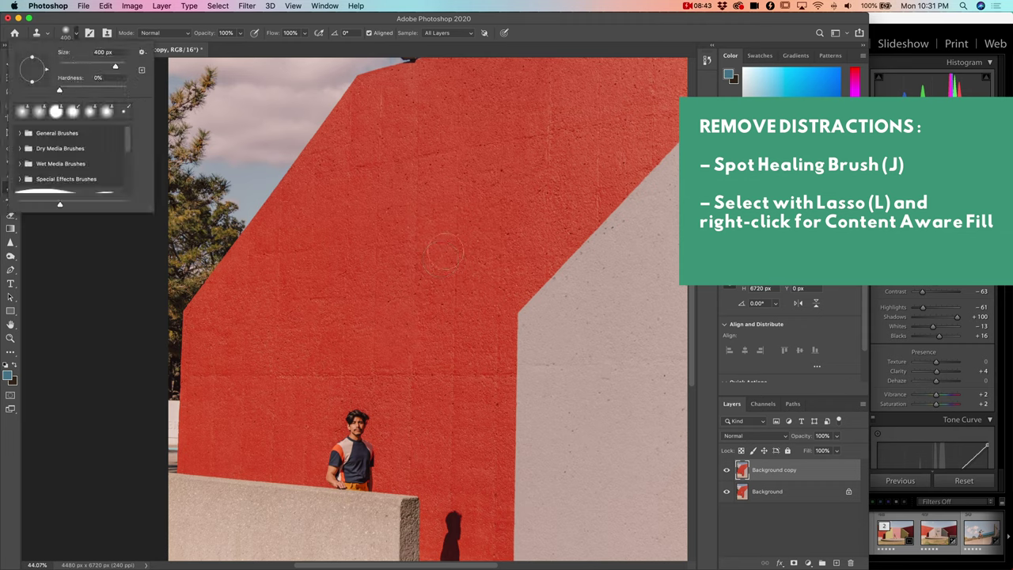
{"action": "left_click", "coordinate": [448, 269]}
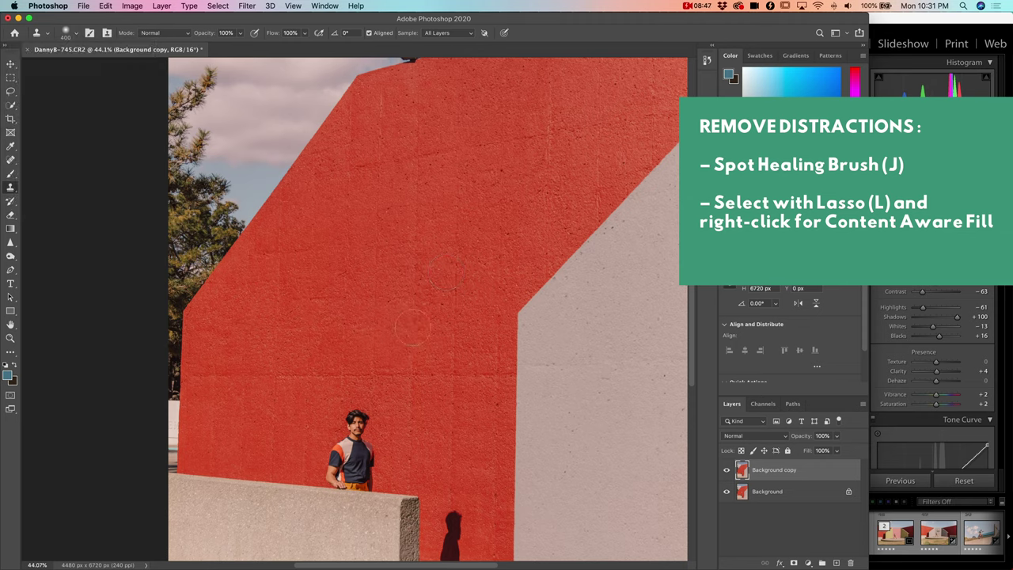
{"action": "left_click_drag", "start_coordinate": [411, 327], "coordinate": [412, 343]}
{"action": "scroll", "coordinate": [467, 351], "scroll_direction": "up", "scroll_amount": 5}
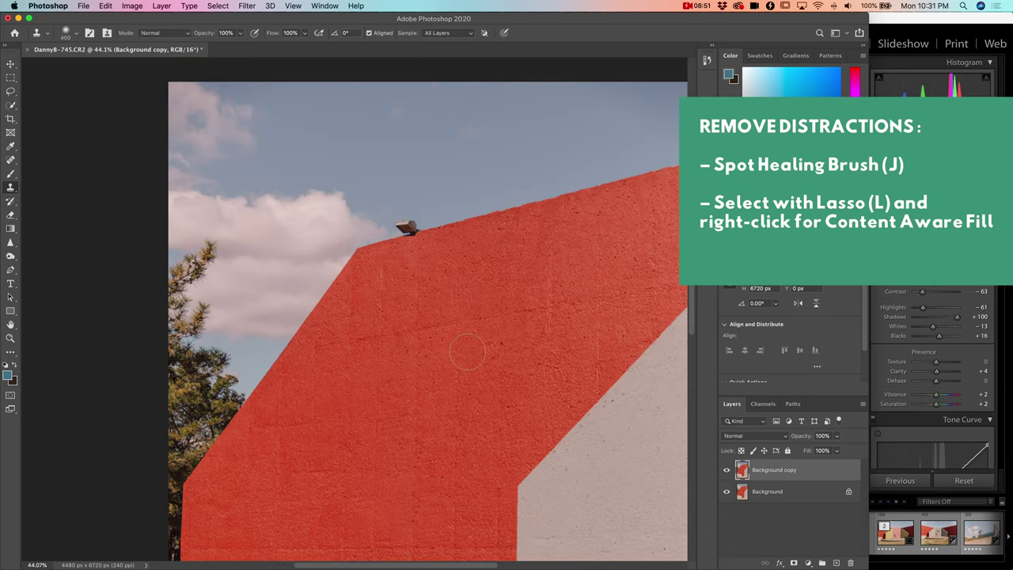
{"action": "scroll", "coordinate": [467, 351], "scroll_direction": "right", "scroll_amount": 2}
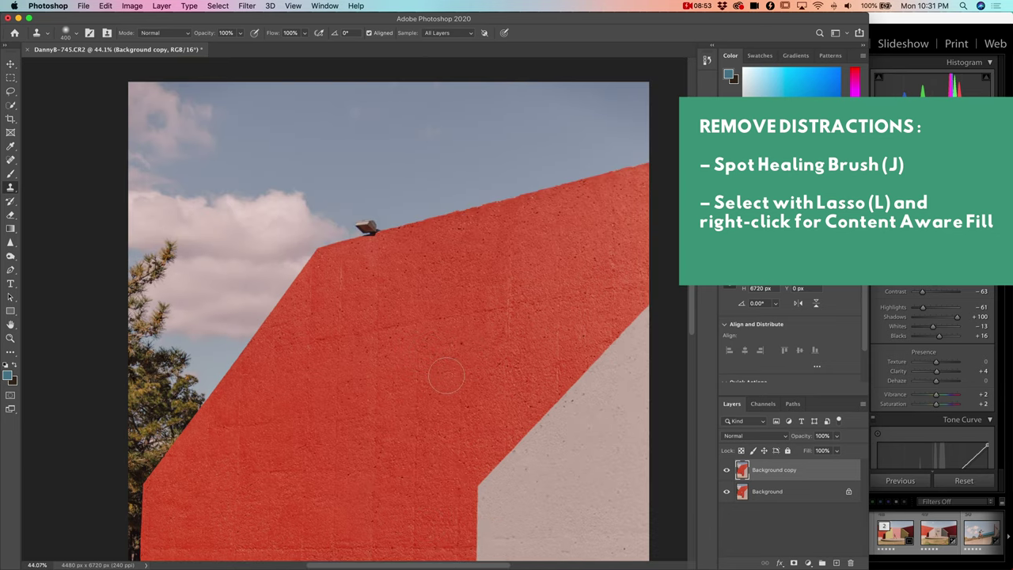
{"action": "left_click", "coordinate": [388, 279]}
Try to remove the lamp on the wall's upper edge with a lasso selection and Content-Aware fill, then undo it and deselect
{"action": "key", "text": "l"}
{"action": "key", "text": "ctrl+z"}
{"action": "mouse_move", "coordinate": [361, 219]}
{"action": "left_mouse_down"}
{"action": "mouse_move", "coordinate": [363, 247]}
{"action": "mouse_move", "coordinate": [380, 243]}
{"action": "mouse_move", "coordinate": [382, 227]}
{"action": "mouse_move", "coordinate": [362, 216]}
{"action": "mouse_move", "coordinate": [354, 224]}
{"action": "mouse_move", "coordinate": [373, 248]}
{"action": "mouse_move", "coordinate": [386, 235]}
{"action": "mouse_move", "coordinate": [358, 226]}
{"action": "left_mouse_up"}
{"action": "key", "text": "ctrl+d"}
{"action": "right_click", "coordinate": [367, 231]}
{"action": "left_click", "coordinate": [389, 355]}
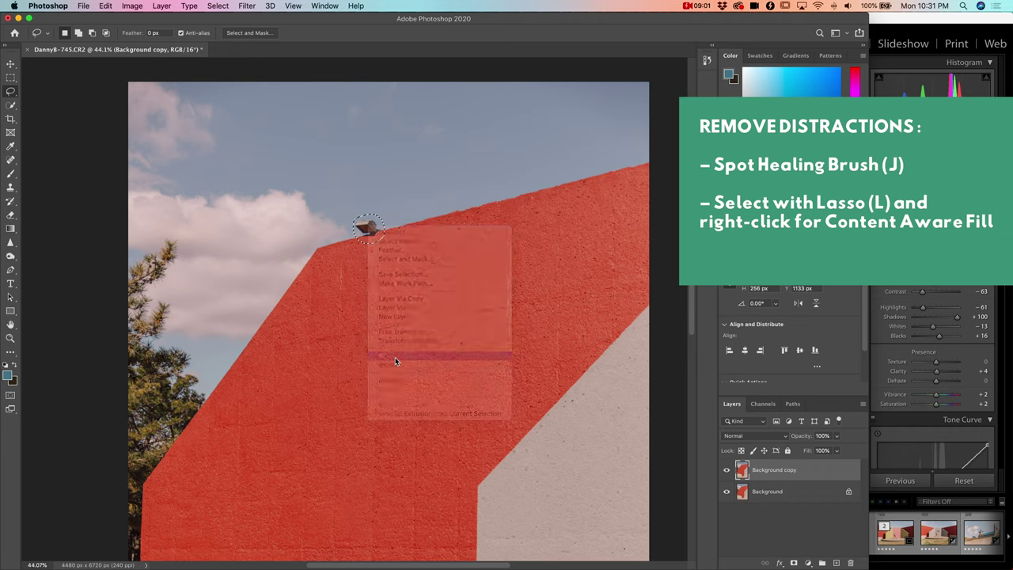
{"action": "key", "text": "Return"}
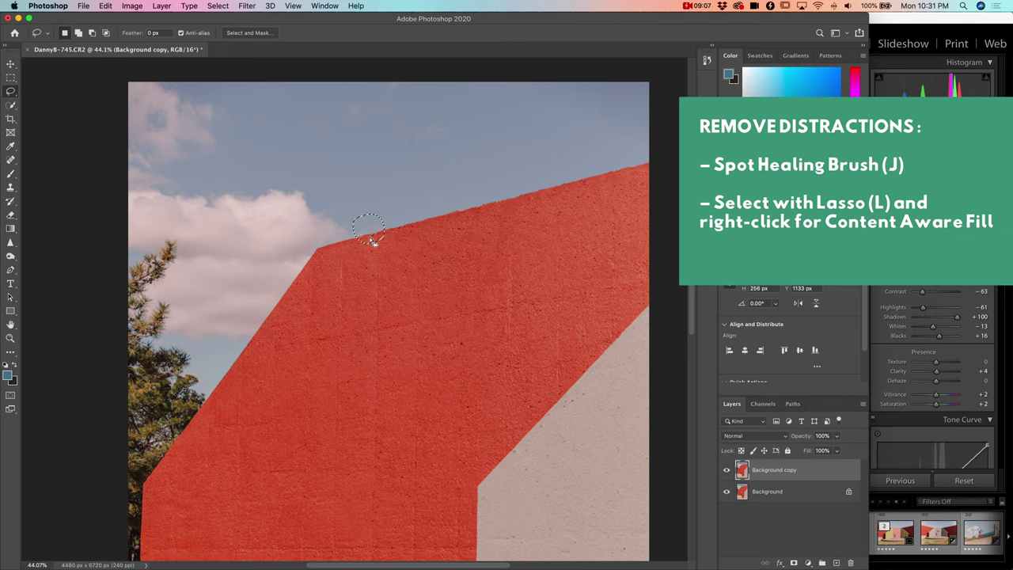
{"action": "key", "text": "super+z"}
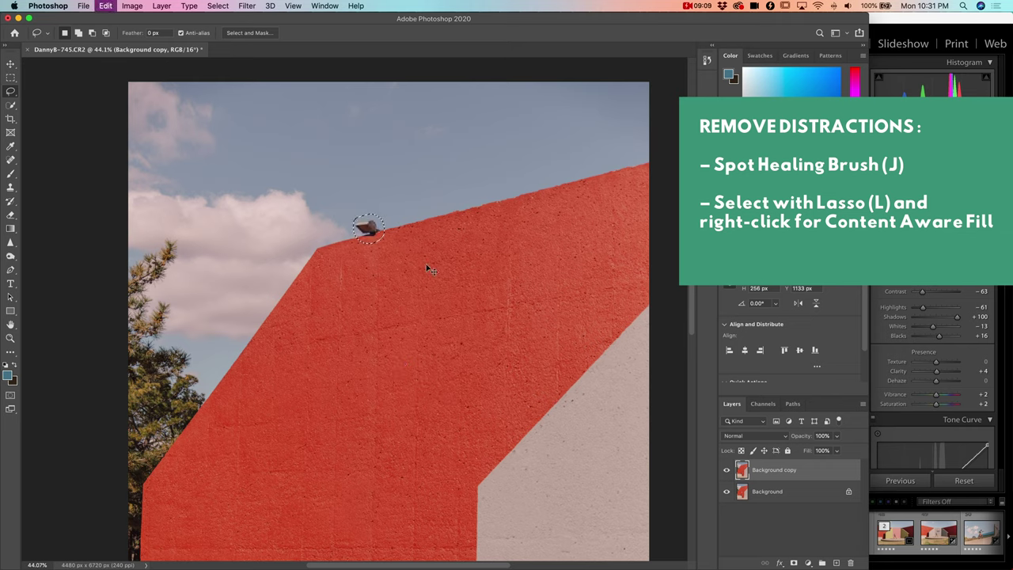
{"action": "key", "text": "super+d"}
Remove the lamp on the red wall's upper edge by cloning clean wall and sky with a softened 500 px Clone Stamp brush
{"action": "key", "text": "s"}
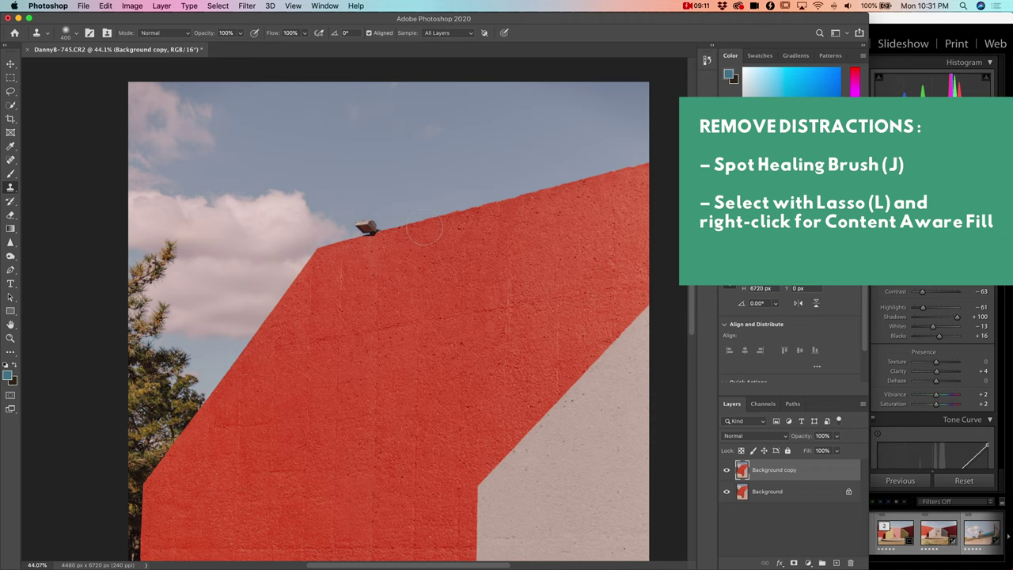
{"action": "left_click", "coordinate": [424, 229]}
{"action": "key", "text": "bracketright"}
{"action": "left_click", "coordinate": [424, 230]}
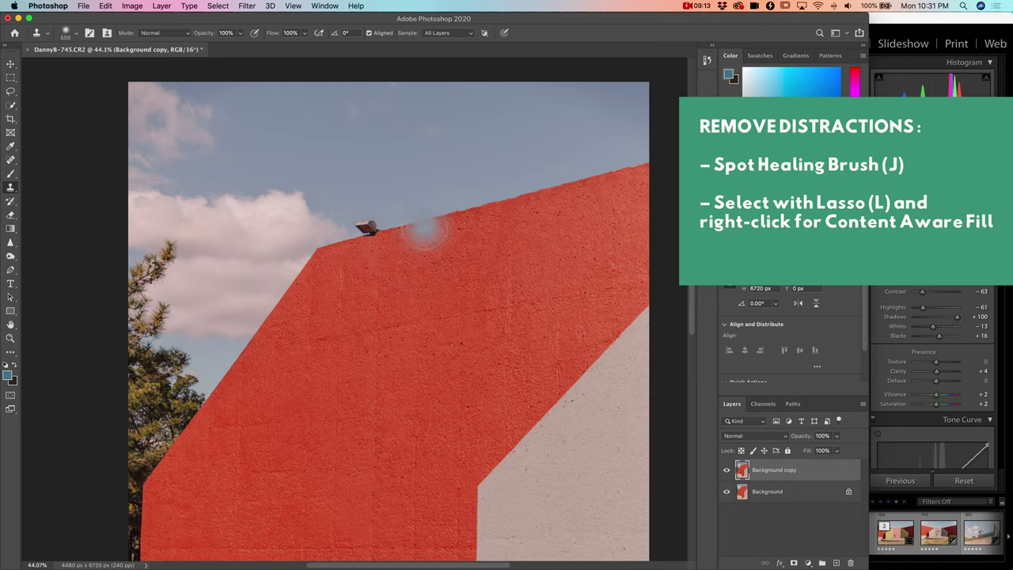
{"action": "left_click", "coordinate": [71, 33]}
{"action": "left_click_drag", "start_coordinate": [79, 88], "coordinate": [77, 91]}
{"action": "key", "text": "Return"}
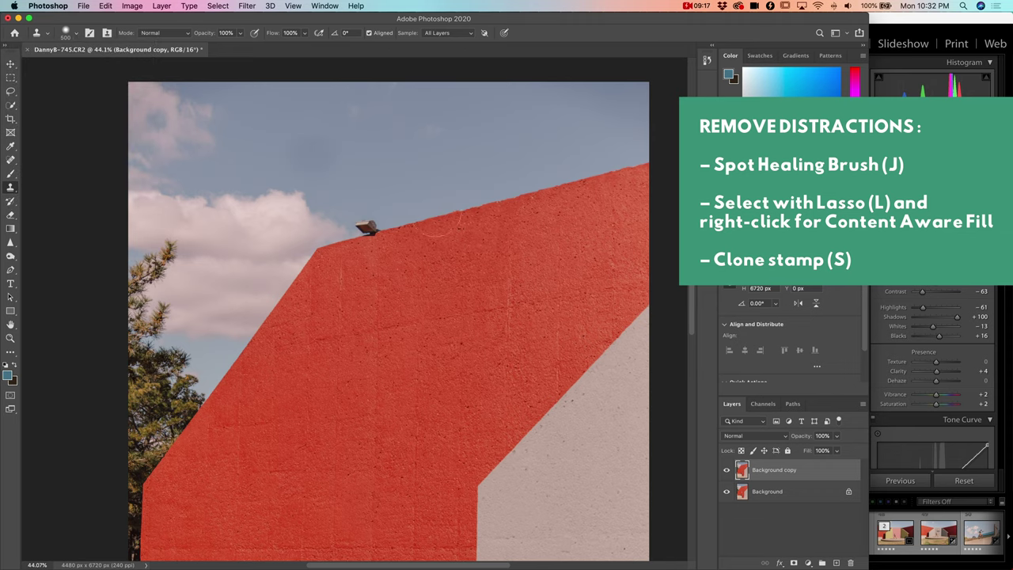
{"action": "left_click", "coordinate": [423, 217], "text": "alt"}
{"action": "left_click_drag", "start_coordinate": [404, 230], "coordinate": [451, 217]}
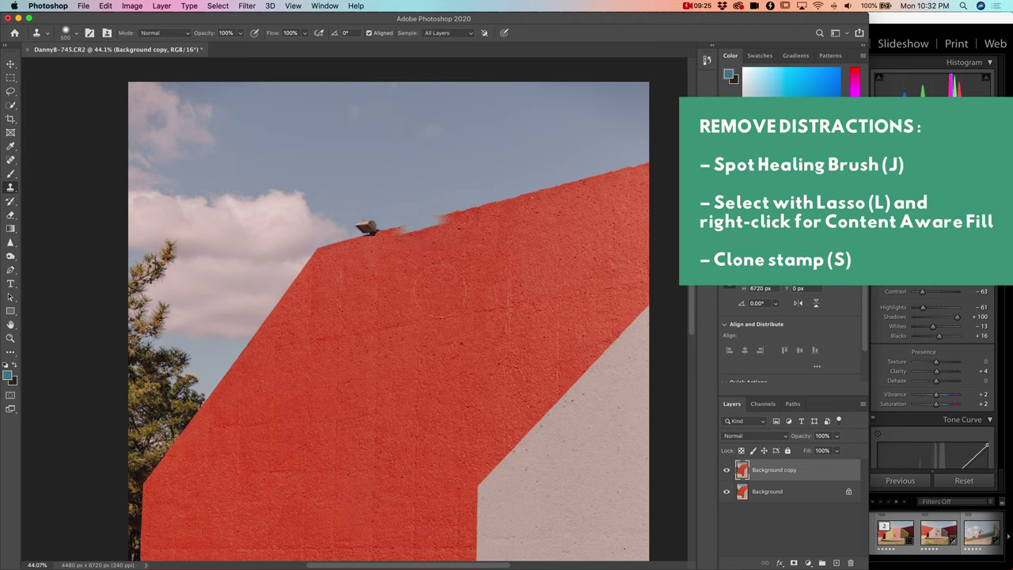
{"action": "left_click", "coordinate": [376, 232]}
{"action": "left_click", "coordinate": [372, 231], "text": "alt"}
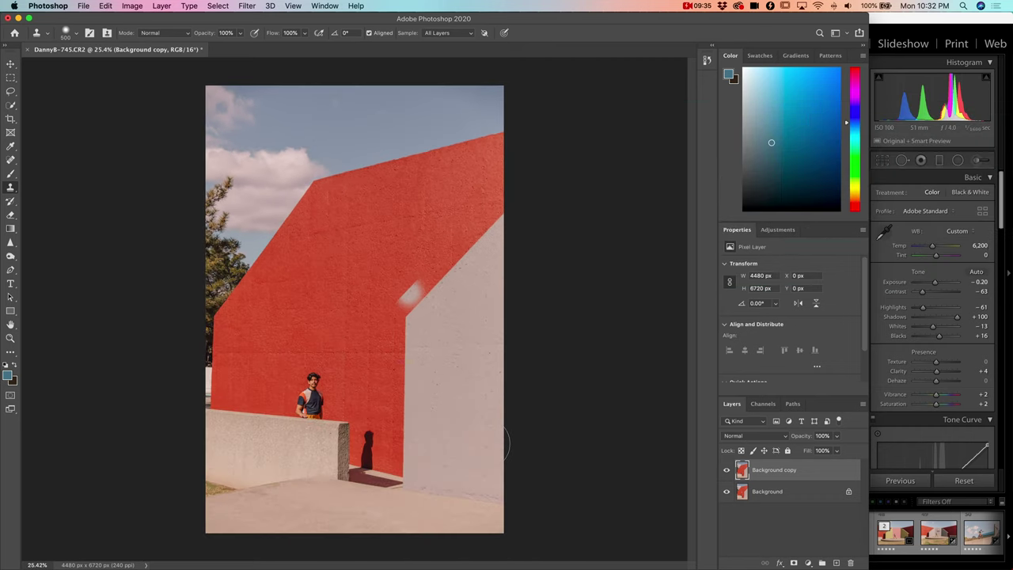
Compare the retouched photo with the original by toggling the visibility of the Background copy layer
{"action": "left_click", "coordinate": [728, 470]}
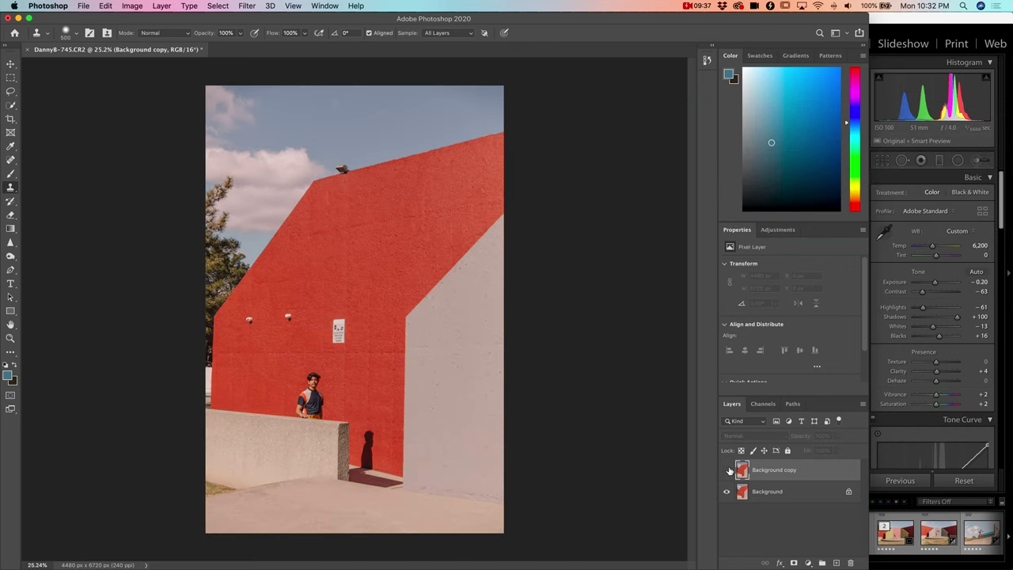
{"action": "left_click", "coordinate": [728, 471]}
{"action": "left_click", "coordinate": [727, 470]}
{"action": "left_click", "coordinate": [728, 471]}
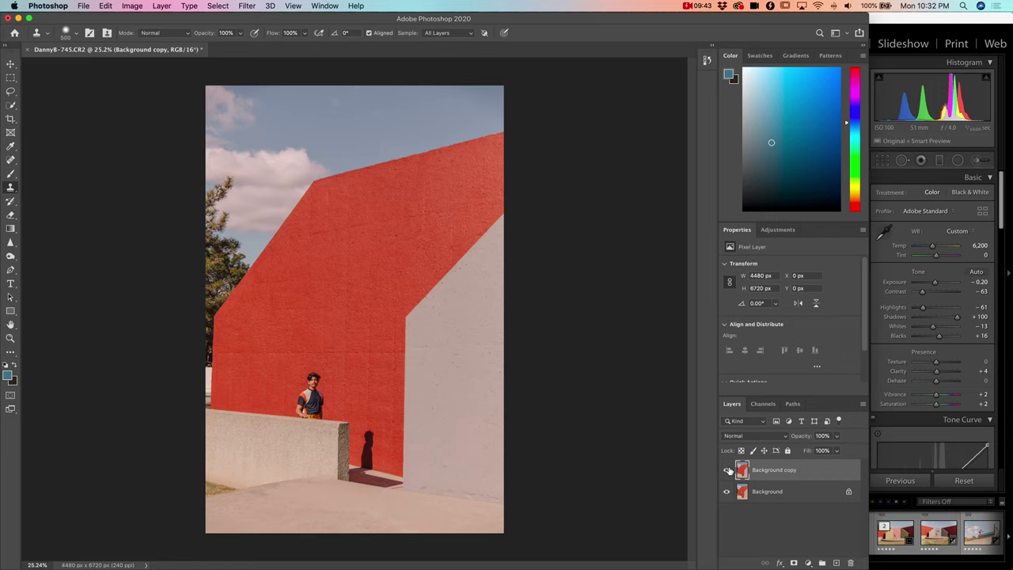
{"action": "left_click", "coordinate": [727, 470]}
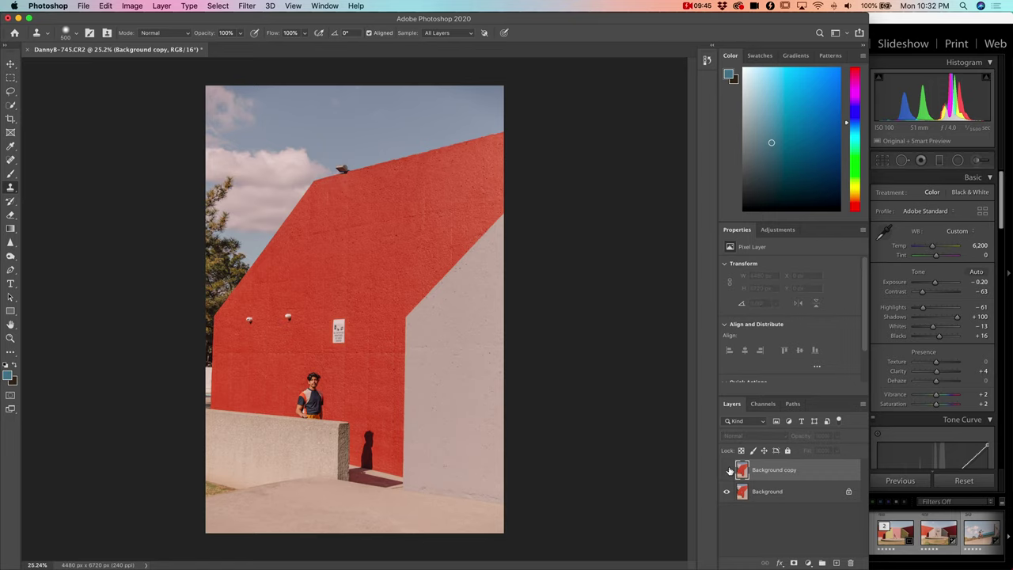
{"action": "left_click", "coordinate": [728, 471]}
{"action": "left_click", "coordinate": [728, 471]}
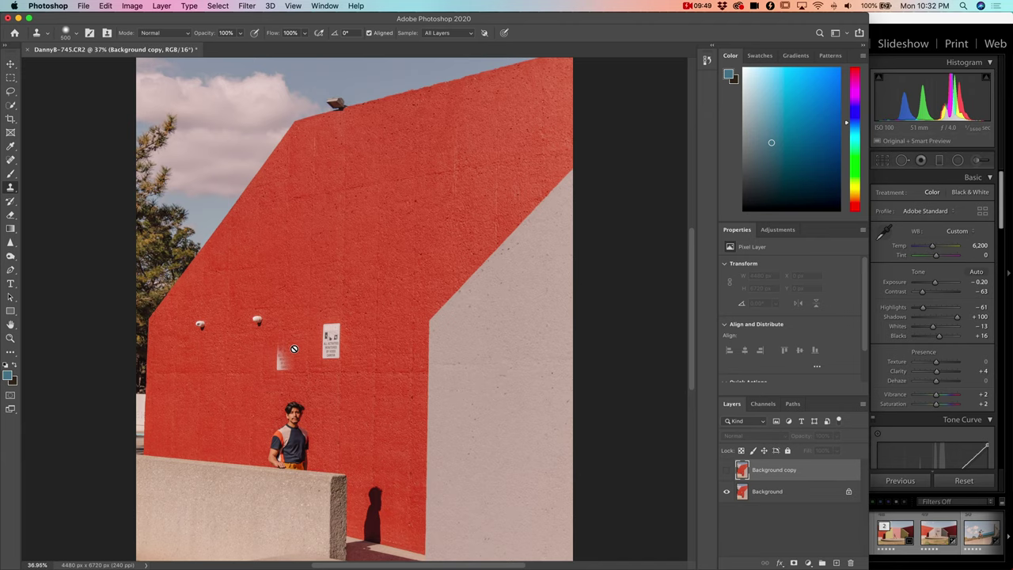
Show the Background copy layer and select the sky and trees behind the red wall with a 600 px Quick Selection brush
{"action": "scroll", "coordinate": [289, 350], "scroll_direction": "left", "scroll_amount": 10}
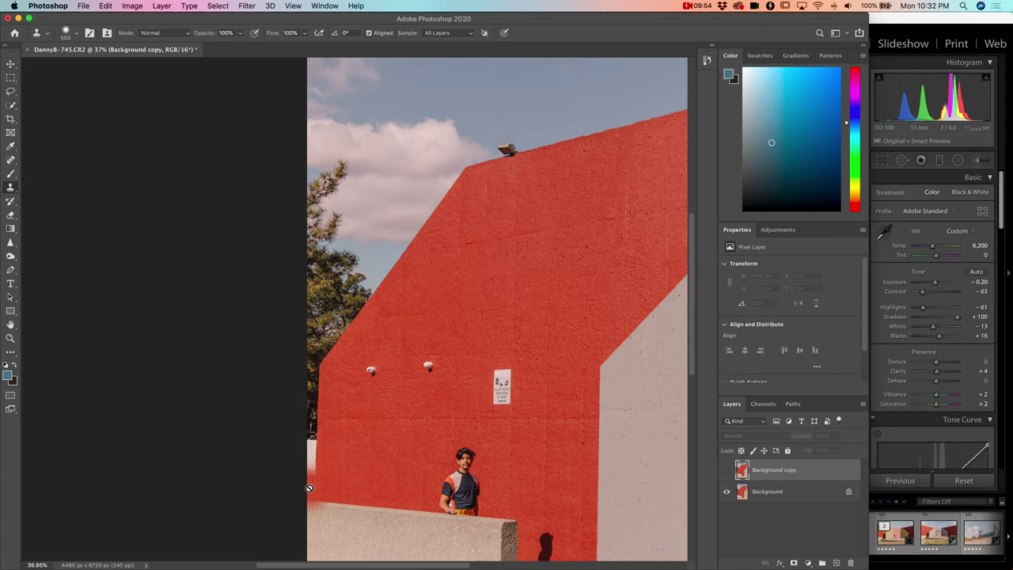
{"action": "left_click_drag", "start_coordinate": [365, 261], "coordinate": [377, 243]}
{"action": "key", "text": "super+z"}
{"action": "scroll", "coordinate": [479, 325], "scroll_direction": "right", "scroll_amount": 3}
{"action": "scroll", "coordinate": [479, 325], "scroll_direction": "up", "scroll_amount": 1}
{"action": "key", "text": "w"}
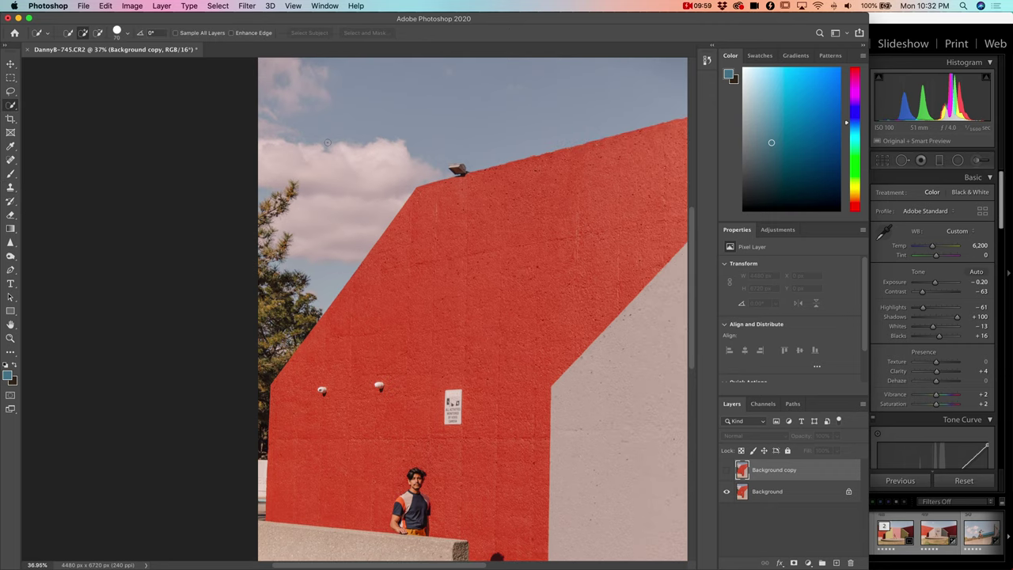
{"action": "key", "text": "bracketright"}
{"action": "key", "text": "bracketright"}
{"action": "key", "text": "bracketright"}
{"action": "key", "text": "bracketright"}
{"action": "key", "text": "bracketright"}
{"action": "key", "text": "bracketright"}
{"action": "key", "text": "bracketright"}
{"action": "key", "text": "bracketright"}
{"action": "key", "text": "bracketright"}
{"action": "key", "text": "bracketright"}
{"action": "key", "text": "bracketright"}
{"action": "key", "text": "bracketright"}
{"action": "key", "text": "bracketright"}
{"action": "key", "text": "bracketright"}
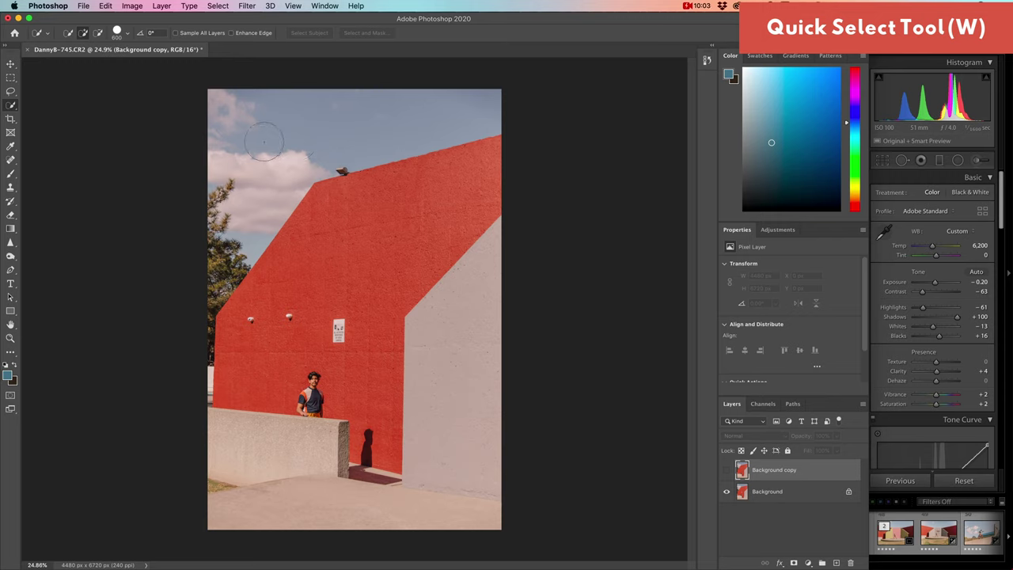
{"action": "left_click", "coordinate": [727, 470]}
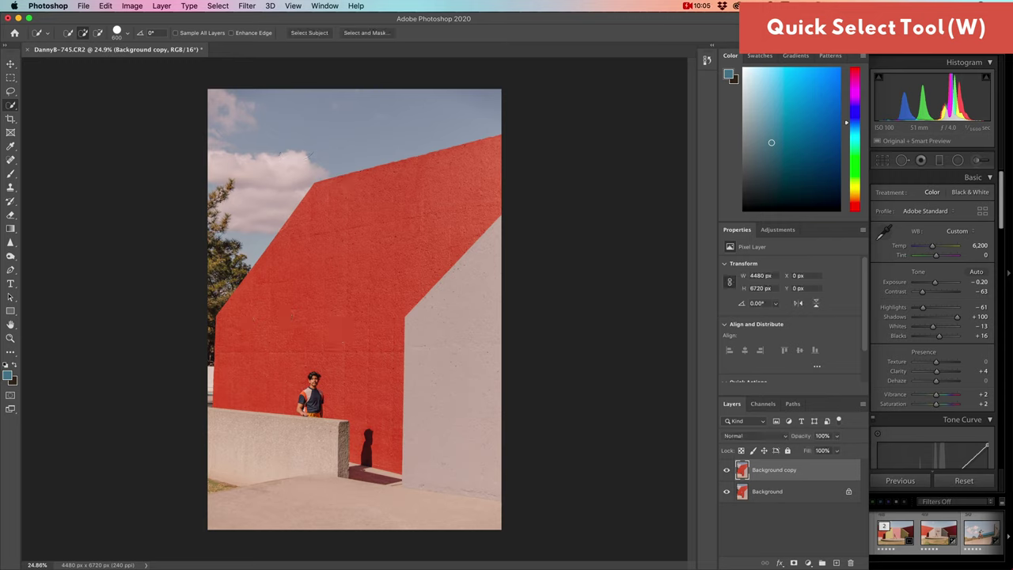
{"action": "mouse_move", "coordinate": [219, 232]}
{"action": "left_mouse_down"}
{"action": "mouse_move", "coordinate": [191, 313]}
{"action": "mouse_move", "coordinate": [192, 389]}
{"action": "left_mouse_up"}
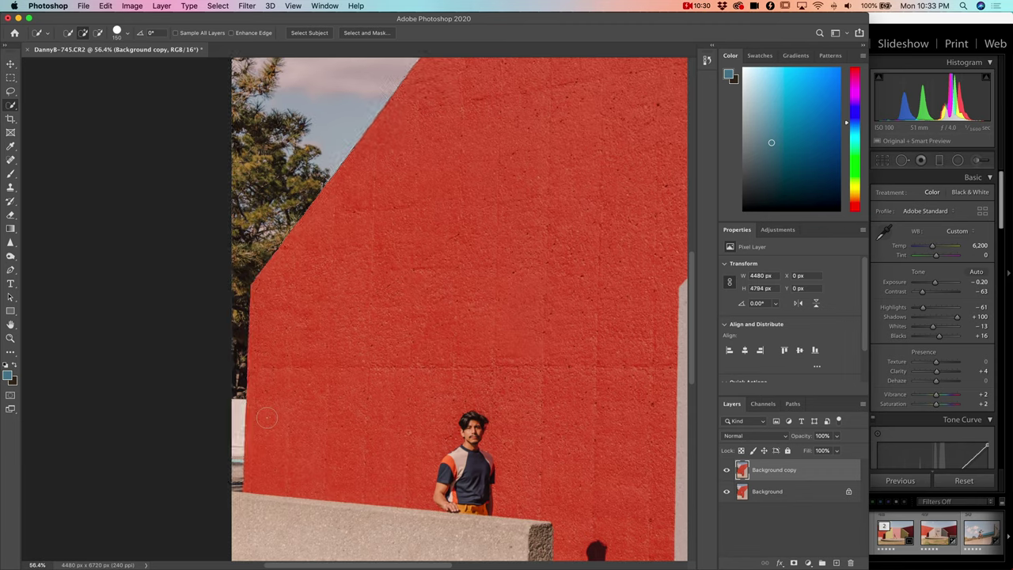
Extend the selection down the narrow strip beside the red wall to the concrete ledge with a 70 px Quick Selection brush
{"action": "scroll", "coordinate": [266, 417], "scroll_direction": "up", "scroll_amount": 6}
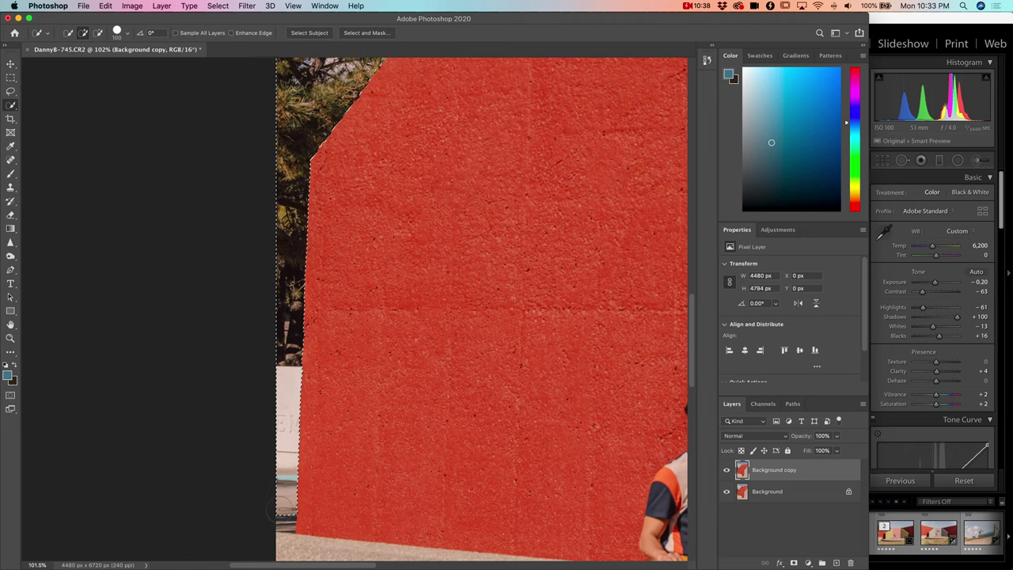
{"action": "key", "text": "bracketleft"}
{"action": "key", "text": "bracketleft"}
{"action": "key", "text": "bracketleft"}
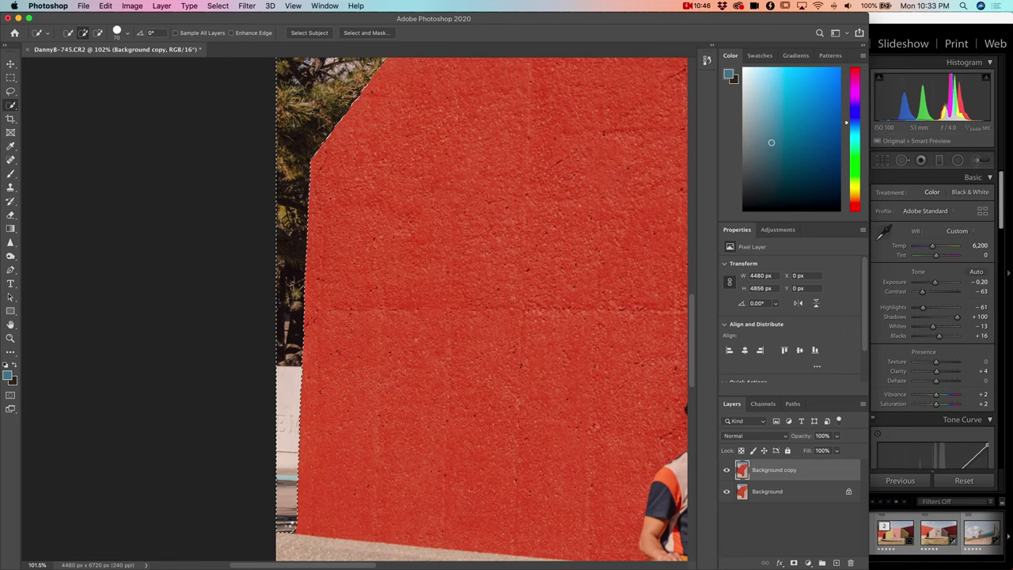
{"action": "left_click", "coordinate": [286, 519]}
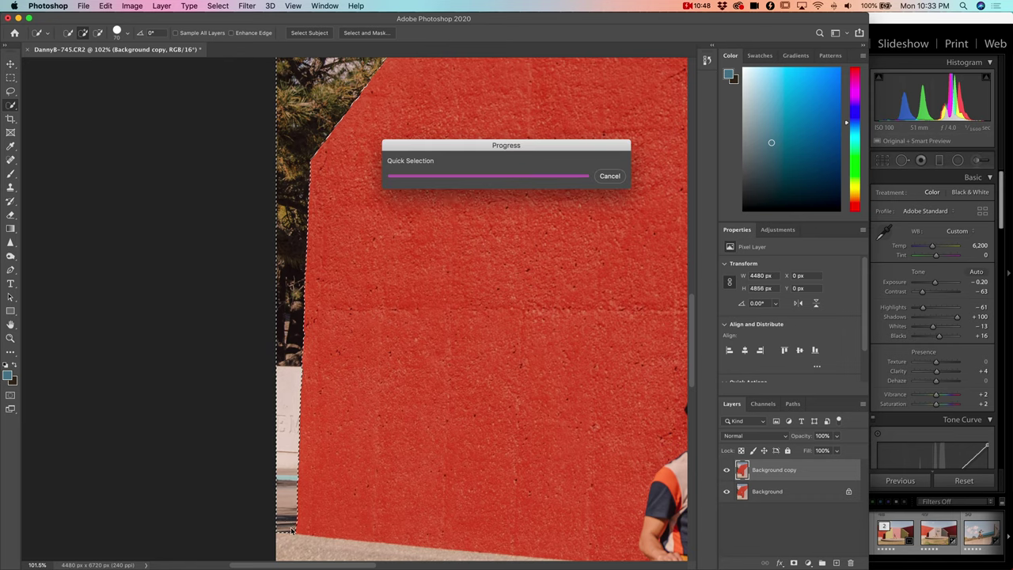
{"action": "key", "text": "bracketleft"}
{"action": "key", "text": "bracketleft"}
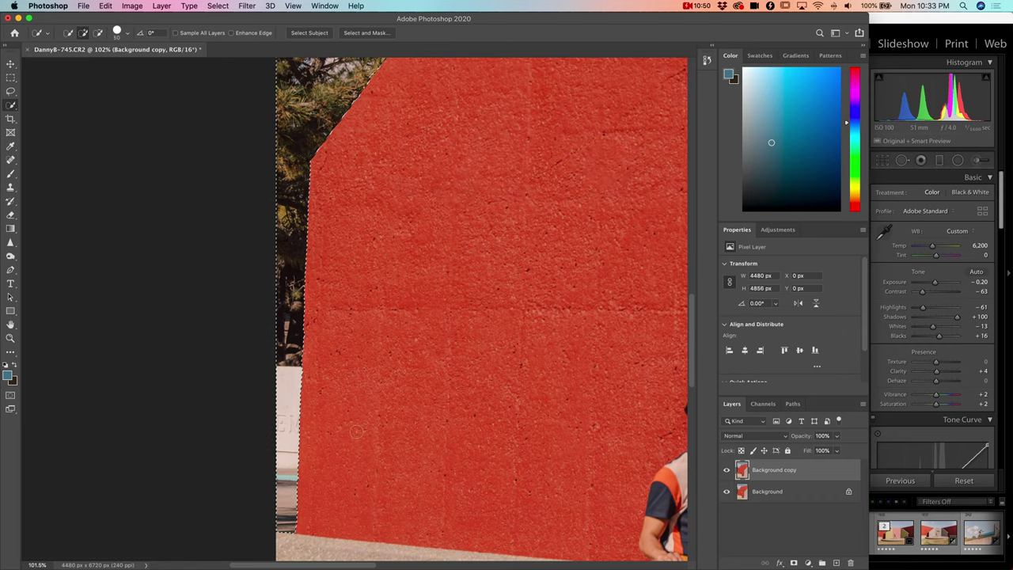
Examine the selection's edge along the sloping top of the red wall and around the trees for gaps or spill
{"action": "scroll", "coordinate": [357, 431], "scroll_direction": "down", "scroll_amount": 6}
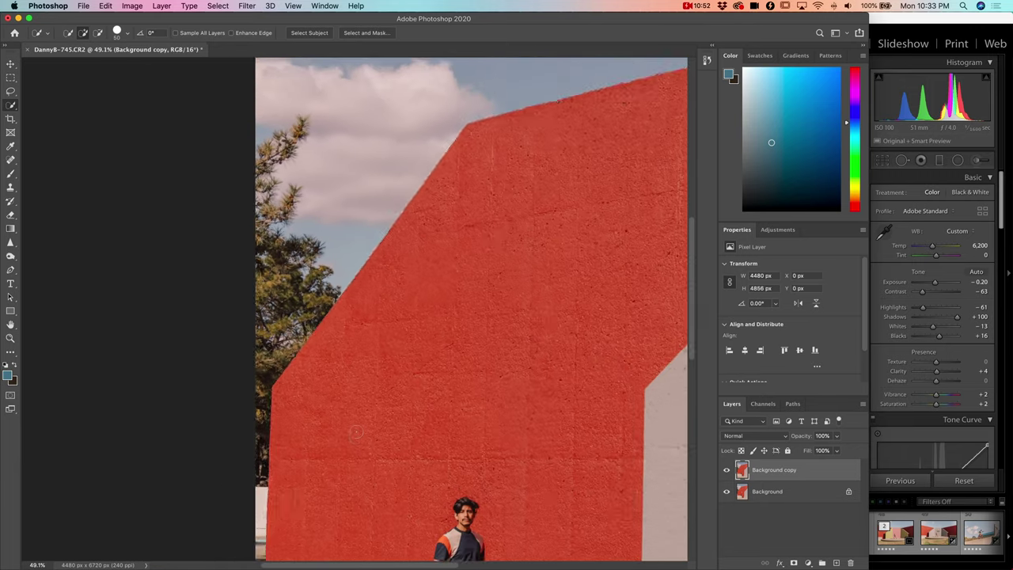
{"action": "scroll", "coordinate": [357, 431], "scroll_direction": "down", "scroll_amount": 2}
{"action": "scroll", "coordinate": [285, 334], "scroll_direction": "up", "scroll_amount": 4}
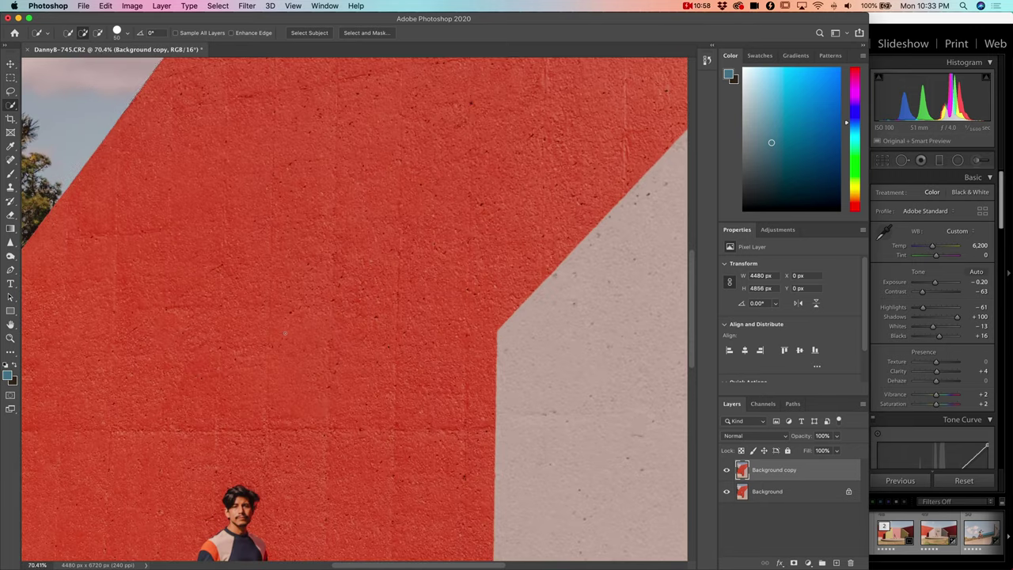
{"action": "scroll", "coordinate": [285, 334], "scroll_direction": "up", "scroll_amount": 3}
{"action": "scroll", "coordinate": [393, 339], "scroll_direction": "right", "scroll_amount": 2}
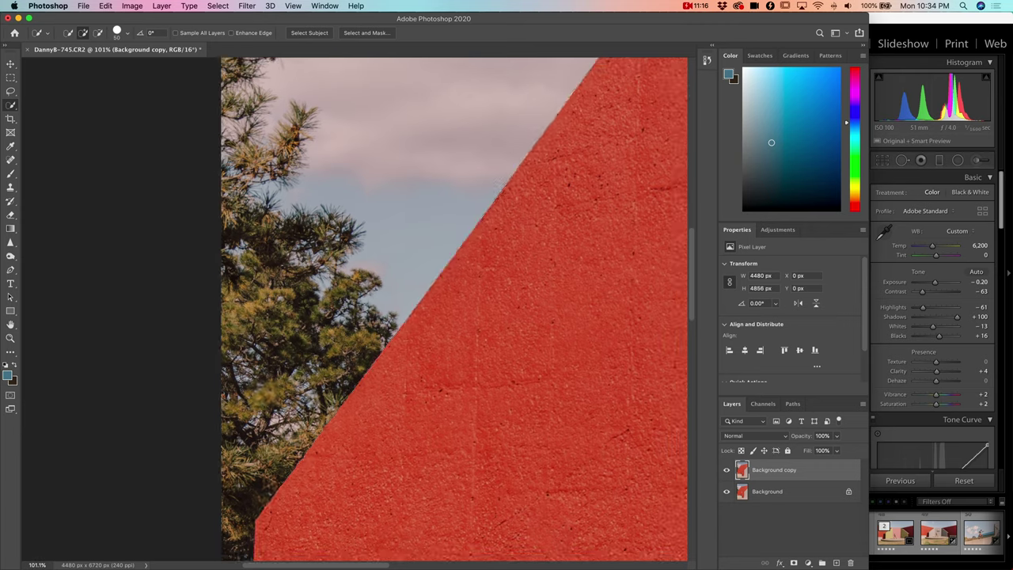
{"action": "scroll", "coordinate": [297, 379], "scroll_direction": "down", "scroll_amount": 3}
{"action": "scroll", "coordinate": [297, 378], "scroll_direction": "down", "scroll_amount": 2}
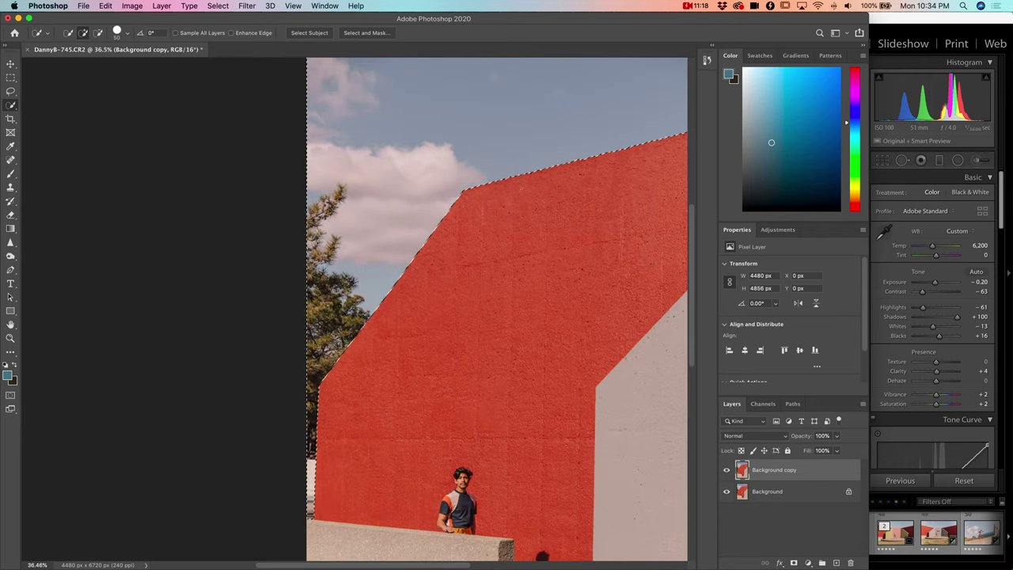
{"action": "scroll", "coordinate": [498, 313], "scroll_direction": "right", "scroll_amount": 5}
{"action": "scroll", "coordinate": [497, 313], "scroll_direction": "left", "scroll_amount": 2}
{"action": "scroll", "coordinate": [497, 313], "scroll_direction": "down", "scroll_amount": 1}
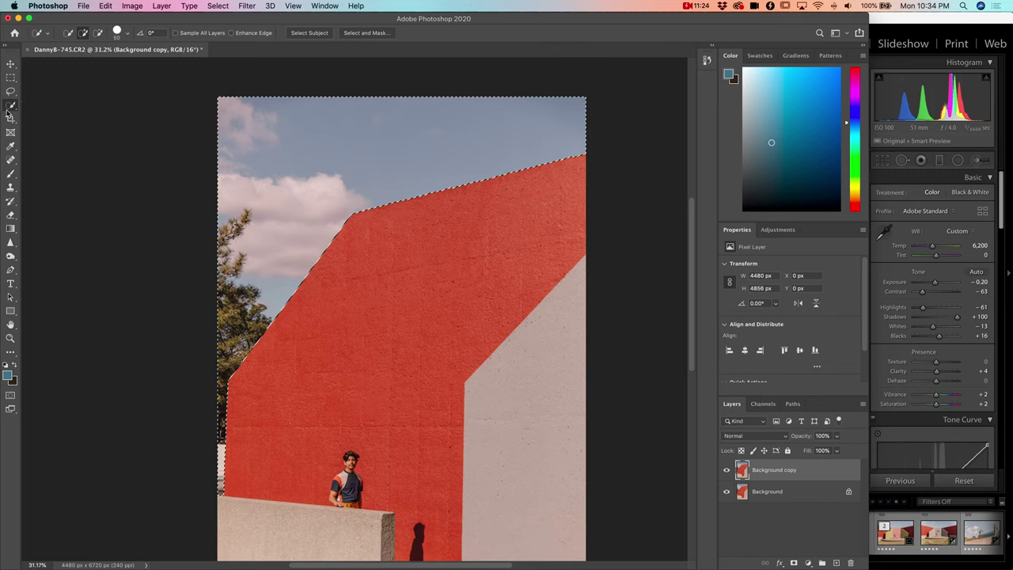
Open the sky and tree selection in Select and Mask and preview it on black at 81% opacity near the wall's edge
{"action": "key", "text": "l"}
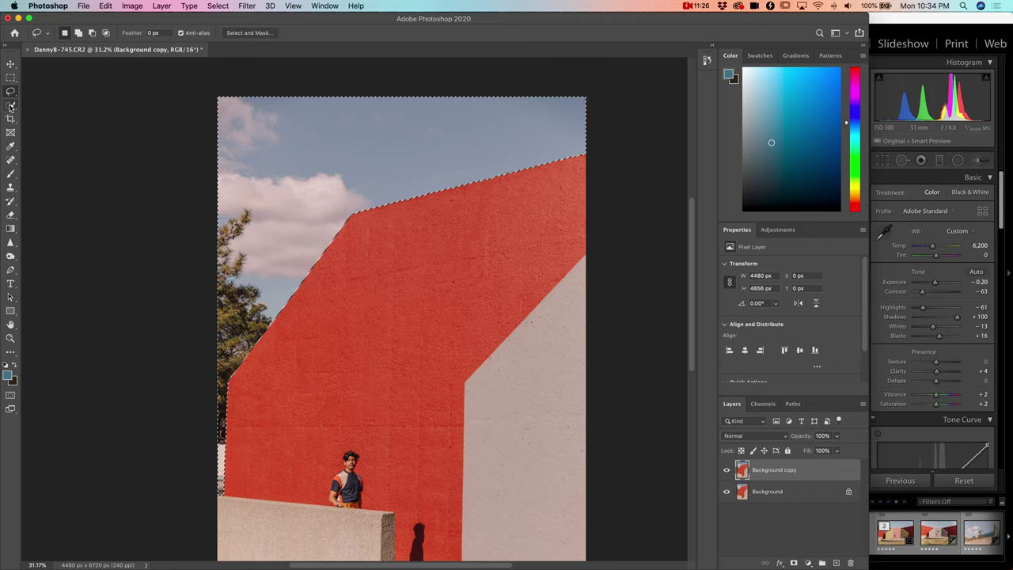
{"action": "left_click", "coordinate": [10, 105]}
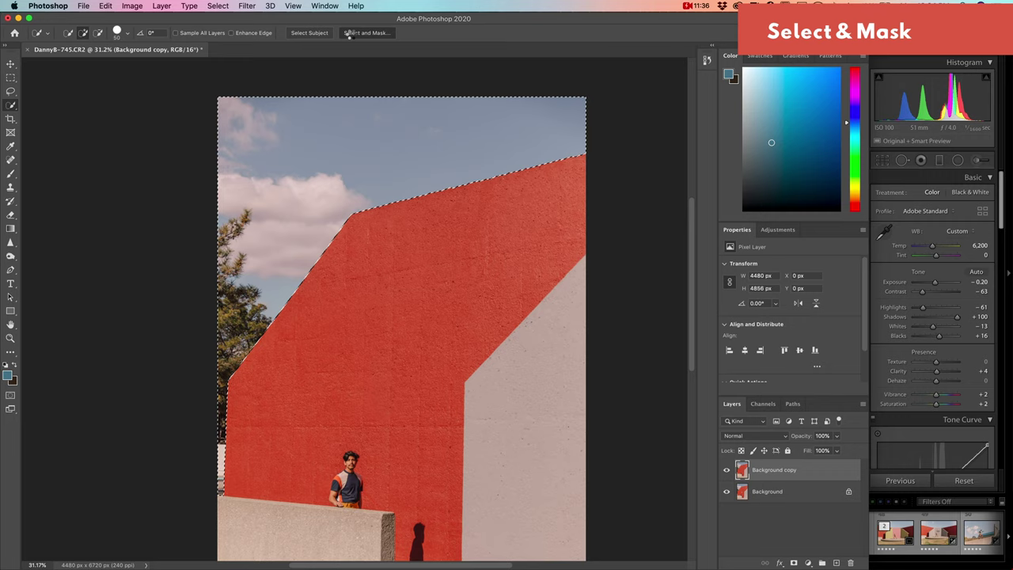
{"action": "left_click", "coordinate": [349, 32]}
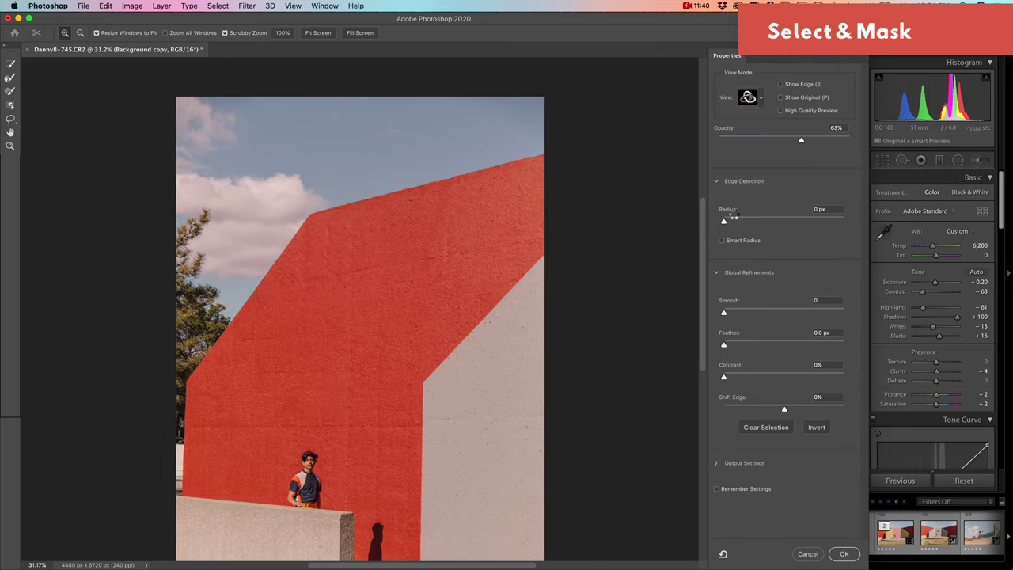
{"action": "key", "text": "v"}
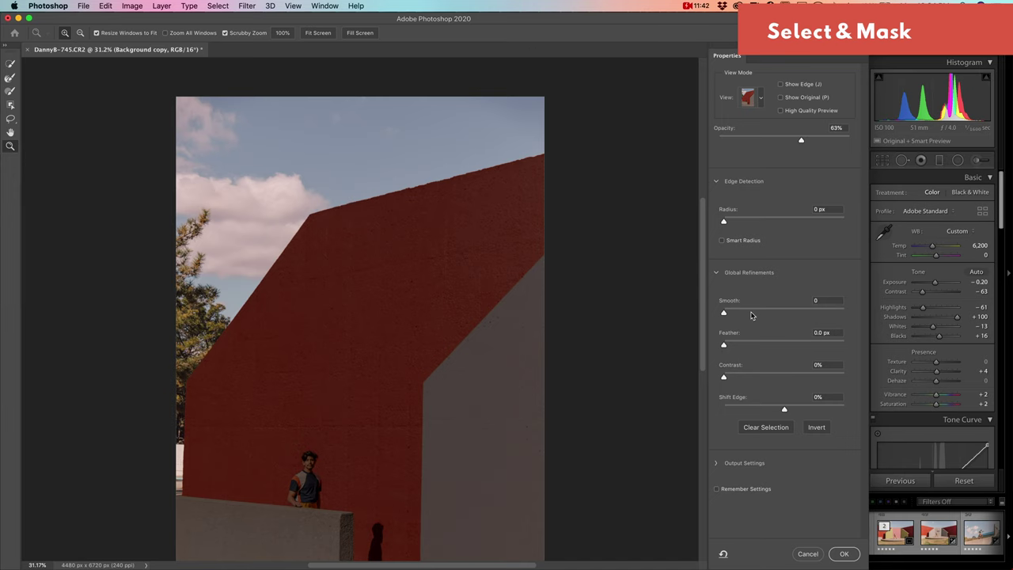
{"action": "left_click_drag", "start_coordinate": [215, 381], "coordinate": [217, 381]}
{"action": "scroll", "coordinate": [216, 381], "scroll_direction": "left", "scroll_amount": 5}
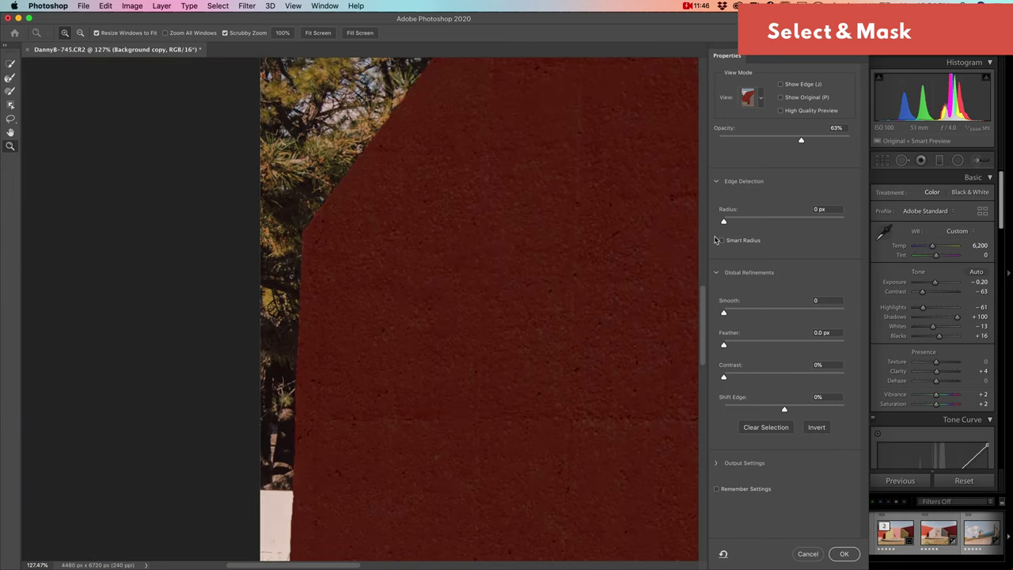
{"action": "left_click_drag", "start_coordinate": [817, 147], "coordinate": [826, 140]}
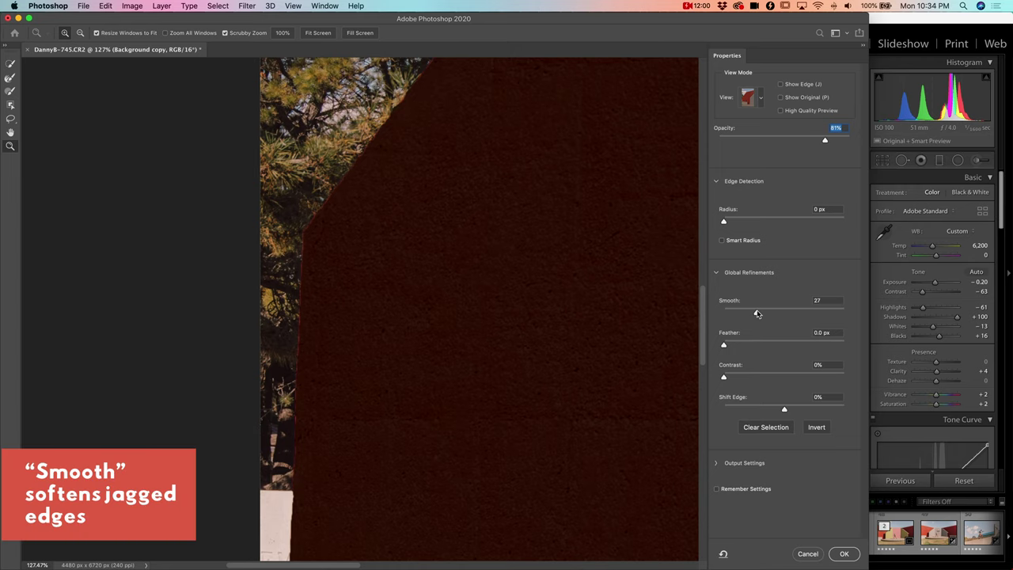
Refine the selection edge with Smooth 27 and Feather 1.0 px, keeping the preview on black
{"action": "left_click", "coordinate": [758, 313]}
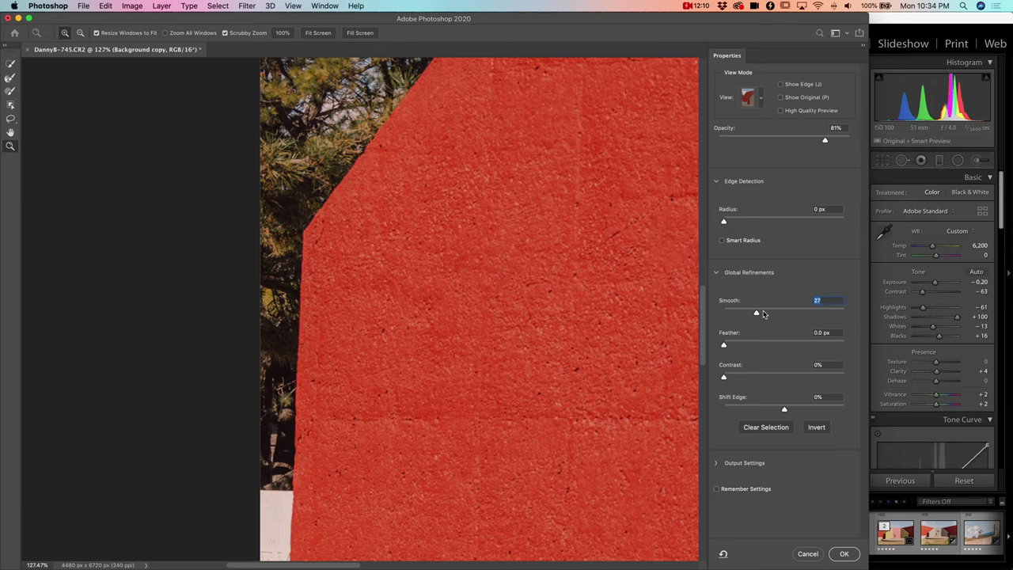
{"action": "key", "text": "a"}
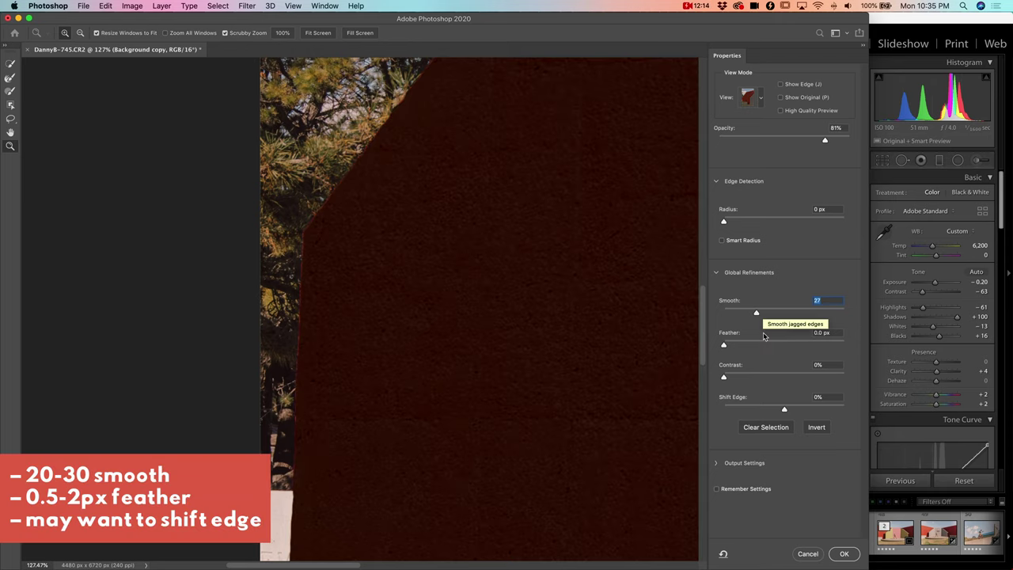
{"action": "left_click", "coordinate": [731, 343]}
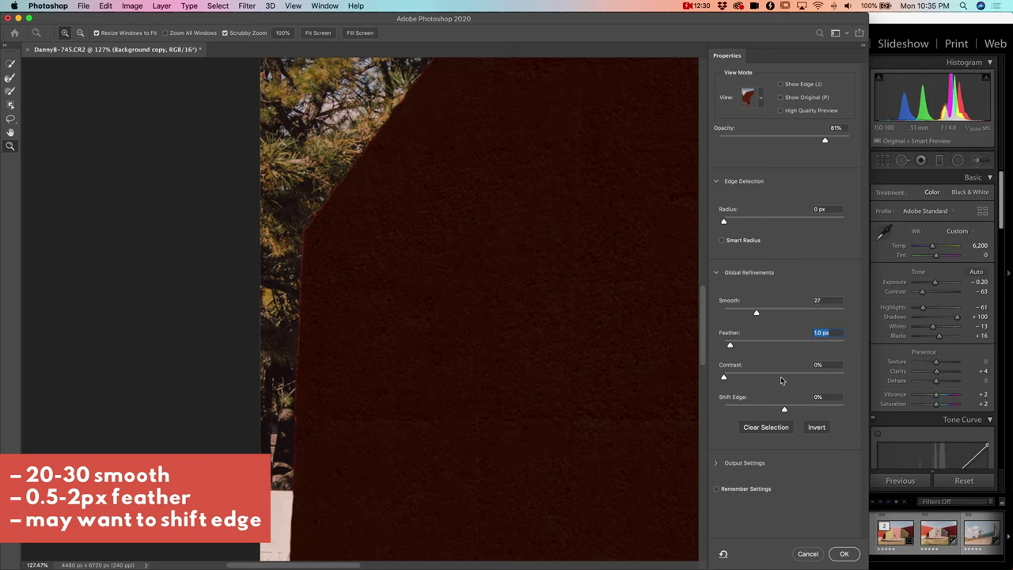
Try a Shift Edge of +70% on the selection, then return it to 0%
{"action": "left_click_drag", "start_coordinate": [826, 408], "coordinate": [829, 410]}
{"action": "left_click_drag", "start_coordinate": [828, 410], "coordinate": [827, 411]}
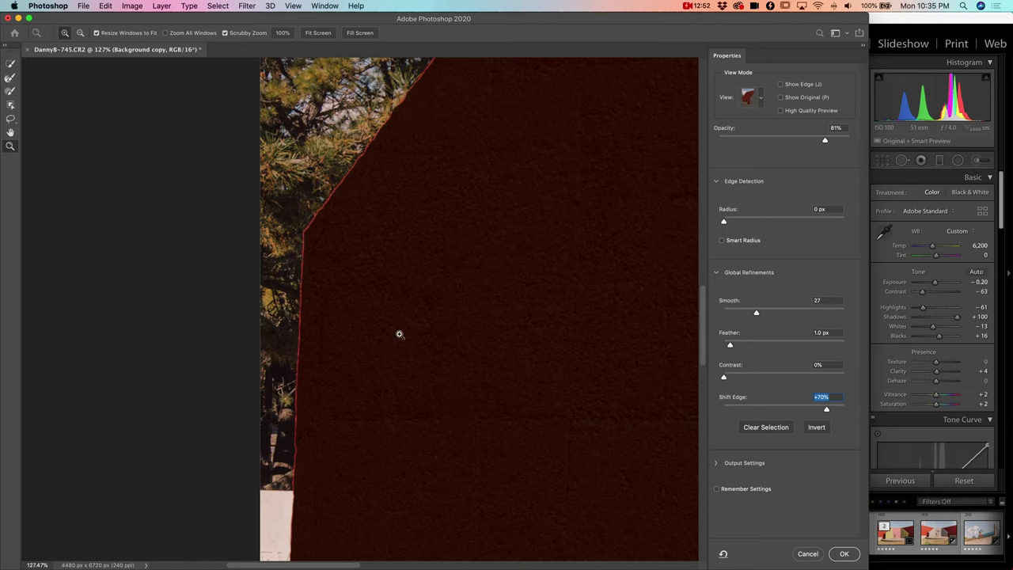
{"action": "left_click", "coordinate": [782, 410]}
{"action": "left_click_drag", "start_coordinate": [783, 411], "coordinate": [786, 410]}
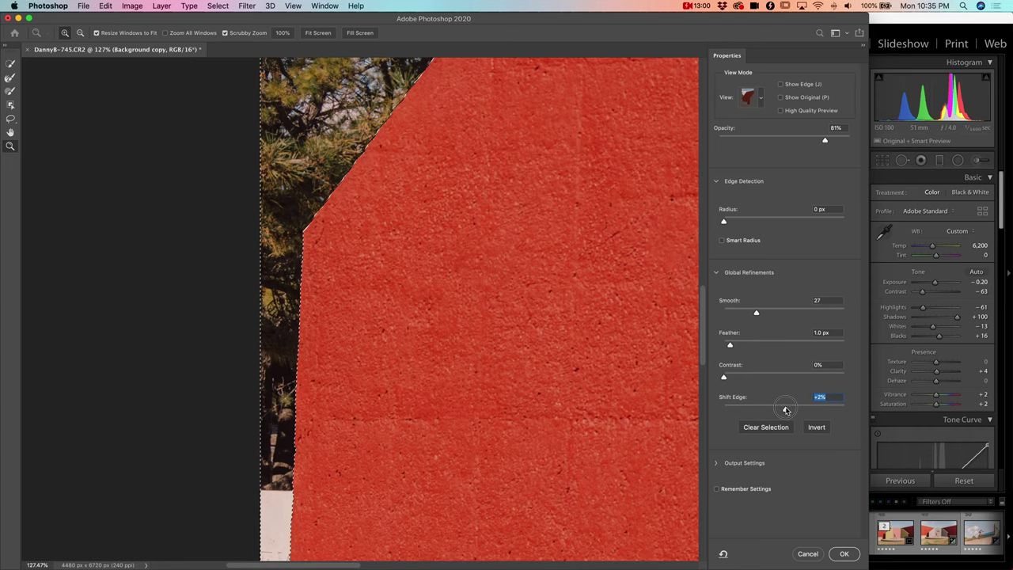
{"action": "left_click_drag", "start_coordinate": [786, 410], "coordinate": [785, 410]}
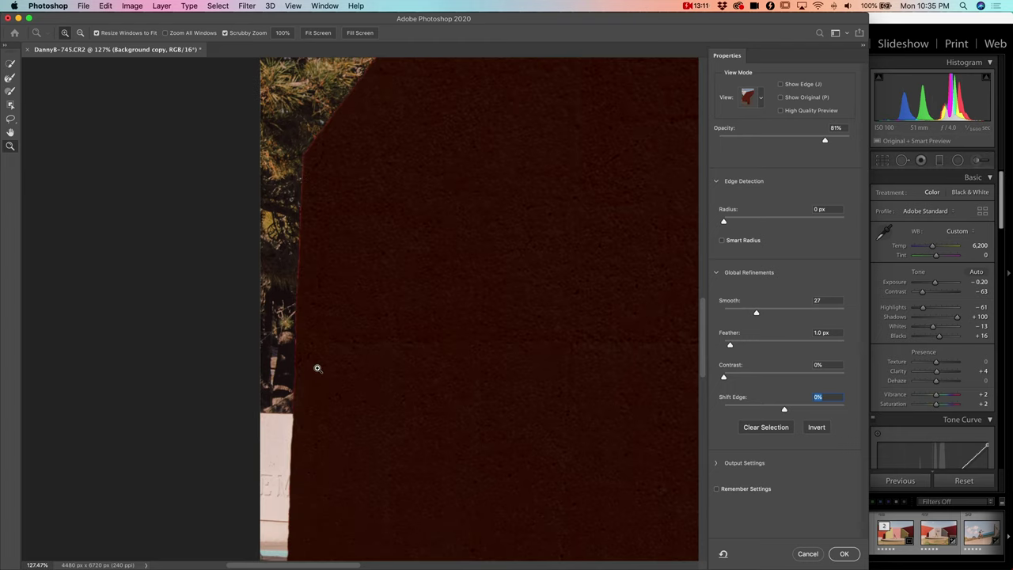
Examine the refined selection edge along the wall's sloping top, the trees and the lower wall for gaps or spill
{"action": "scroll", "coordinate": [316, 369], "scroll_direction": "down", "scroll_amount": 3}
{"action": "scroll", "coordinate": [482, 355], "scroll_direction": "up", "scroll_amount": 10}
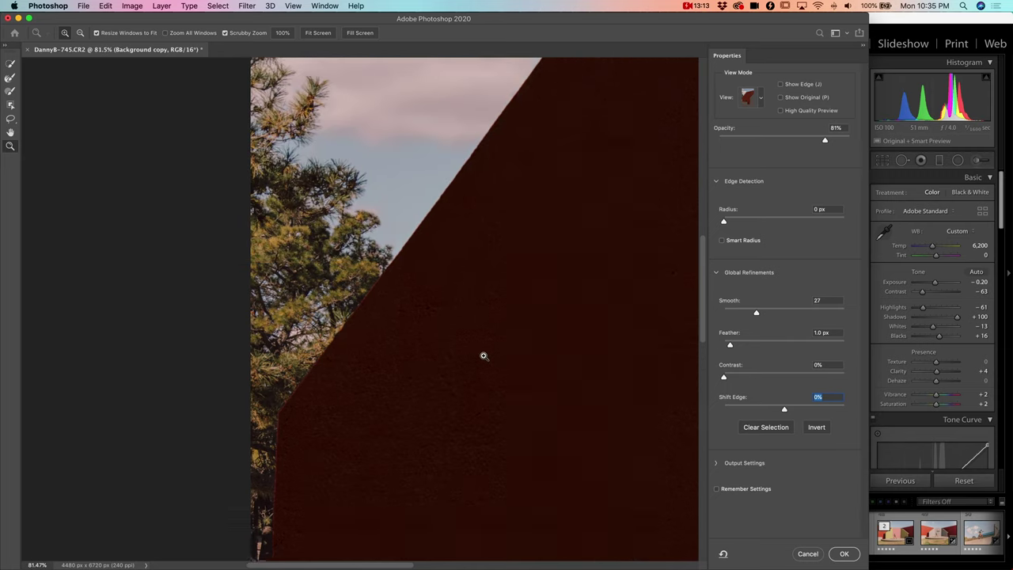
{"action": "scroll", "coordinate": [484, 355], "scroll_direction": "up", "scroll_amount": 10}
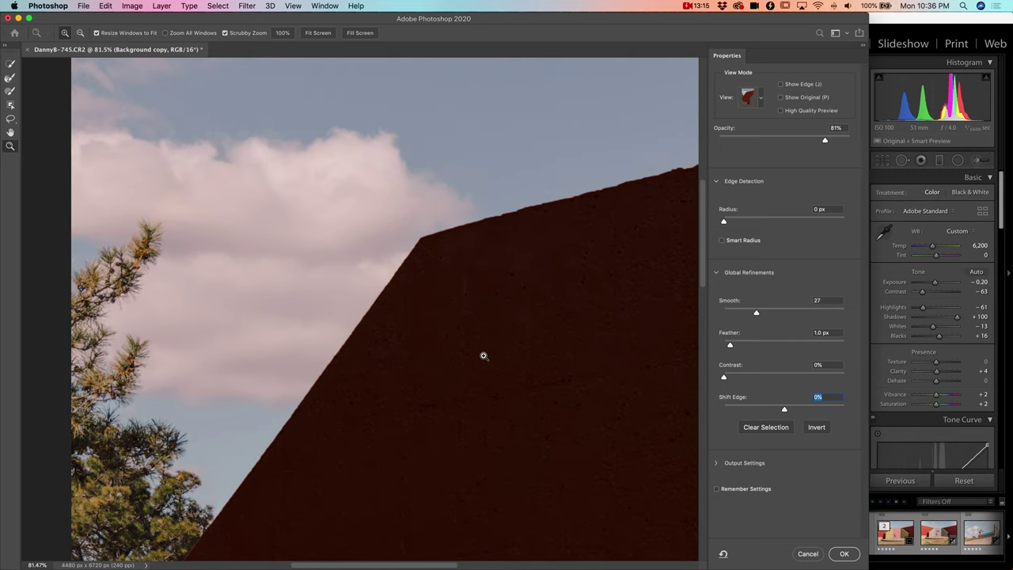
{"action": "scroll", "coordinate": [483, 355], "scroll_direction": "down", "scroll_amount": 10}
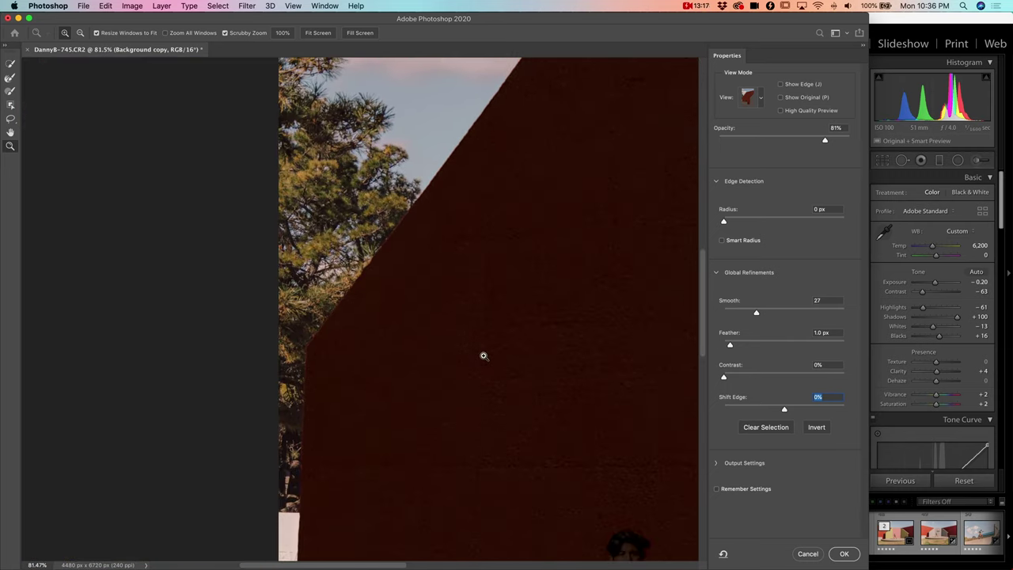
{"action": "scroll", "coordinate": [484, 355], "scroll_direction": "right", "scroll_amount": 2}
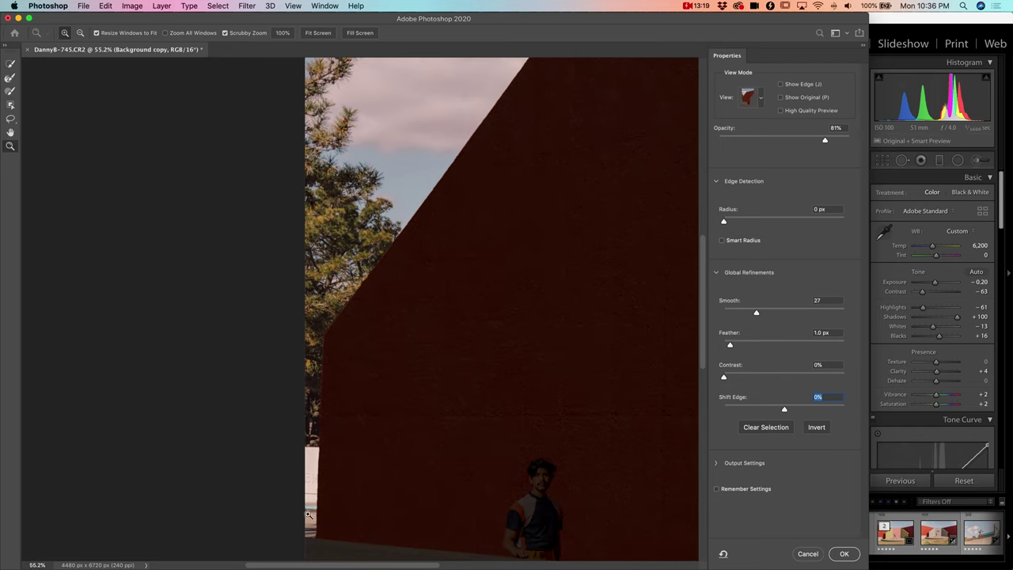
{"action": "scroll", "coordinate": [304, 517], "scroll_direction": "up", "scroll_amount": 5}
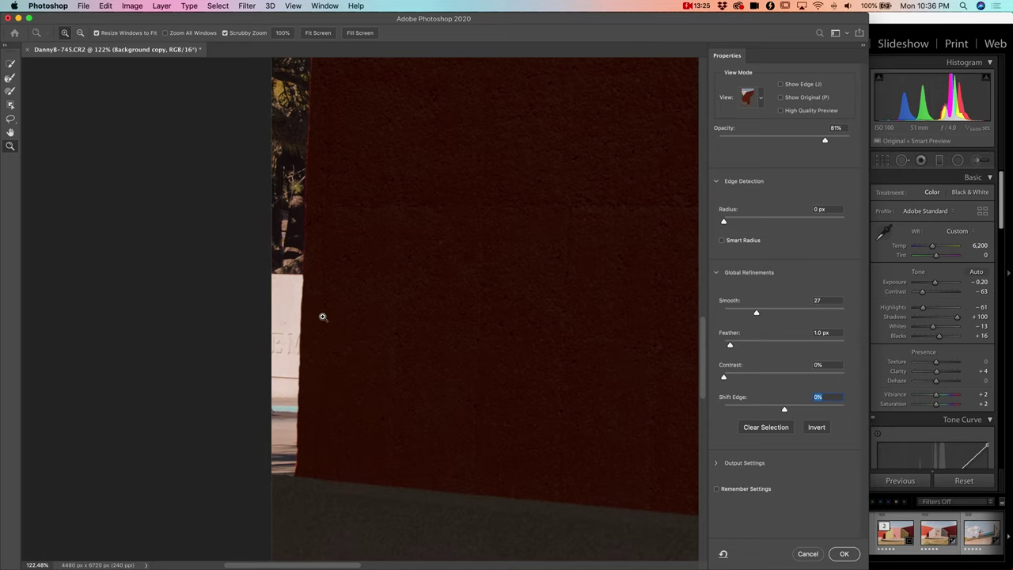
{"action": "left_click_drag", "start_coordinate": [322, 317], "coordinate": [314, 387]}
{"action": "left_click_drag", "start_coordinate": [359, 416], "coordinate": [361, 412]}
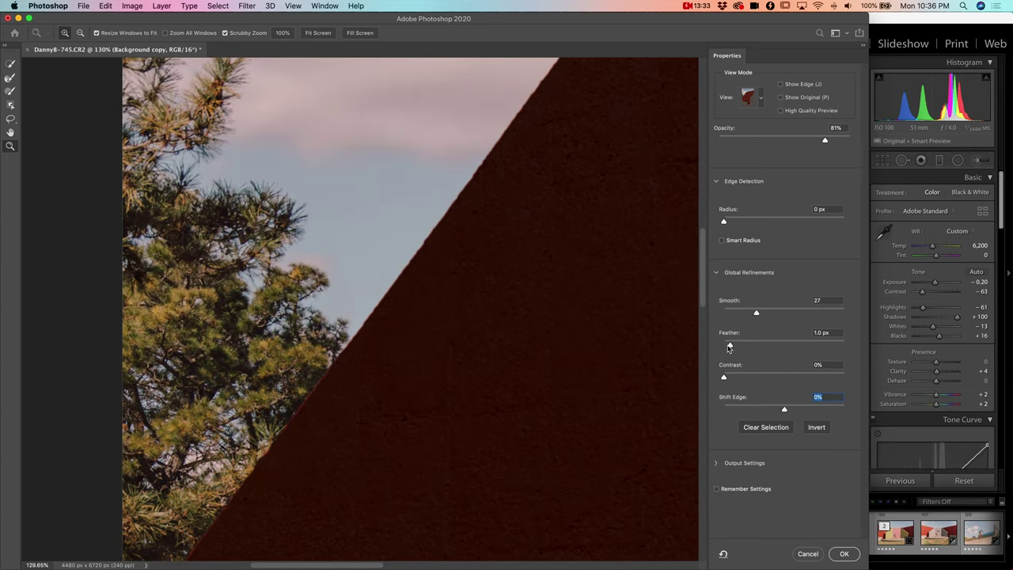
{"action": "left_click_drag", "start_coordinate": [529, 346], "coordinate": [530, 346]}
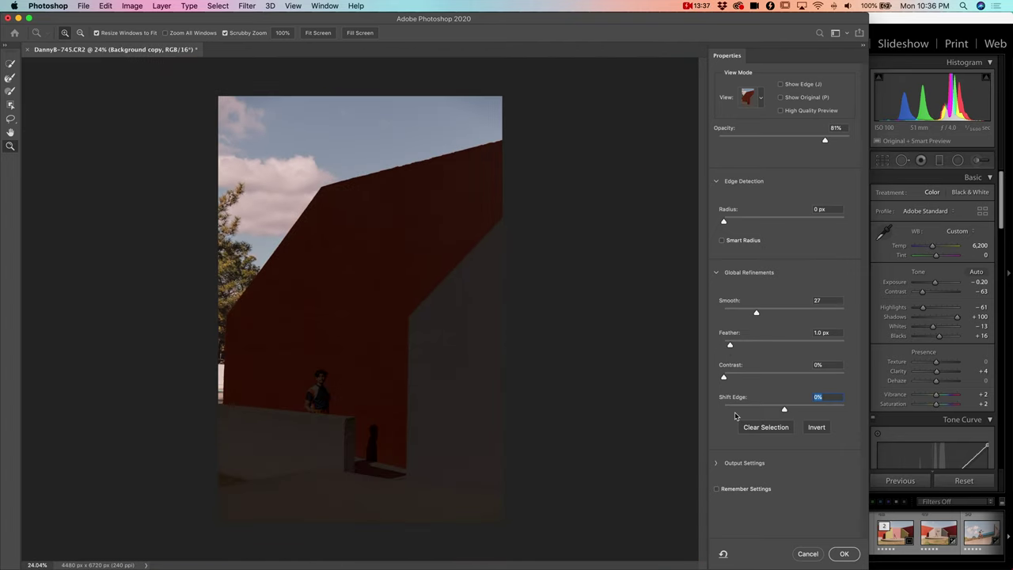
Set Smooth to 28 and apply the refined edge with the output going to Selection
{"action": "left_click", "coordinate": [715, 464]}
{"action": "scroll", "coordinate": [819, 449], "scroll_direction": "down", "scroll_amount": 1}
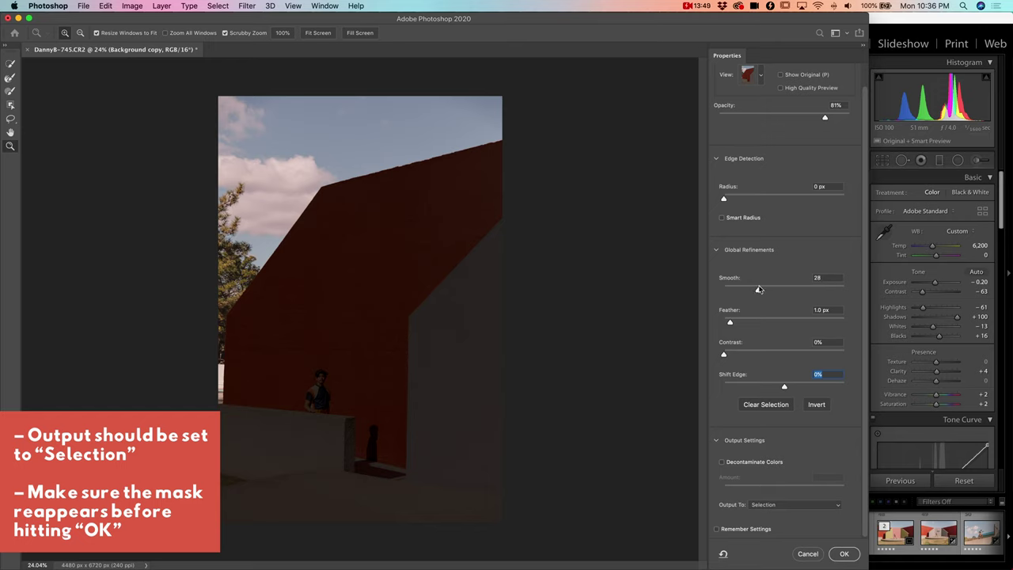
{"action": "left_click", "coordinate": [758, 290]}
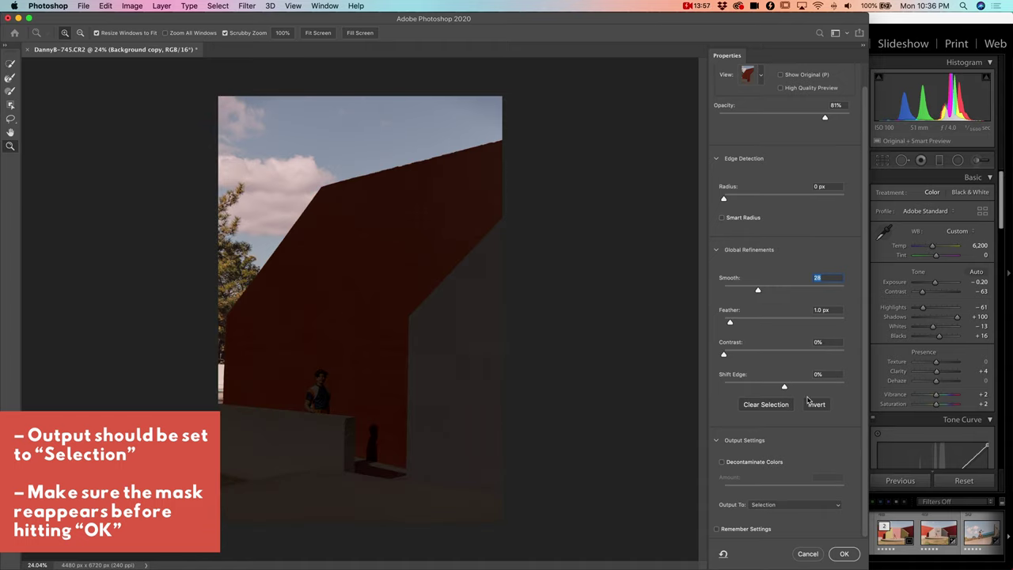
{"action": "left_click", "coordinate": [844, 554]}
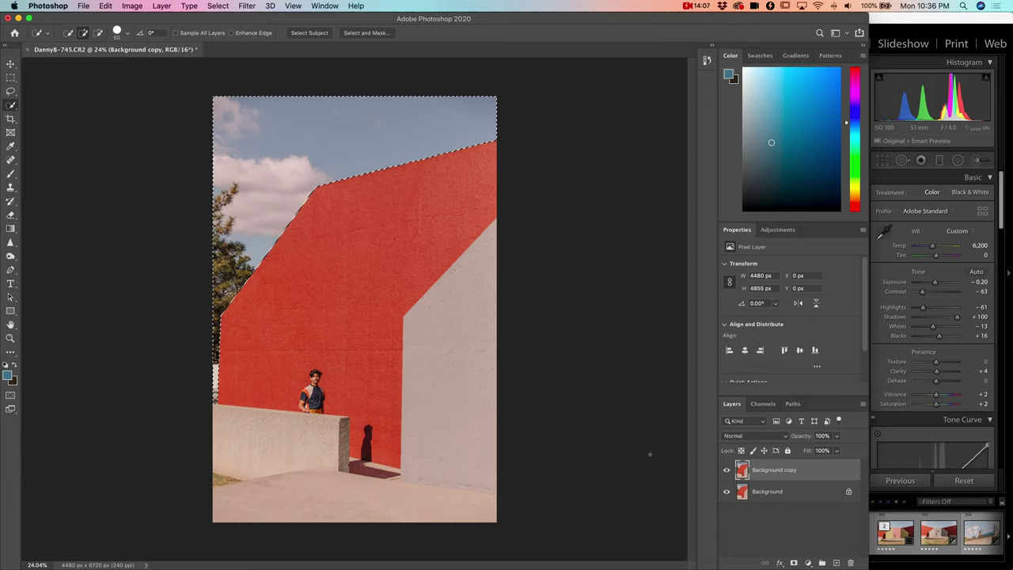
Copy the selected sky and trees and paste them onto a new layer
{"action": "key", "text": "super+c"}
{"action": "key", "text": "super+c"}
{"action": "key", "text": "super+v"}
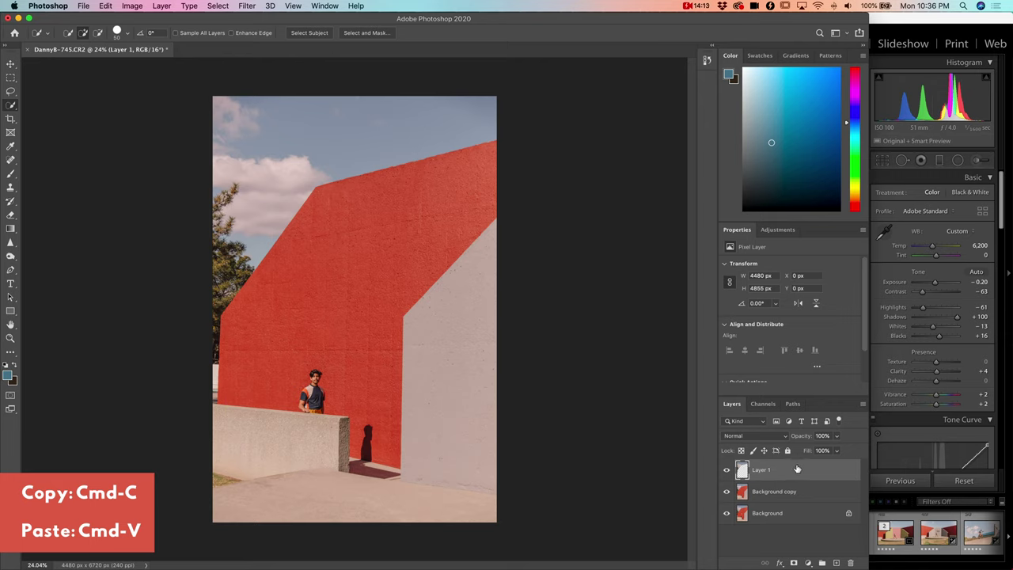
Load the pasted sky and tree layer's pixels as a selection
{"action": "right_click", "coordinate": [751, 471]}
{"action": "key", "text": "Escape"}
{"action": "right_click", "coordinate": [741, 473]}
{"action": "left_click", "coordinate": [768, 376]}
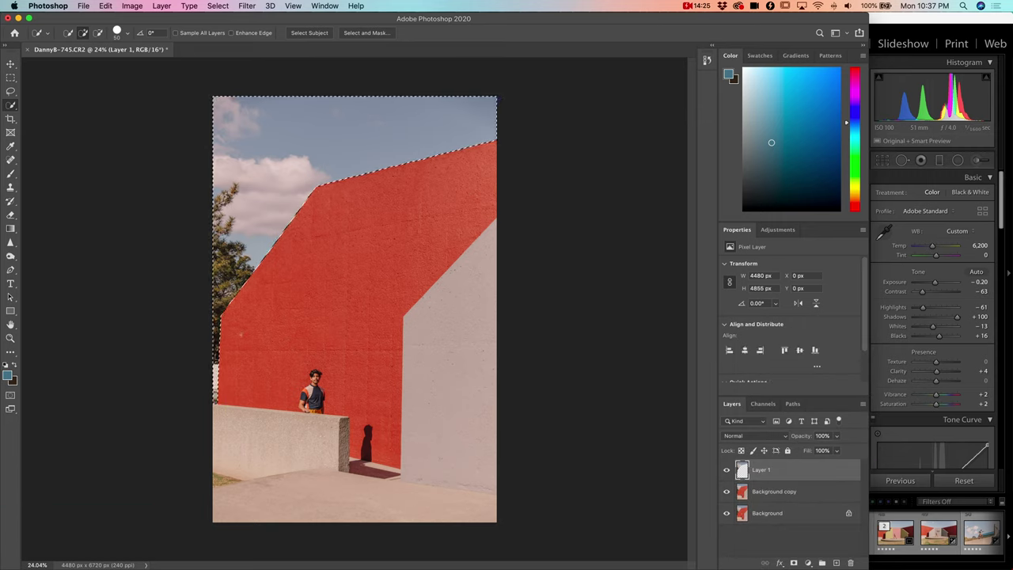
Cover the tall upper pine branches with sampled cloud using the Clone Stamp inside the selection
{"action": "scroll", "coordinate": [354, 320], "scroll_direction": "up", "scroll_amount": 5}
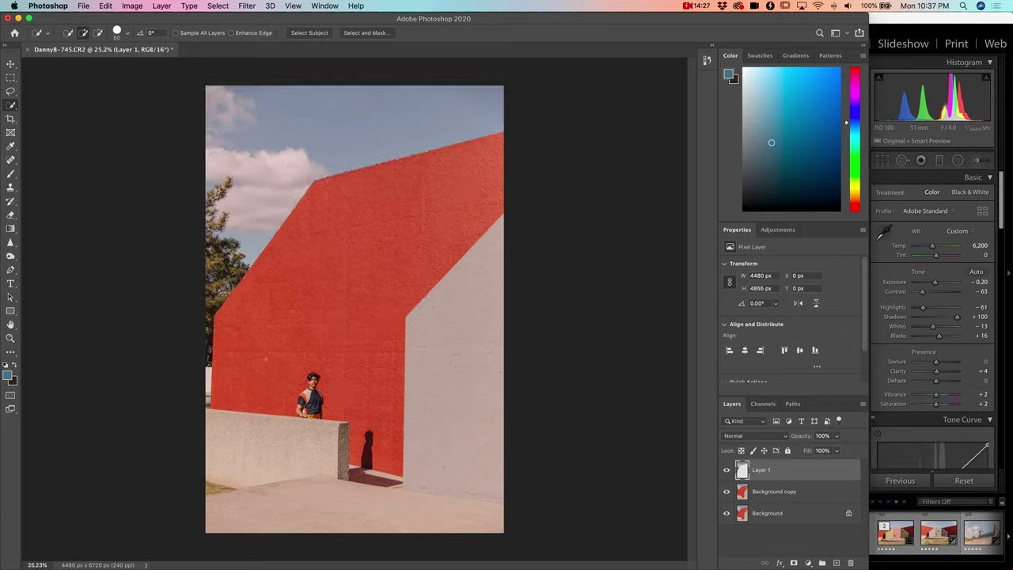
{"action": "scroll", "coordinate": [265, 359], "scroll_direction": "down", "scroll_amount": 2}
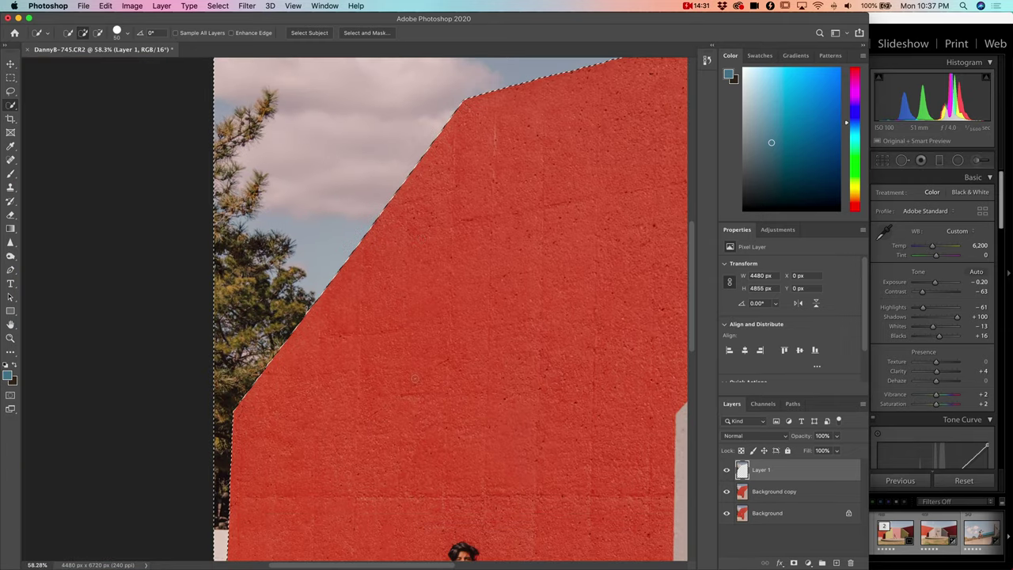
{"action": "scroll", "coordinate": [414, 379], "scroll_direction": "down", "scroll_amount": 1}
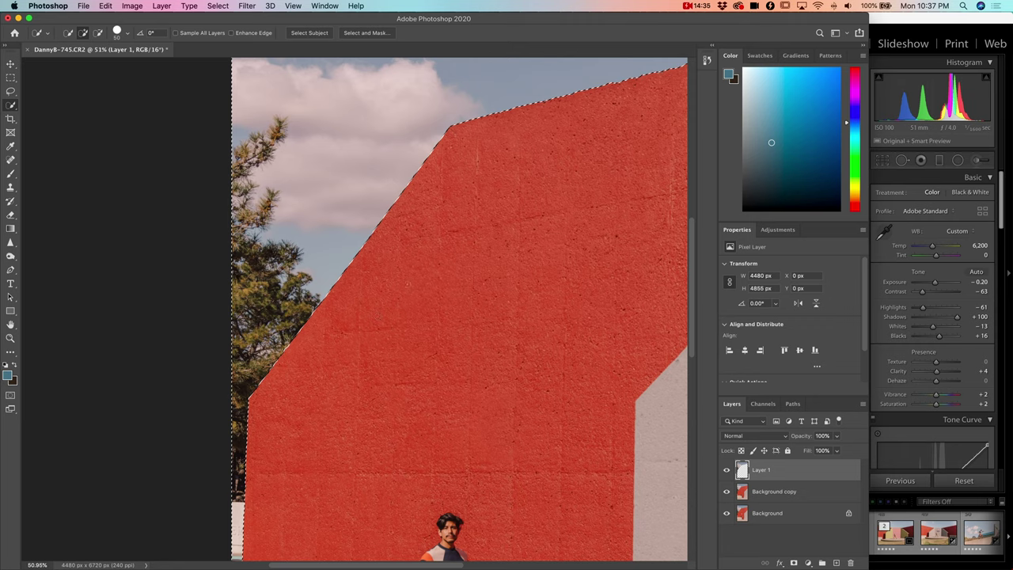
{"action": "key", "text": "s"}
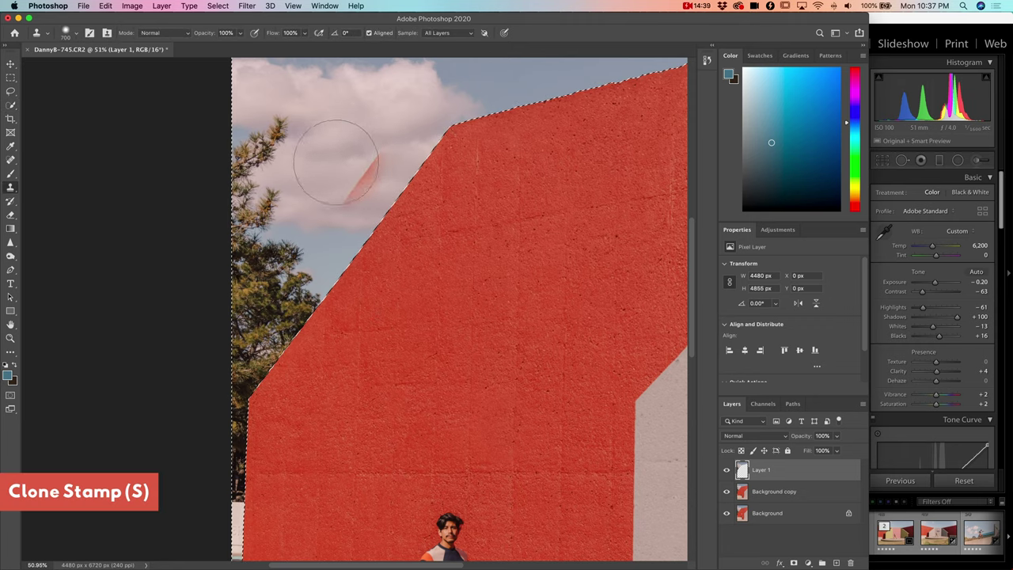
{"action": "key", "text": "alt"}
{"action": "left_click", "coordinate": [337, 165], "text": "alt"}
{"action": "mouse_move", "coordinate": [294, 147]}
{"action": "left_mouse_down"}
{"action": "mouse_move", "coordinate": [249, 156]}
{"action": "mouse_move", "coordinate": [355, 144]}
{"action": "mouse_move", "coordinate": [370, 130]}
{"action": "mouse_move", "coordinate": [261, 215]}
{"action": "left_mouse_up"}
{"action": "left_click", "coordinate": [355, 135], "text": "alt"}
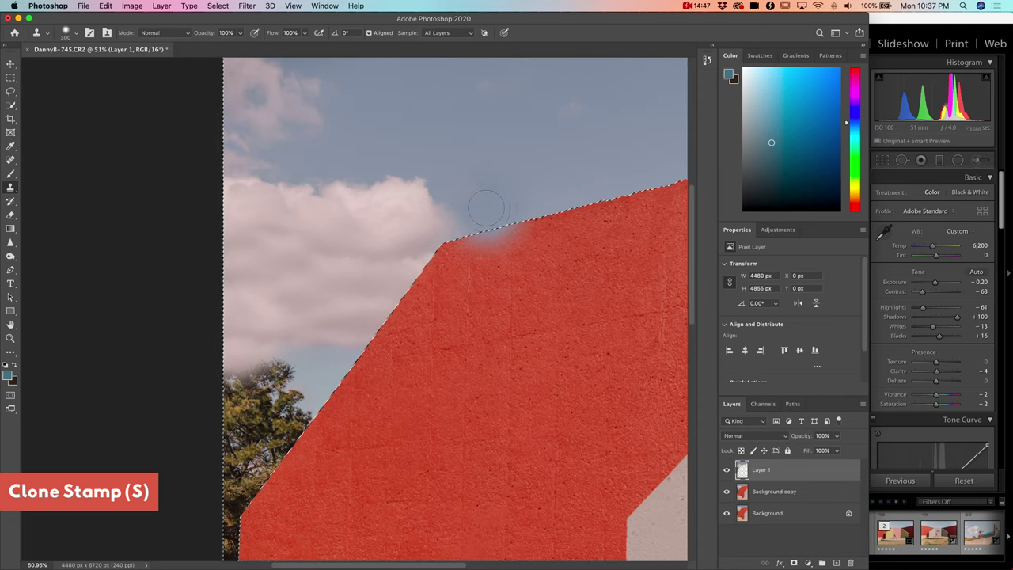
Clone sky over the treetop beneath the cloud, undoing the misplaced strokes and finishing with a 400 px brush
{"action": "left_click_drag", "start_coordinate": [267, 357], "coordinate": [224, 374]}
{"action": "left_click_drag", "start_coordinate": [306, 341], "coordinate": [331, 339]}
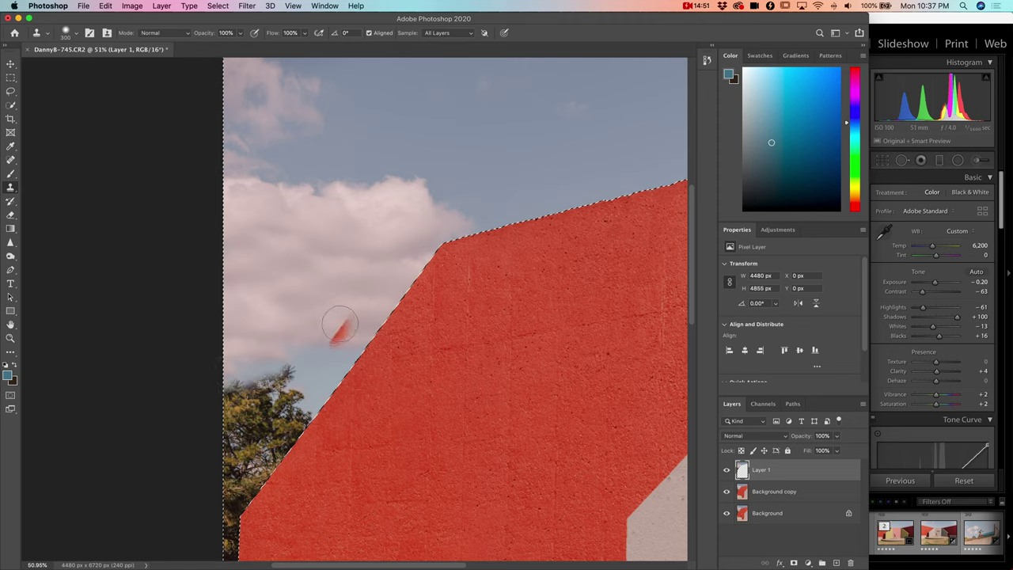
{"action": "key", "text": "bracketright"}
{"action": "key", "text": "bracketright"}
{"action": "key", "text": "super+z"}
{"action": "key", "text": "super+z"}
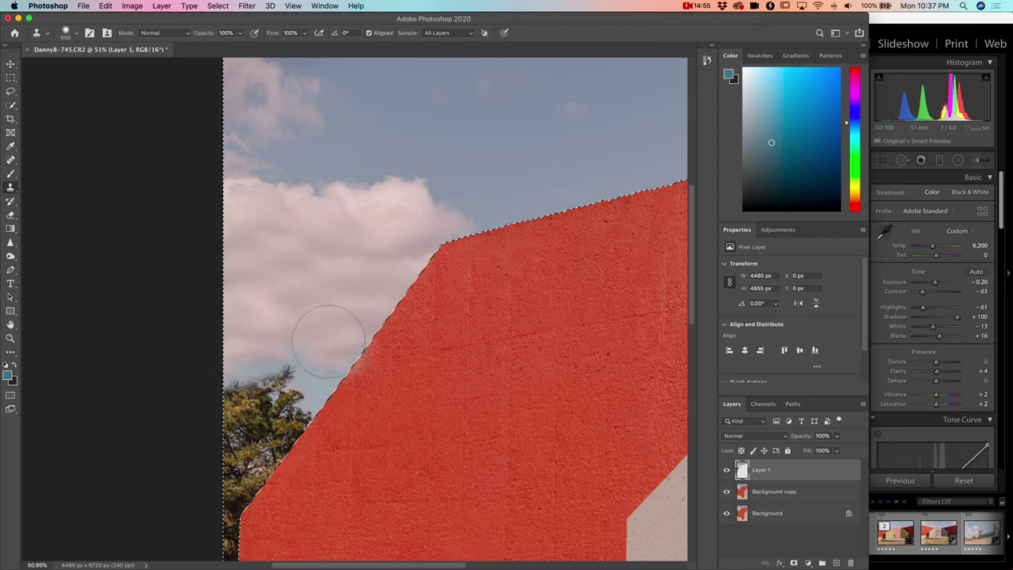
{"action": "key", "text": "bracketleft"}
{"action": "mouse_move", "coordinate": [321, 356]}
{"action": "left_mouse_down"}
{"action": "mouse_move", "coordinate": [269, 392]}
{"action": "mouse_move", "coordinate": [277, 395]}
{"action": "left_mouse_up"}
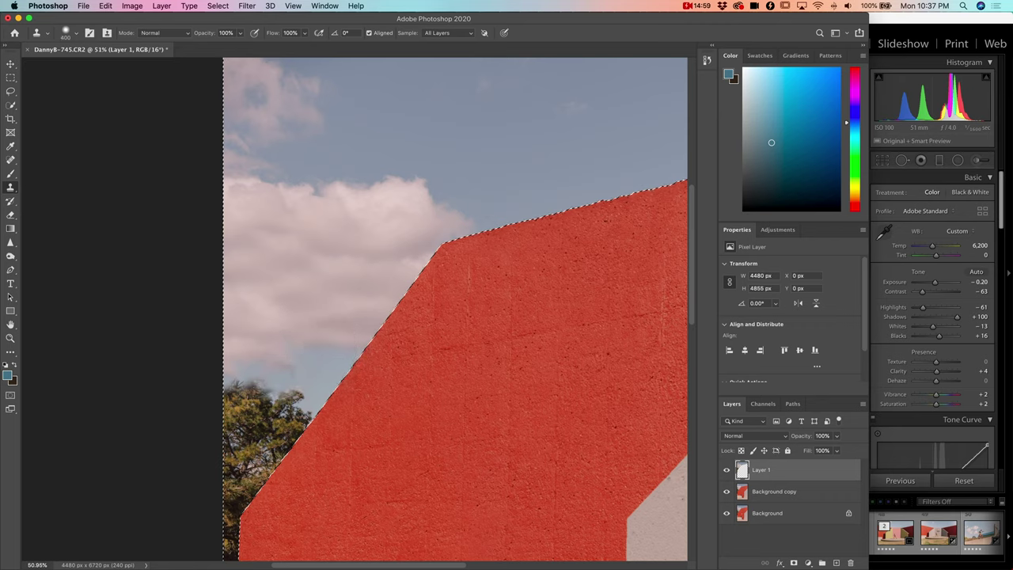
Reduce the Clone Stamp brush to 250 px and undo the trial dab beside the wall's sloping edge
{"action": "key", "text": "bracketleft"}
{"action": "key", "text": "bracketleft"}
{"action": "key", "text": "bracketleft"}
{"action": "key", "text": "bracketleft"}
{"action": "left_click", "coordinate": [317, 359]}
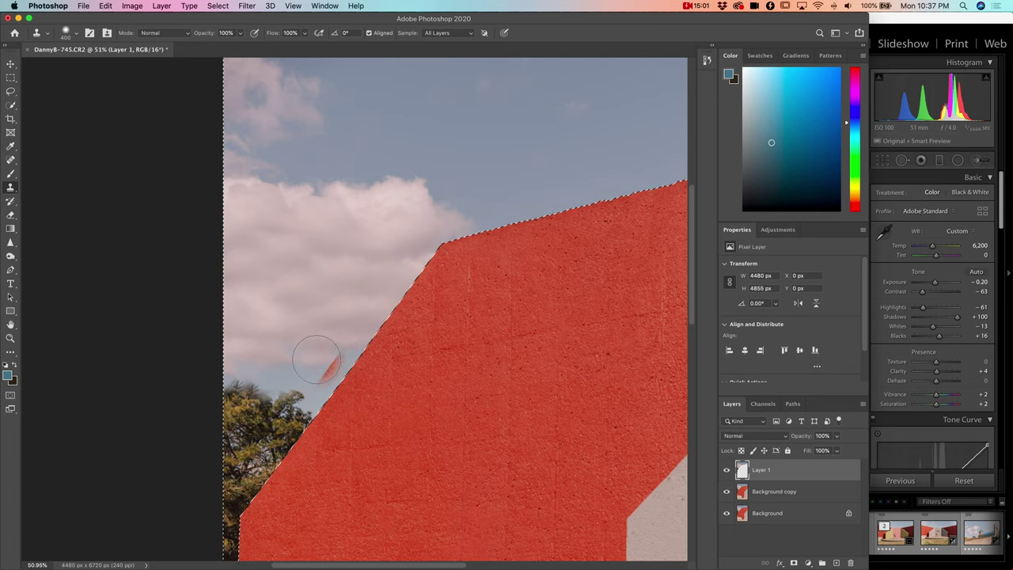
{"action": "key", "text": "super+z"}
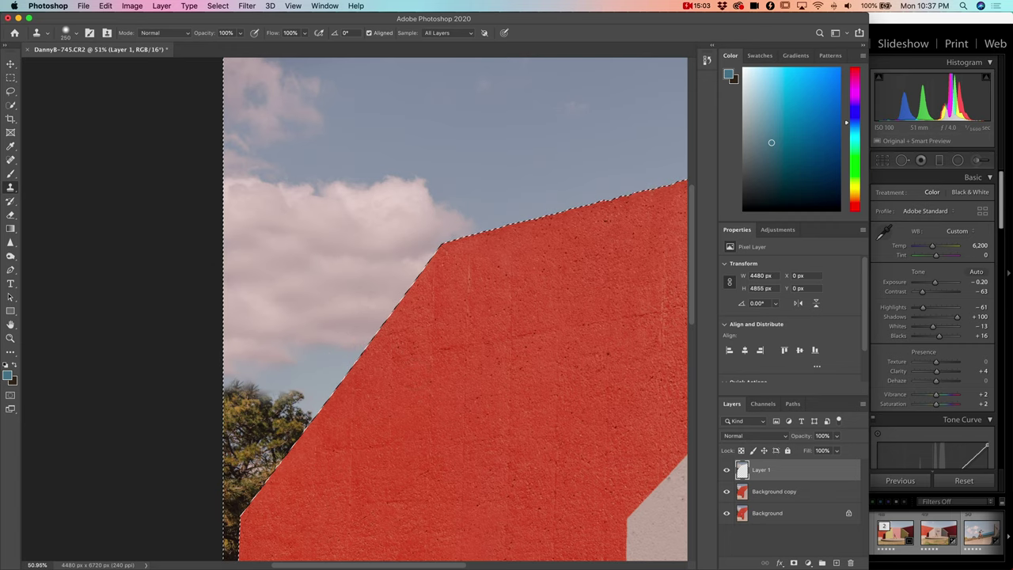
Lower the hardness of the Clone Stamp brush for softer blending
{"action": "scroll", "coordinate": [368, 355], "scroll_direction": "up", "scroll_amount": 3}
{"action": "left_click", "coordinate": [70, 33]}
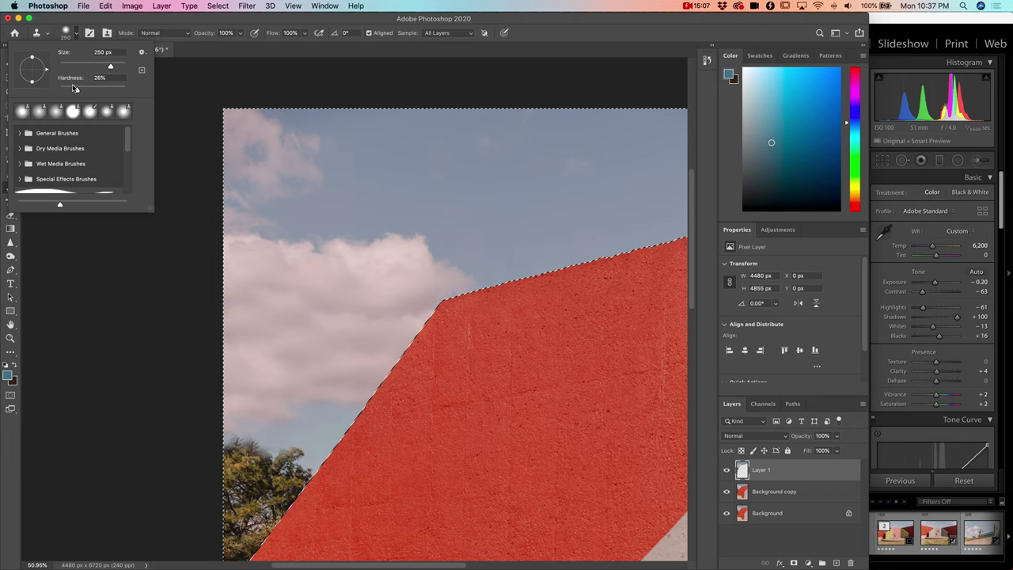
{"action": "left_click", "coordinate": [68, 90]}
{"action": "key", "text": "Return"}
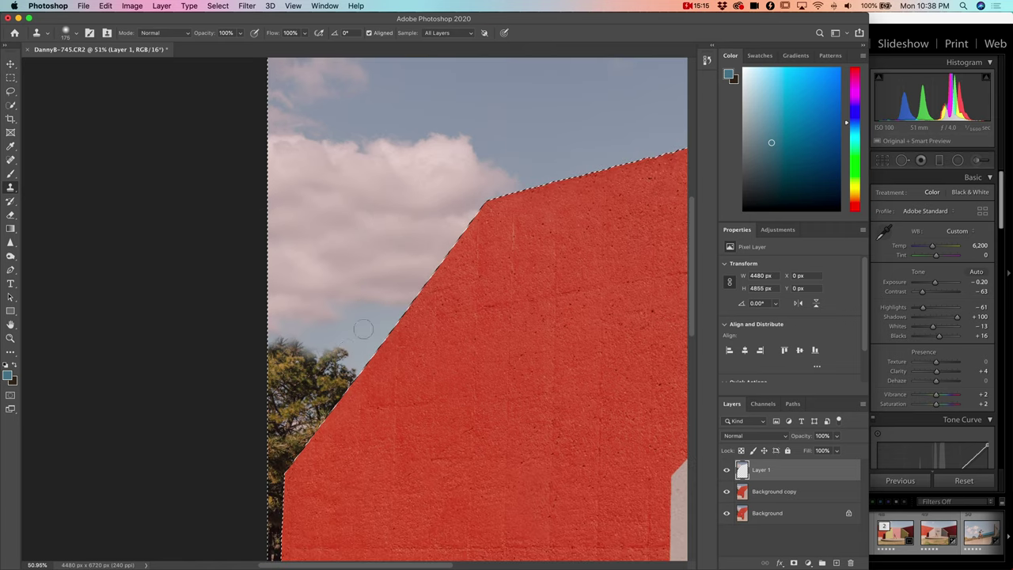
Clone blue sky over the branches along the wall's slope with a 300 px brush, undoing the stroke that spills red
{"action": "key", "text": "bracketright"}
{"action": "key", "text": "bracketright"}
{"action": "key", "text": "bracketright"}
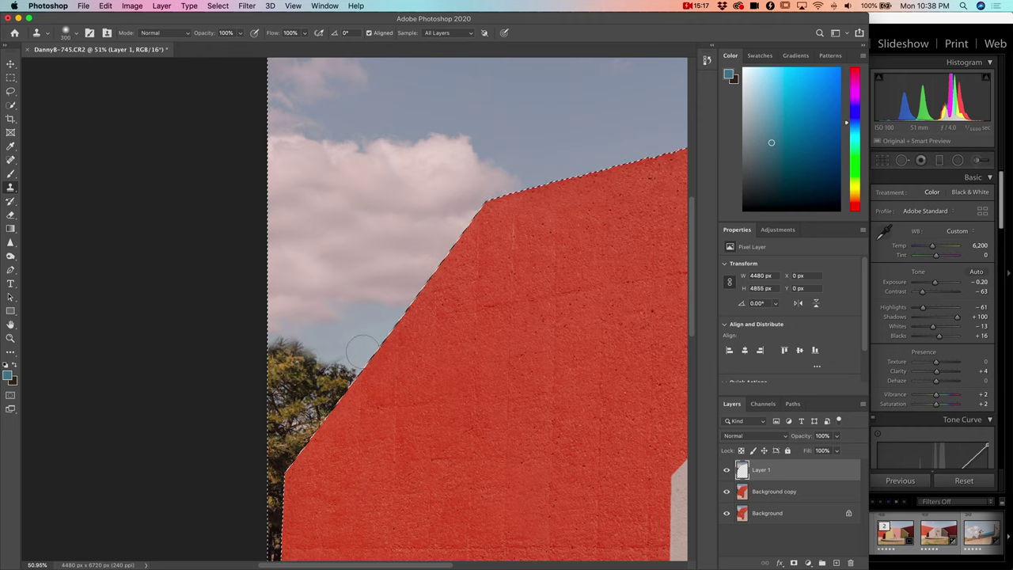
{"action": "left_click", "coordinate": [361, 336], "text": "alt"}
{"action": "left_click_drag", "start_coordinate": [338, 383], "coordinate": [348, 367]}
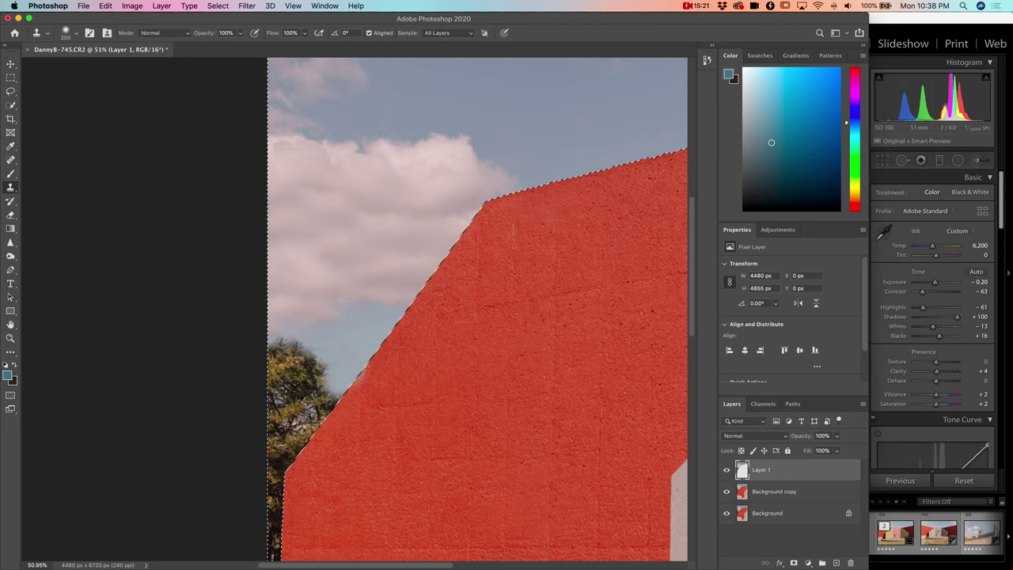
{"action": "left_click_drag", "start_coordinate": [341, 373], "coordinate": [334, 388]}
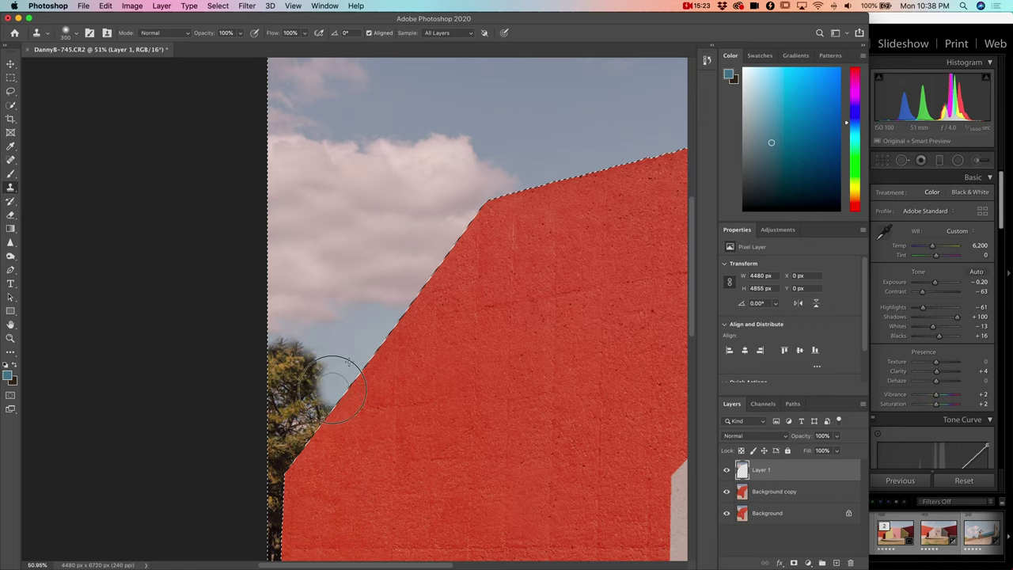
{"action": "left_click", "coordinate": [346, 346], "text": "alt"}
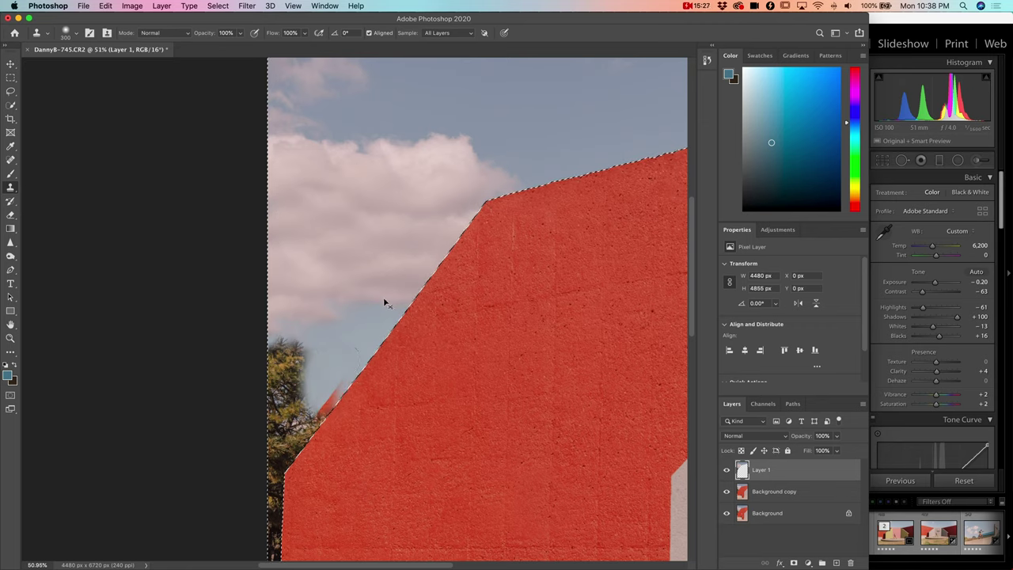
{"action": "key", "text": "super+z"}
Clone blue sky over the top of the remaining tree with a 250 px brush
{"action": "key", "text": "bracketleft"}
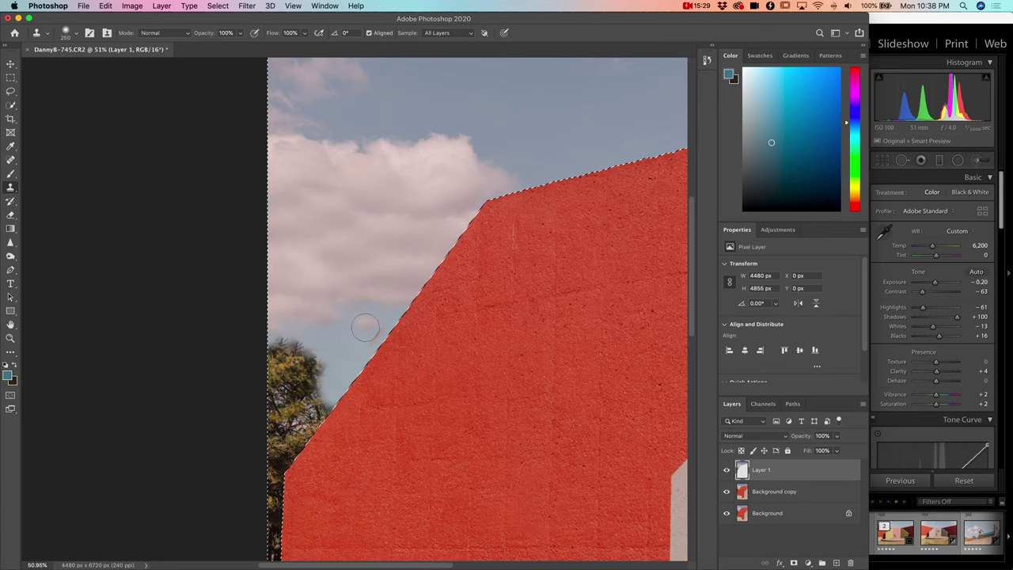
{"action": "left_click", "coordinate": [355, 369], "text": "alt"}
{"action": "left_click", "coordinate": [359, 359]}
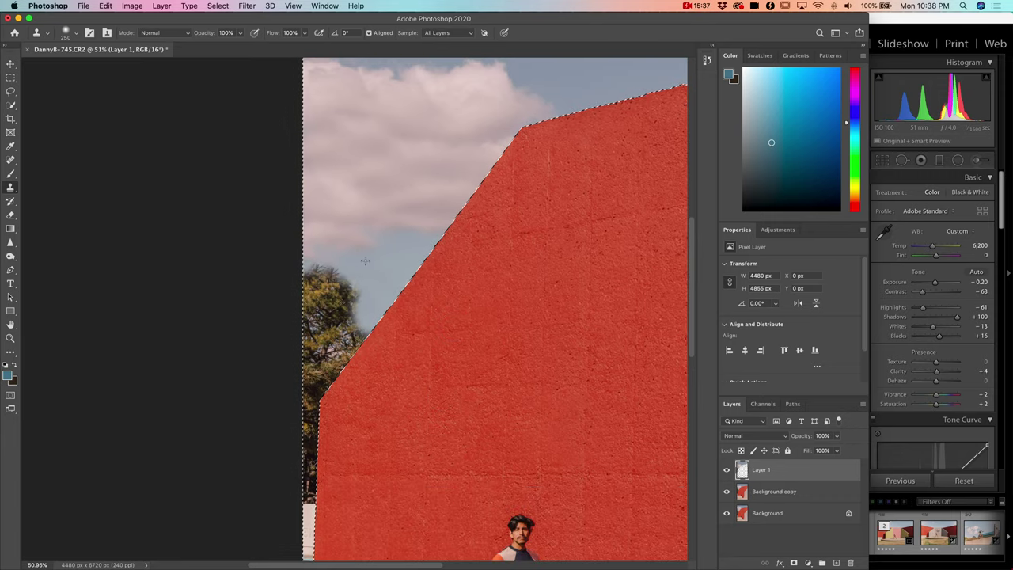
{"action": "mouse_move", "coordinate": [398, 269]}
{"action": "left_mouse_down"}
{"action": "mouse_move", "coordinate": [370, 267]}
{"action": "mouse_move", "coordinate": [347, 286]}
{"action": "mouse_move", "coordinate": [354, 272]}
{"action": "mouse_move", "coordinate": [350, 290]}
{"action": "mouse_move", "coordinate": [318, 290]}
{"action": "mouse_move", "coordinate": [384, 285]}
{"action": "left_mouse_up"}
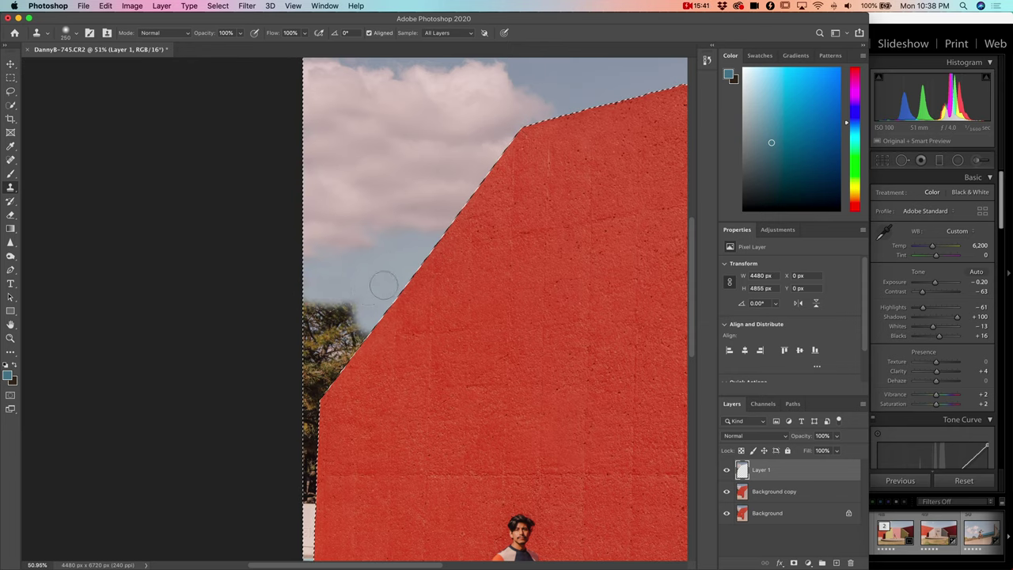
Sample the blue sky just above the remaining tree as the foreground color with the Eyedropper
{"action": "scroll", "coordinate": [438, 374], "scroll_direction": "up", "scroll_amount": 5}
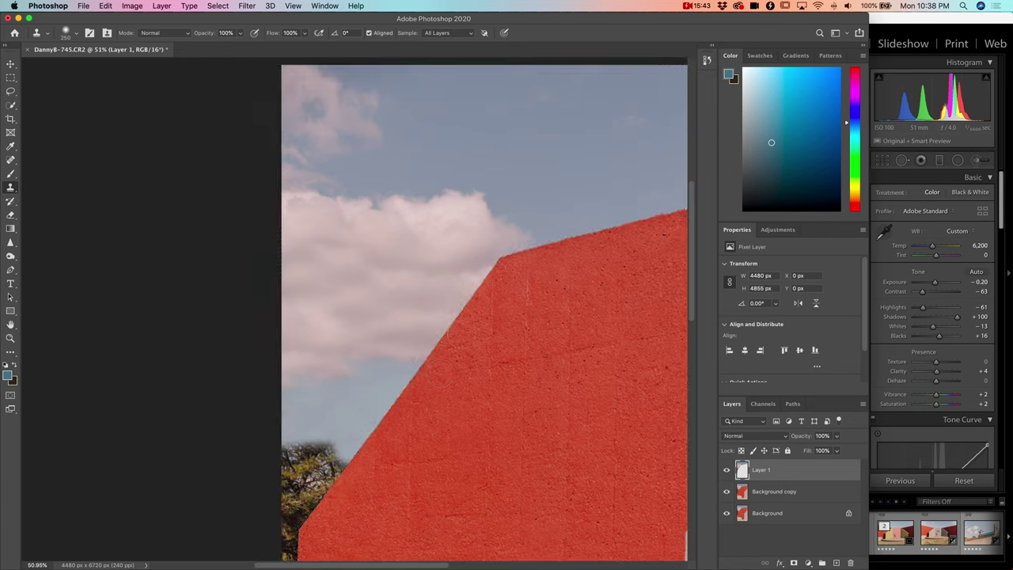
{"action": "scroll", "coordinate": [440, 373], "scroll_direction": "down", "scroll_amount": 3}
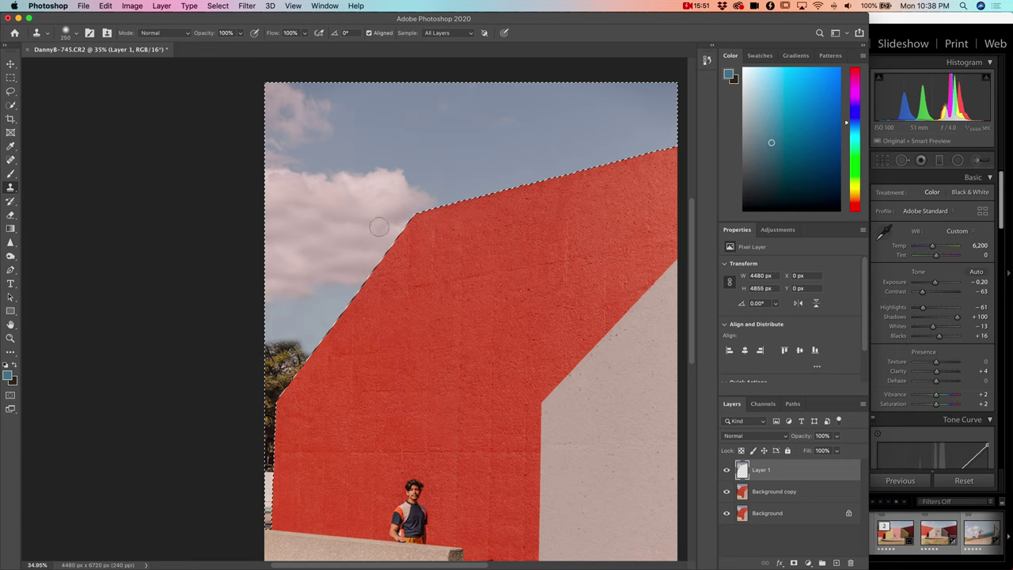
{"action": "scroll", "coordinate": [303, 319], "scroll_direction": "up", "scroll_amount": 3}
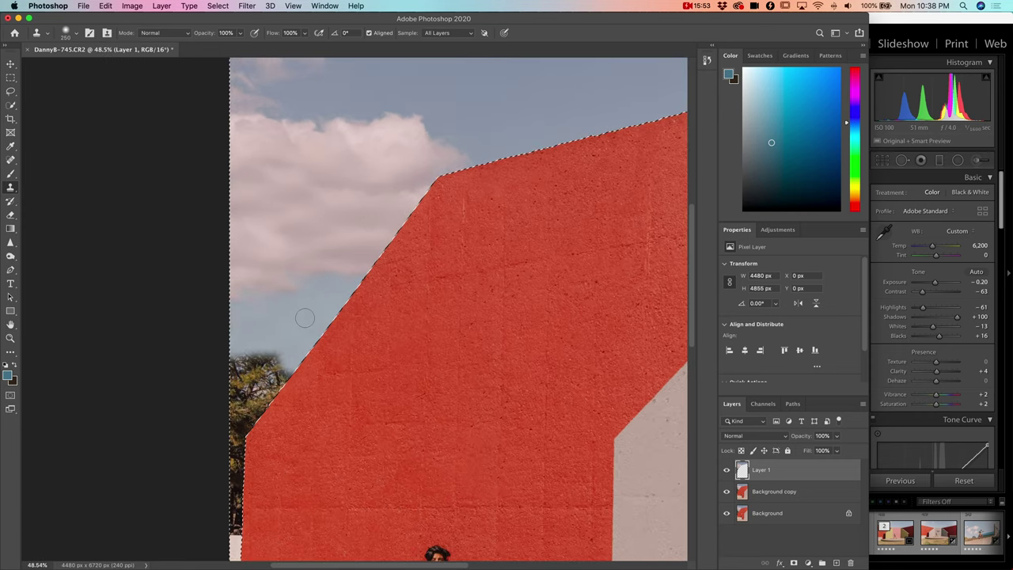
{"action": "key", "text": "i"}
{"action": "left_click", "coordinate": [282, 324]}
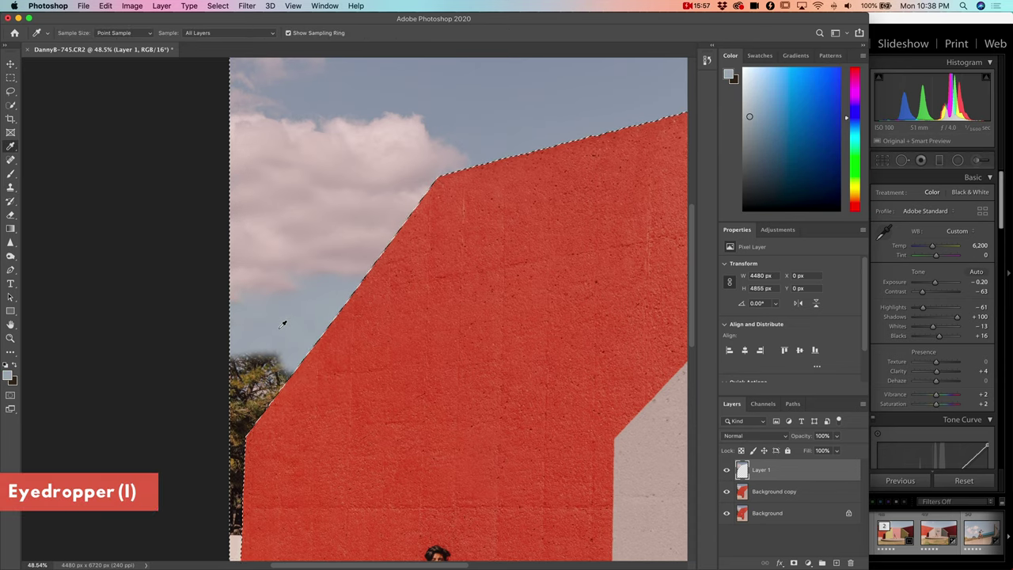
Paint the sampled blue over the remaining tree beside the wall using an 800 px Brush at 100% opacity
{"action": "scroll", "coordinate": [282, 324], "scroll_direction": "down", "scroll_amount": 3}
{"action": "key", "text": "b"}
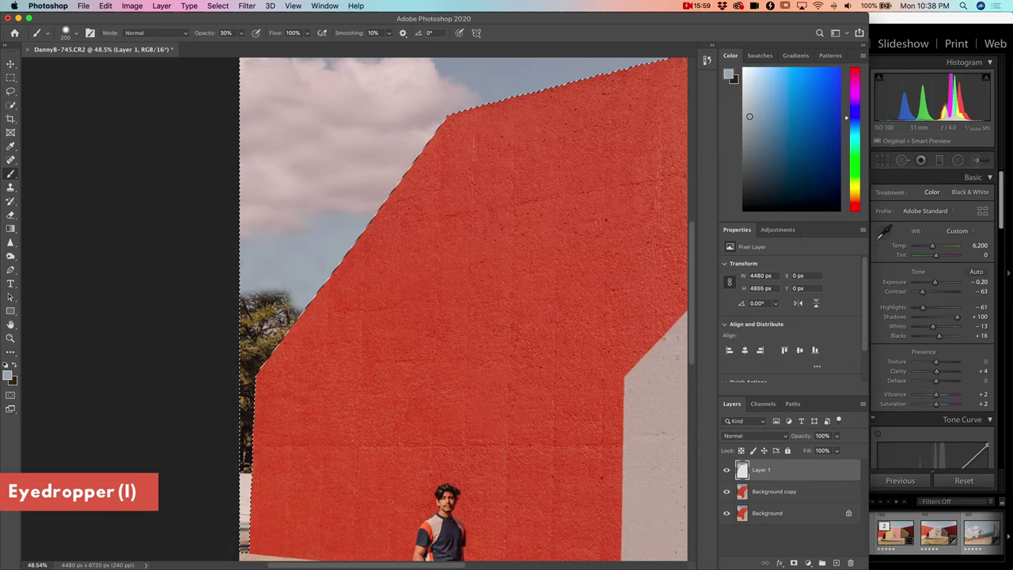
{"action": "left_click", "coordinate": [228, 32]}
{"action": "type", "text": "100"}
{"action": "key", "text": "Return"}
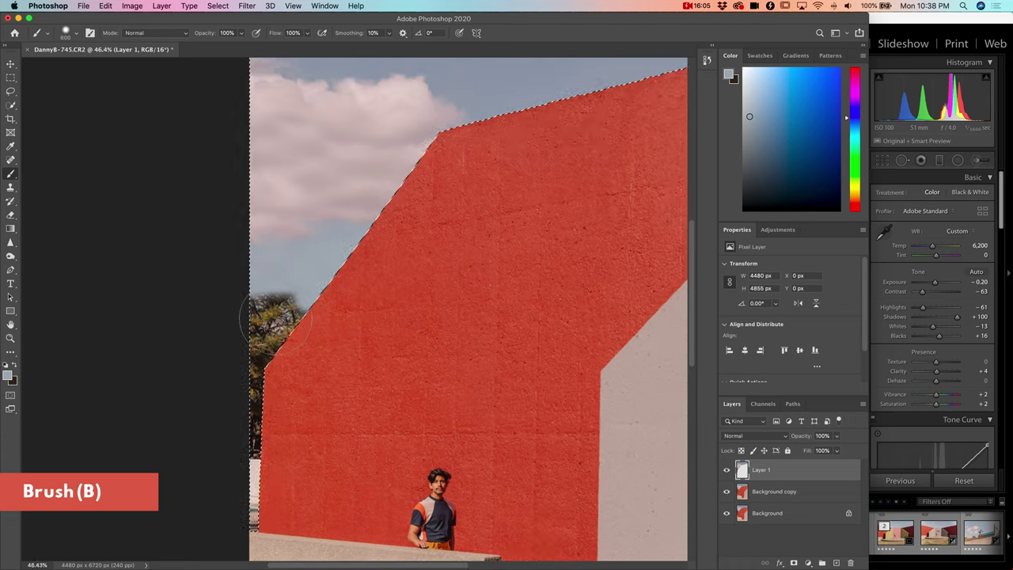
{"action": "scroll", "coordinate": [273, 321], "scroll_direction": "down", "scroll_amount": 3}
{"action": "key", "text": "bracketright"}
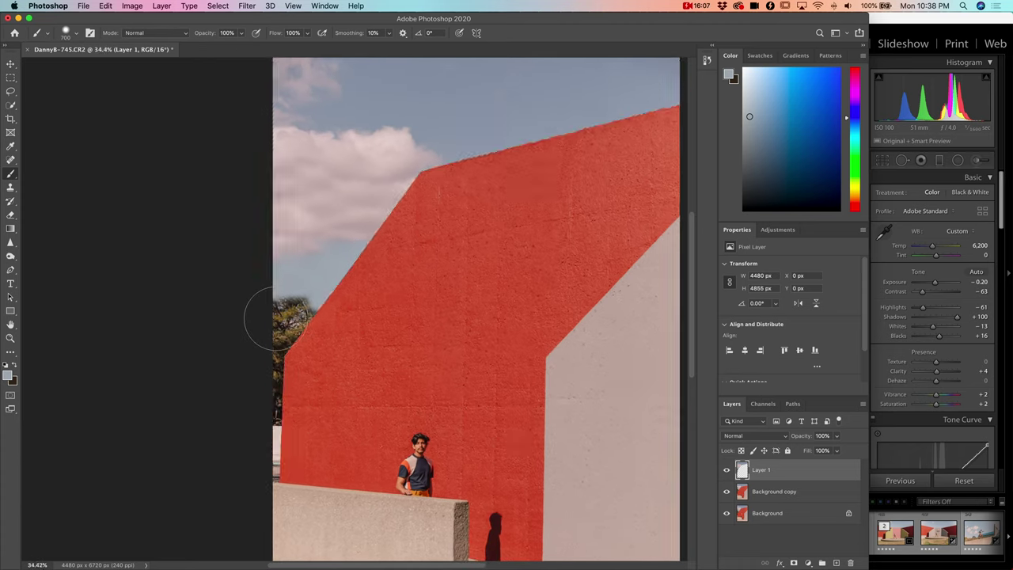
{"action": "scroll", "coordinate": [279, 334], "scroll_direction": "right", "scroll_amount": 5}
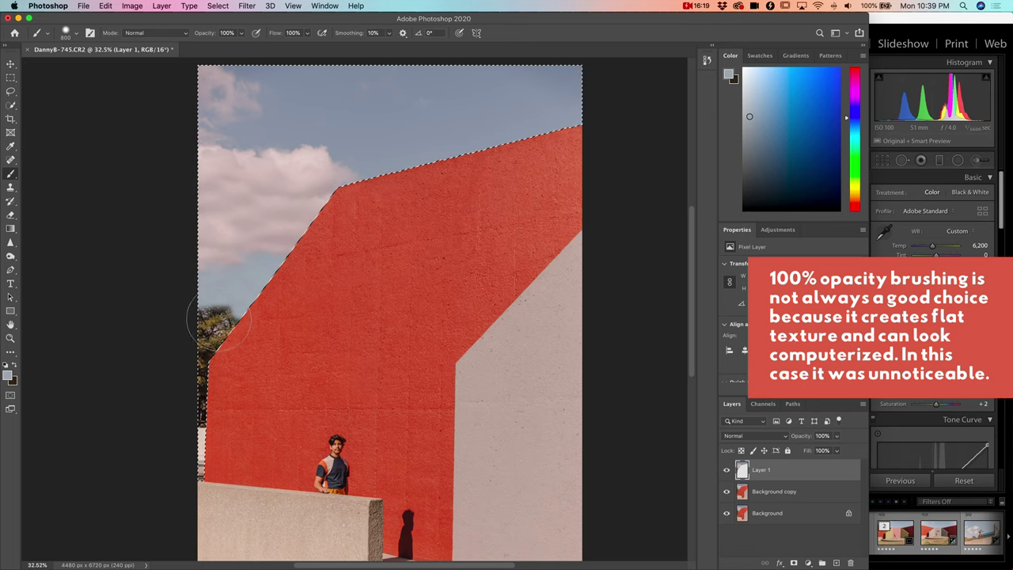
{"action": "mouse_move", "coordinate": [203, 383]}
{"action": "left_mouse_down"}
{"action": "mouse_move", "coordinate": [195, 474]}
{"action": "mouse_move", "coordinate": [212, 323]}
{"action": "left_mouse_up"}
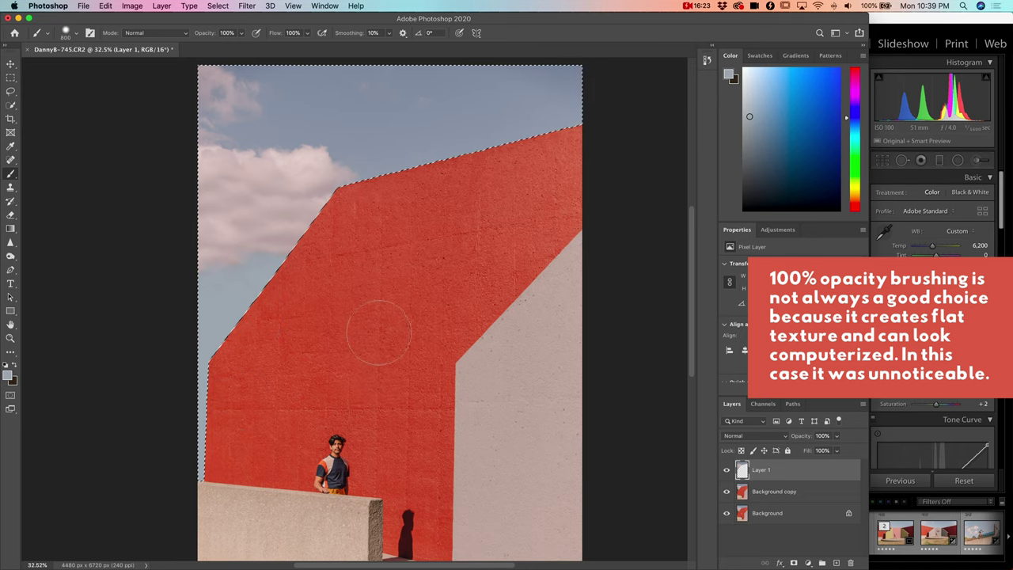
Deselect the sky area and check the wall's edge against the painted sky, toggling the selection for comparison
{"action": "key", "text": "super+d"}
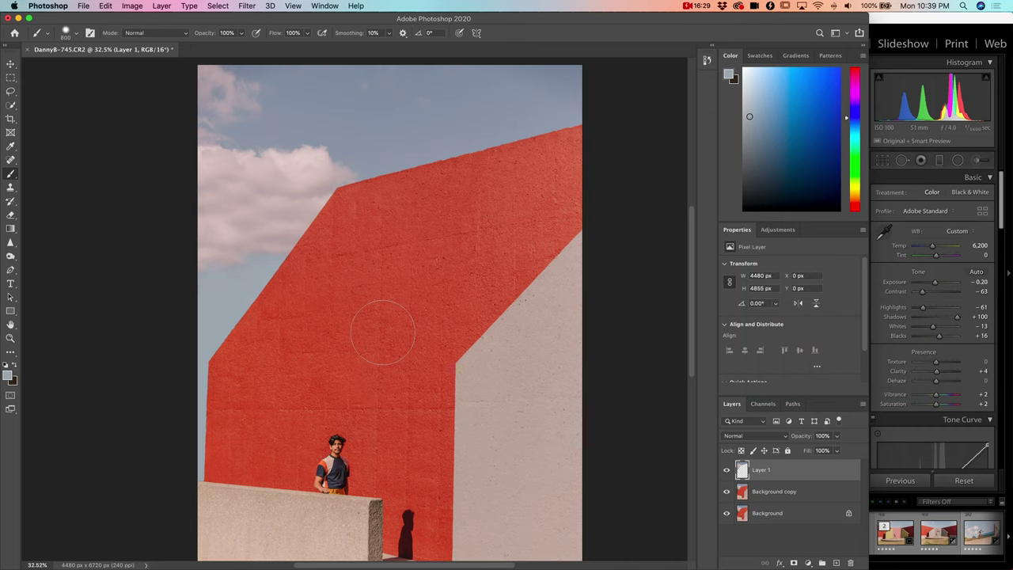
{"action": "key", "text": "super+shift+d"}
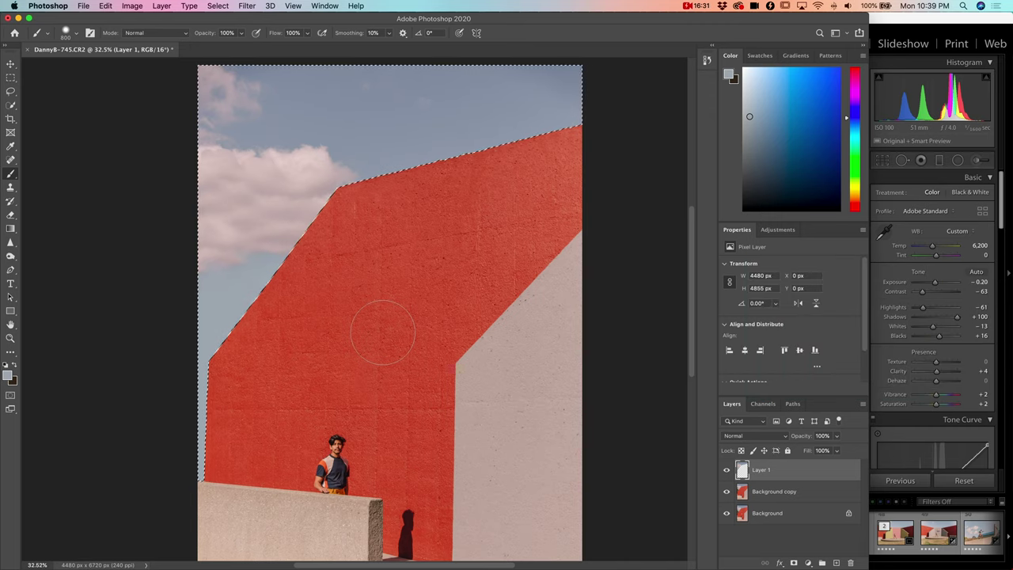
{"action": "scroll", "coordinate": [164, 407], "scroll_direction": "up", "scroll_amount": 5}
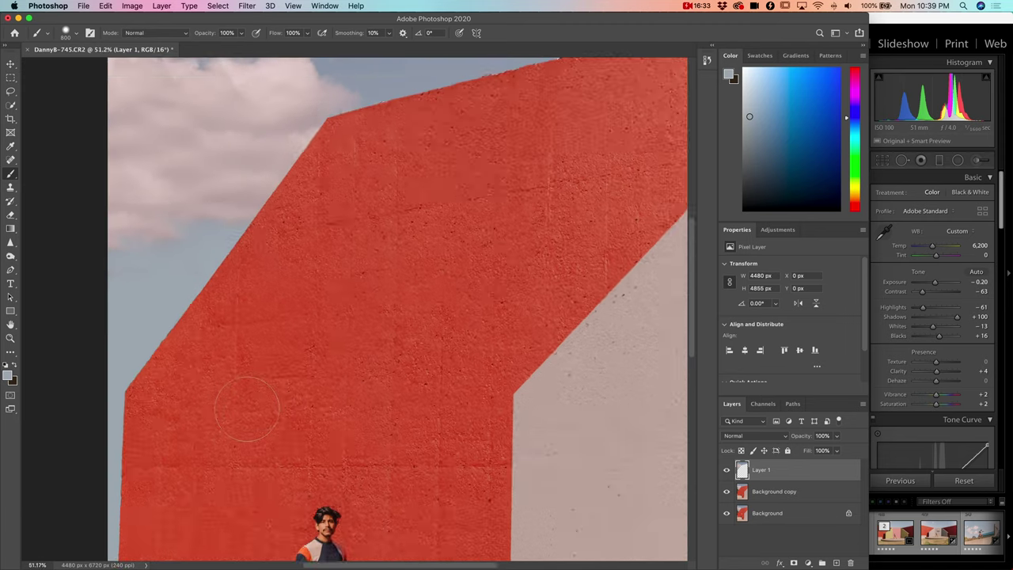
{"action": "scroll", "coordinate": [207, 419], "scroll_direction": "down", "scroll_amount": 3}
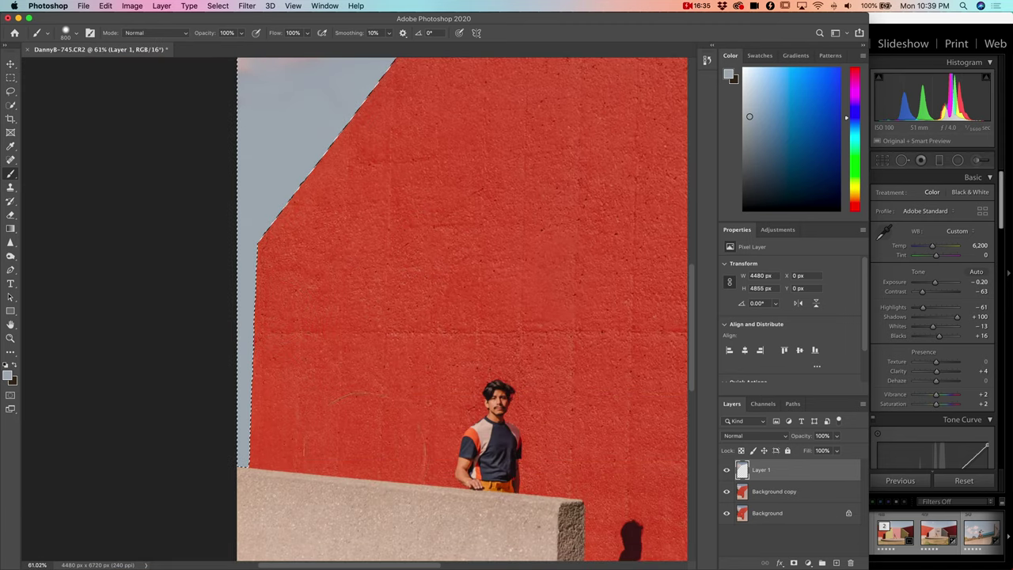
{"action": "scroll", "coordinate": [369, 436], "scroll_direction": "up", "scroll_amount": 10}
{"action": "scroll", "coordinate": [369, 451], "scroll_direction": "right", "scroll_amount": 5}
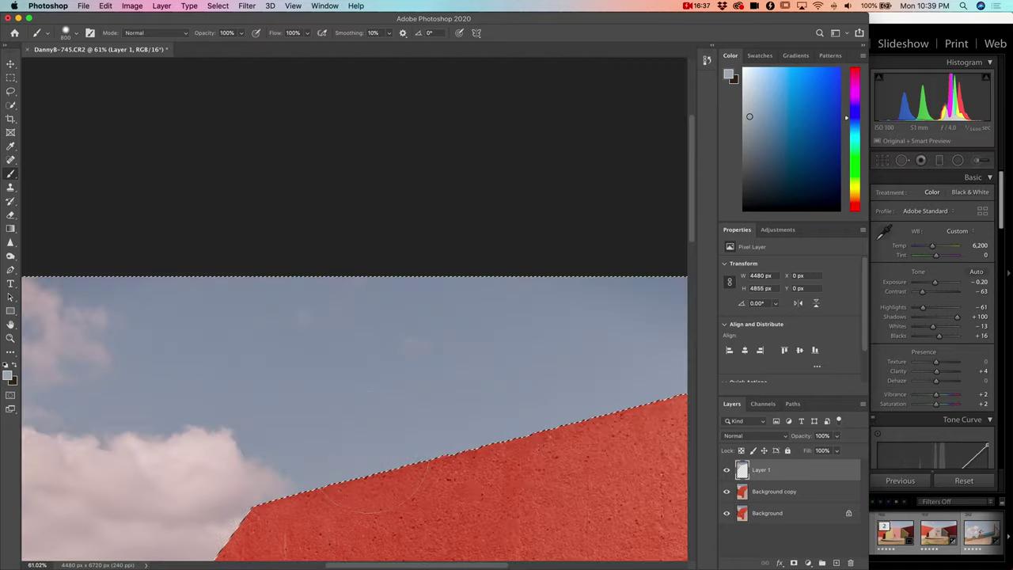
{"action": "key", "text": "ctrl+d"}
{"action": "scroll", "coordinate": [435, 360], "scroll_direction": "down", "scroll_amount": 1}
{"action": "scroll", "coordinate": [434, 359], "scroll_direction": "left", "scroll_amount": 2}
{"action": "scroll", "coordinate": [435, 360], "scroll_direction": "down", "scroll_amount": 7}
{"action": "scroll", "coordinate": [435, 360], "scroll_direction": "left", "scroll_amount": 3}
{"action": "key", "text": "ctrl+shift+d"}
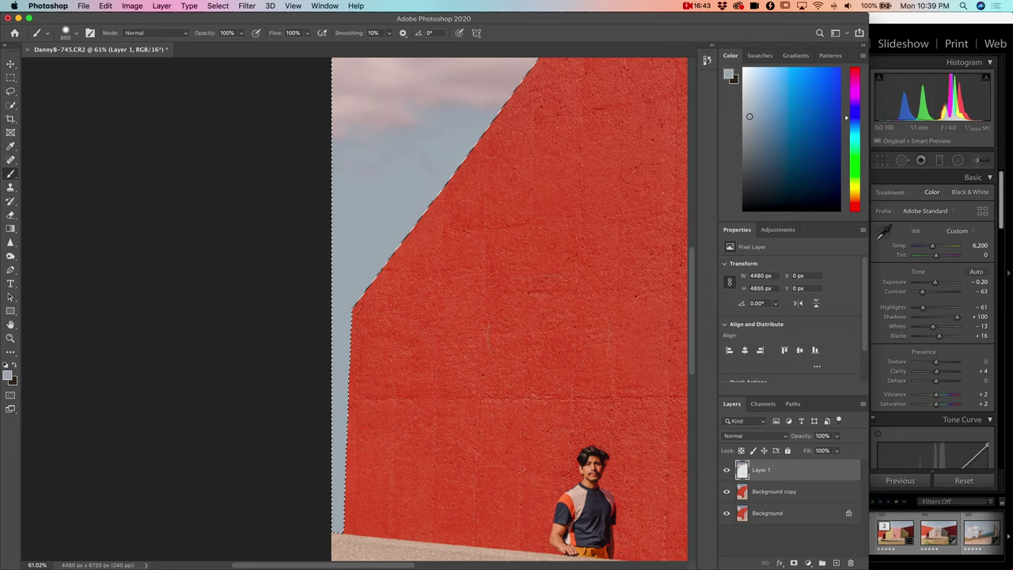
{"action": "scroll", "coordinate": [592, 332], "scroll_direction": "down", "scroll_amount": 5}
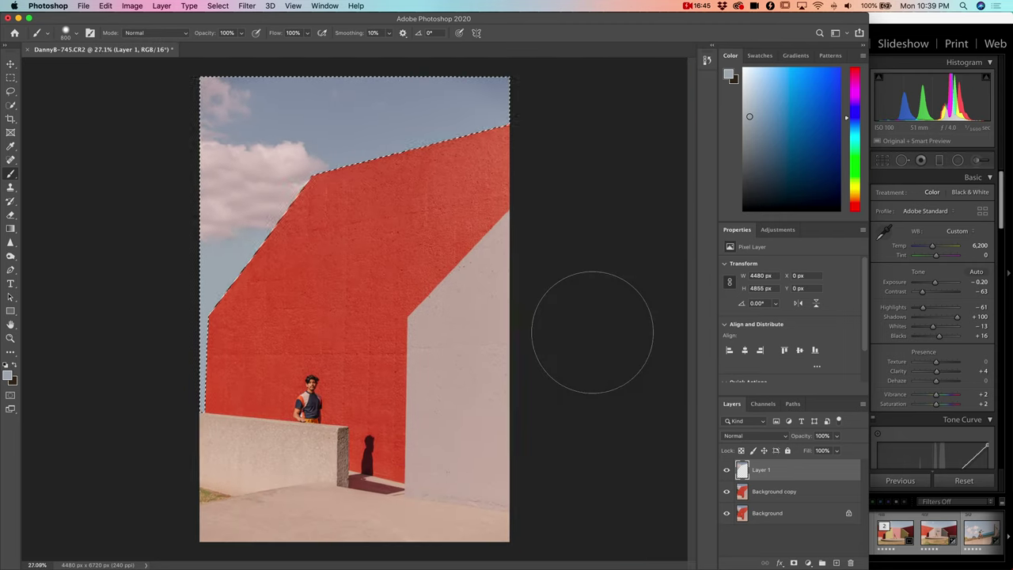
{"action": "key", "text": "bracketleft"}
{"action": "key", "text": "bracketleft"}
{"action": "key", "text": "bracketleft"}
{"action": "key", "text": "bracketleft"}
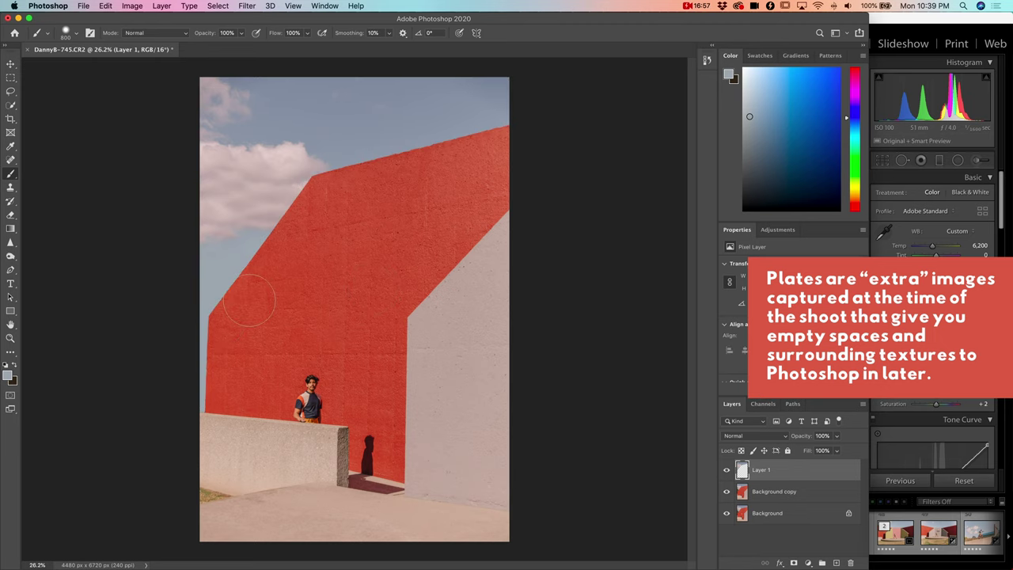
Clone away the dark fringe where the sky strip meets the concrete ledge, using a 10 px Clone Stamp brush
{"action": "scroll", "coordinate": [250, 305], "scroll_direction": "up", "scroll_amount": 3}
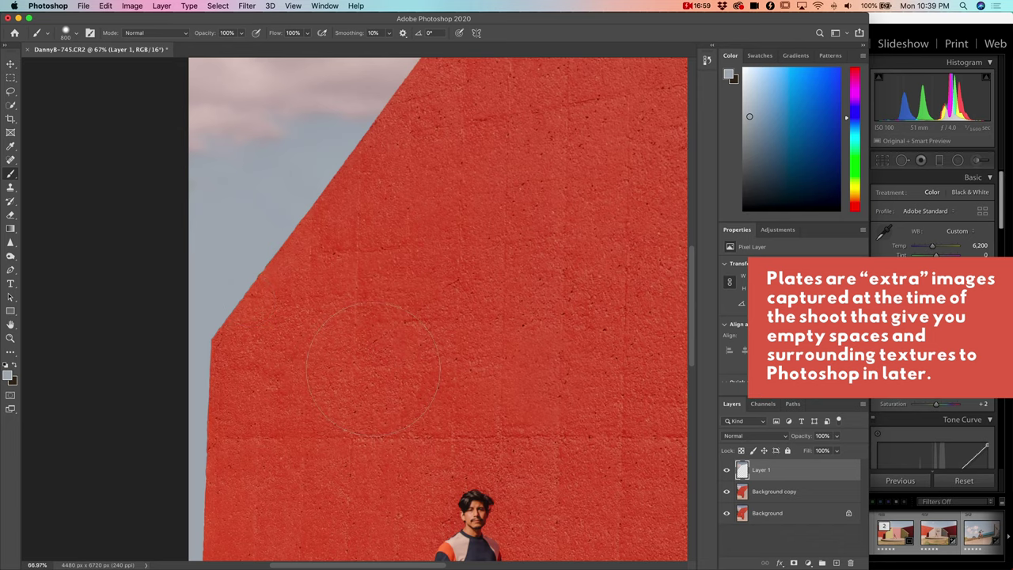
{"action": "scroll", "coordinate": [373, 371], "scroll_direction": "down", "scroll_amount": 5}
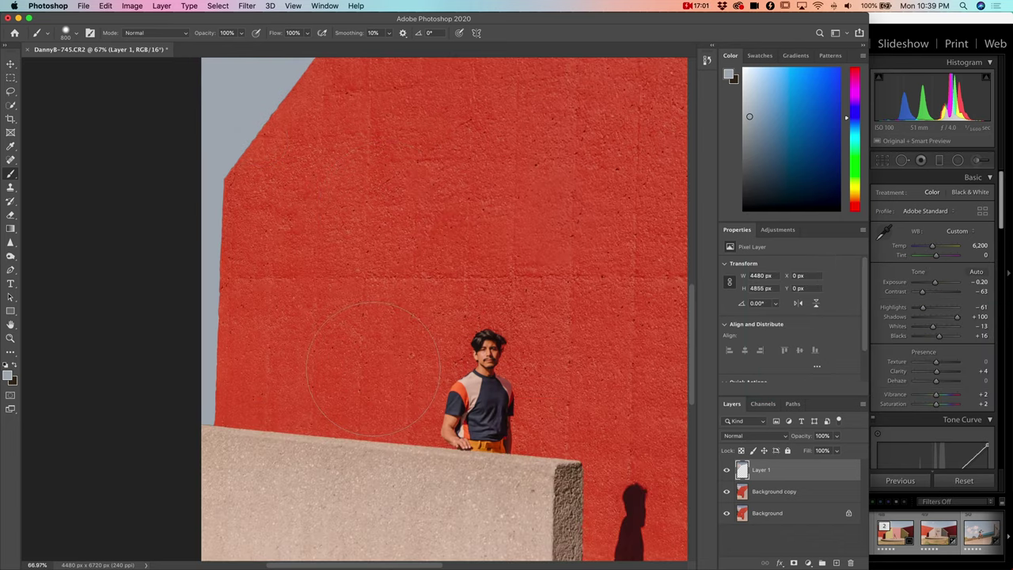
{"action": "scroll", "coordinate": [372, 369], "scroll_direction": "up", "scroll_amount": 4}
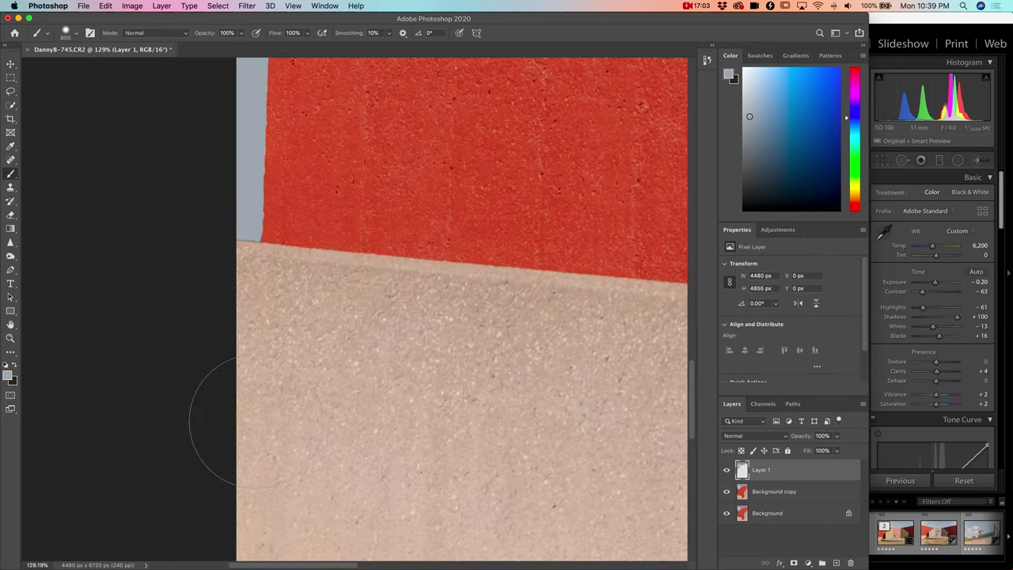
{"action": "scroll", "coordinate": [285, 364], "scroll_direction": "up", "scroll_amount": 3}
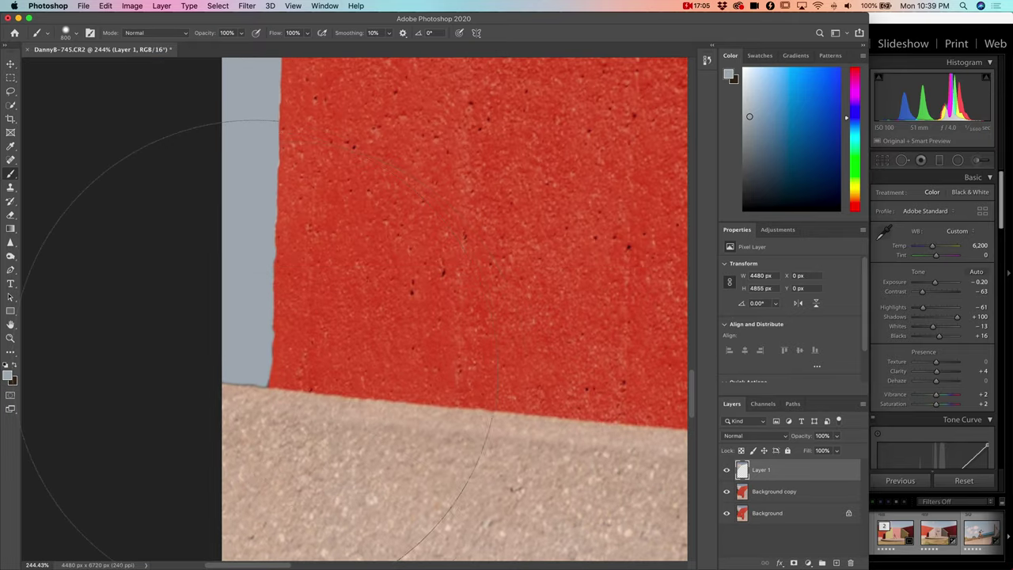
{"action": "key", "text": "s"}
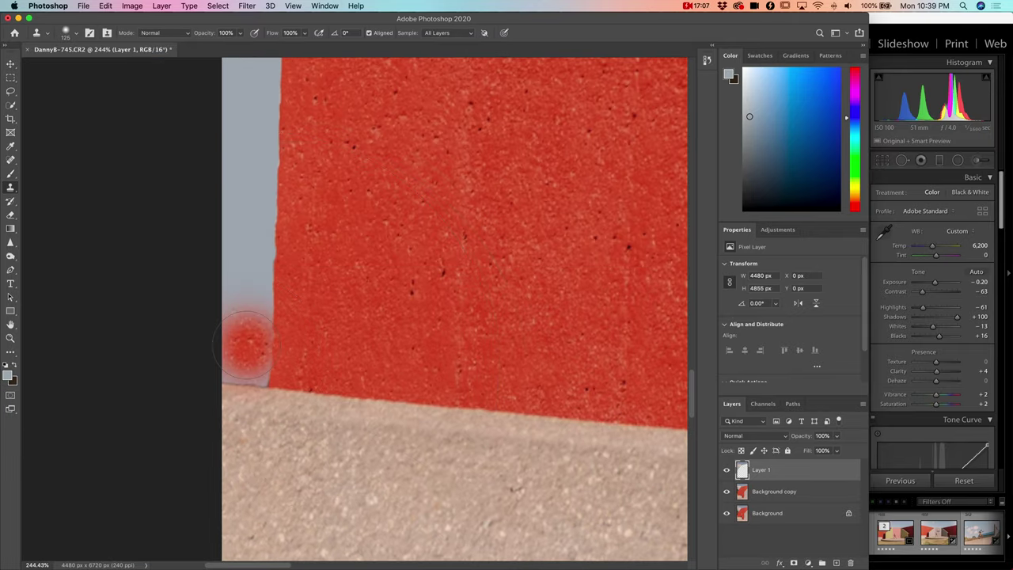
{"action": "key", "text": "bracketleft"}
{"action": "key", "text": "bracketleft"}
{"action": "key", "text": "bracketleft"}
{"action": "key", "text": "bracketleft"}
{"action": "key", "text": "bracketleft"}
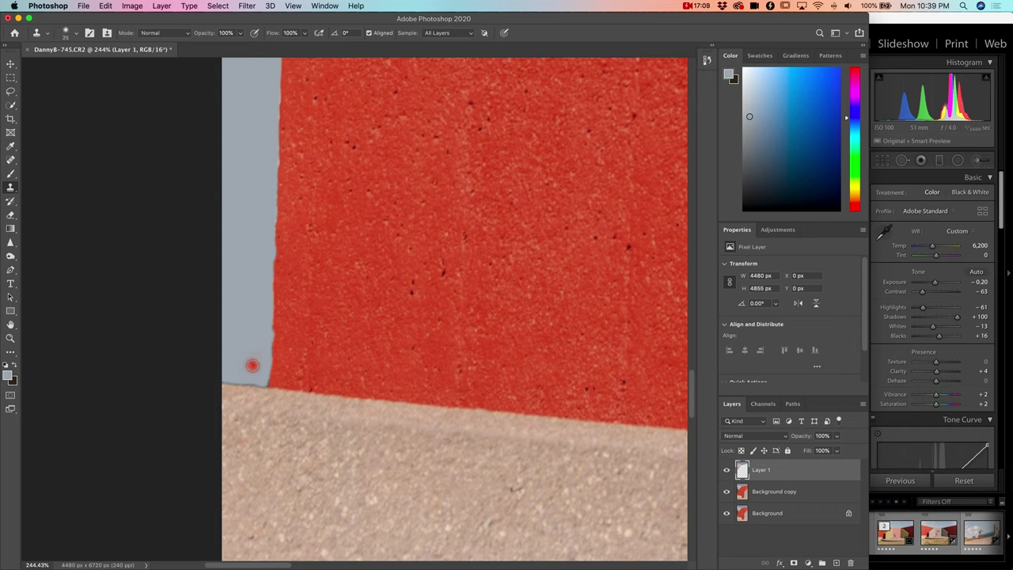
{"action": "key", "text": "alt"}
{"action": "left_click", "coordinate": [253, 379], "text": "alt"}
{"action": "key", "text": "alt"}
{"action": "scroll", "coordinate": [255, 308], "scroll_direction": "down", "scroll_amount": 5}
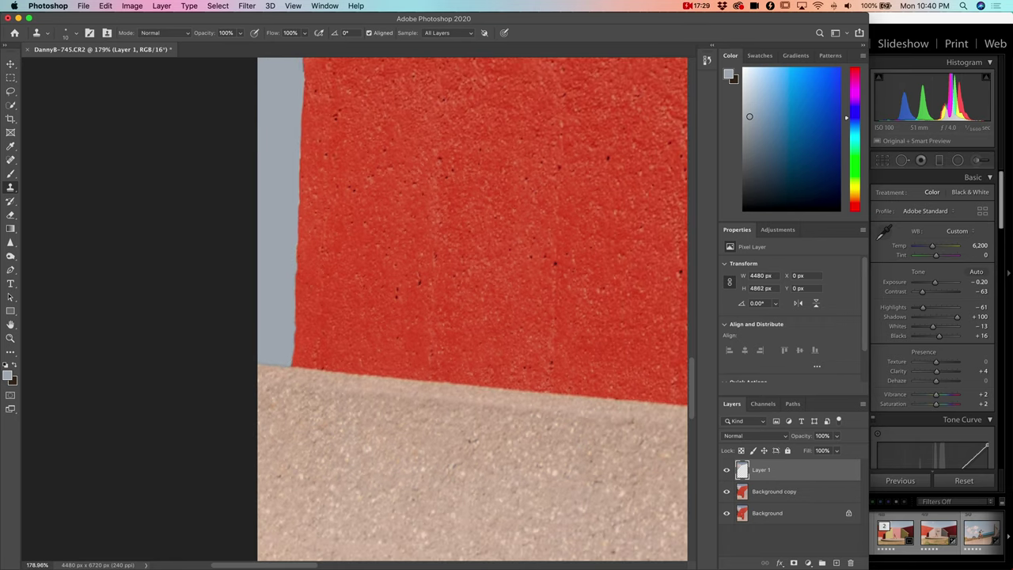
Clone clean sky along the red wall's vertical outer edge with a 25 px brush to tidy its outline
{"action": "scroll", "coordinate": [340, 300], "scroll_direction": "up", "scroll_amount": 5}
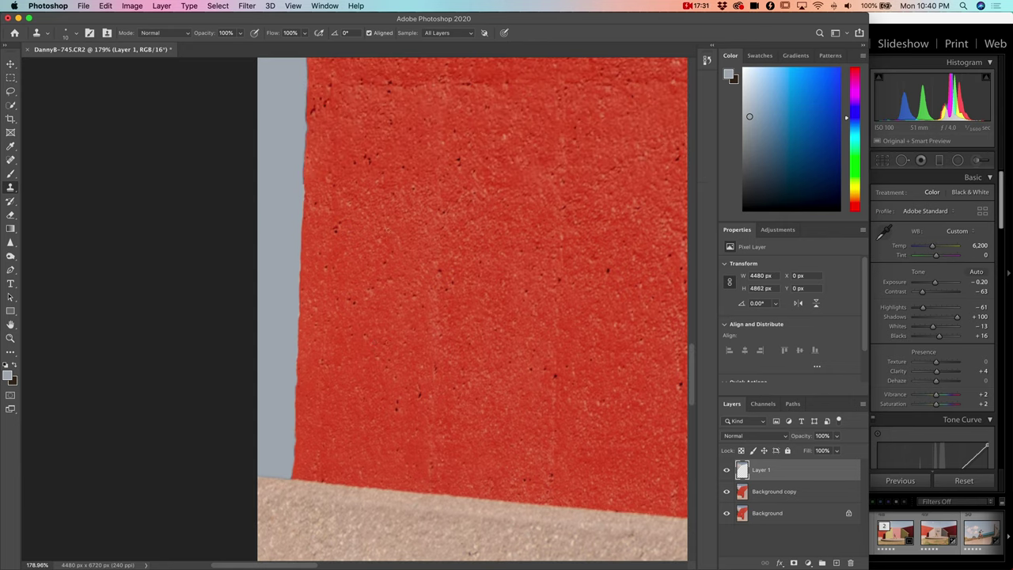
{"action": "key", "text": "bracketright"}
{"action": "key", "text": "bracketright"}
{"action": "key", "text": "bracketright"}
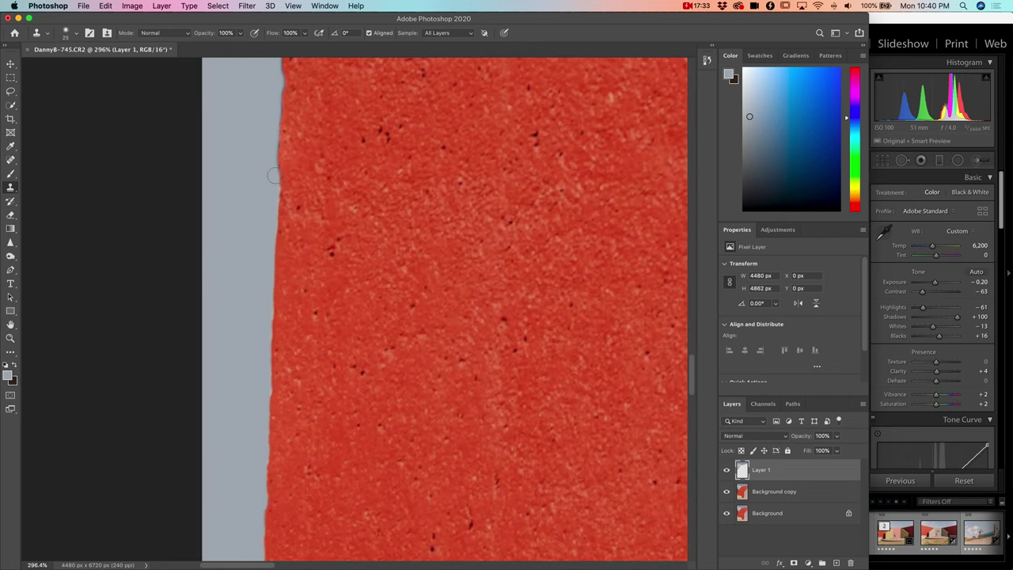
{"action": "left_click", "coordinate": [268, 166], "text": "alt"}
{"action": "scroll", "coordinate": [273, 198], "scroll_direction": "left", "scroll_amount": 3}
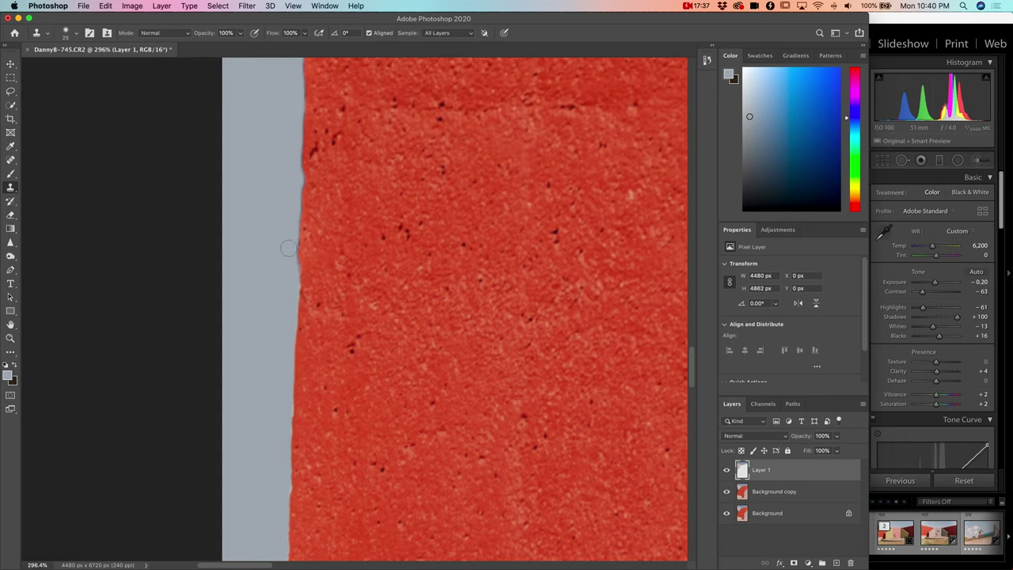
{"action": "scroll", "coordinate": [290, 267], "scroll_direction": "up", "scroll_amount": 2}
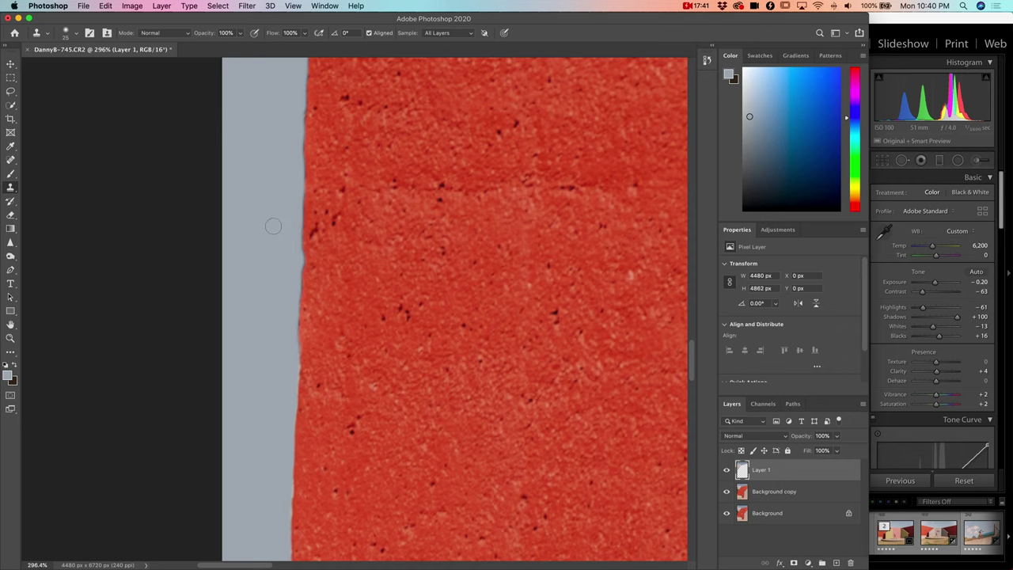
Compare the whole image before and after the tree removal by toggling the visibility of Layer 1
{"action": "scroll", "coordinate": [273, 227], "scroll_direction": "down", "scroll_amount": 10}
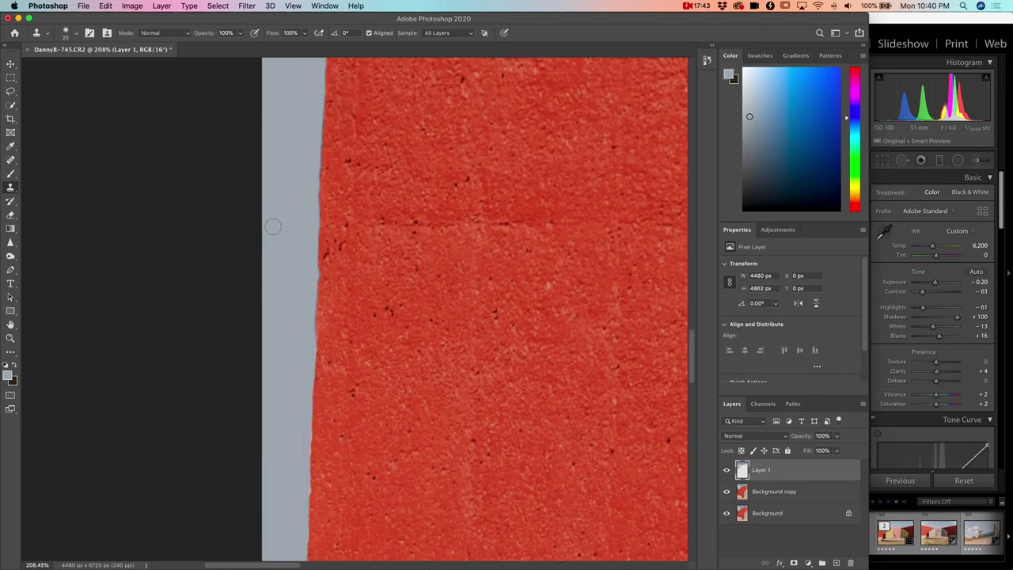
{"action": "scroll", "coordinate": [273, 227], "scroll_direction": "down", "scroll_amount": 2}
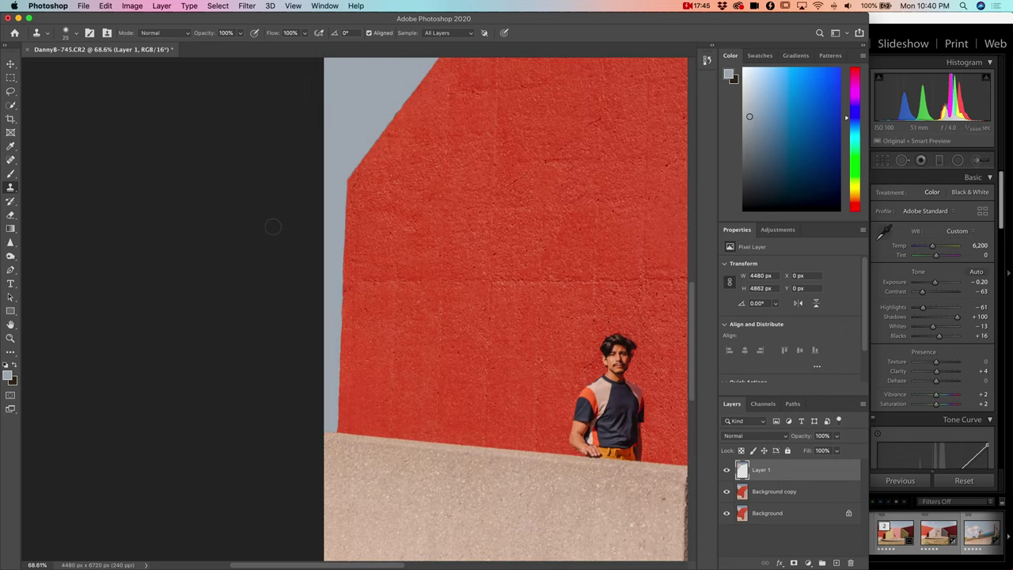
{"action": "scroll", "coordinate": [272, 226], "scroll_direction": "down", "scroll_amount": 5}
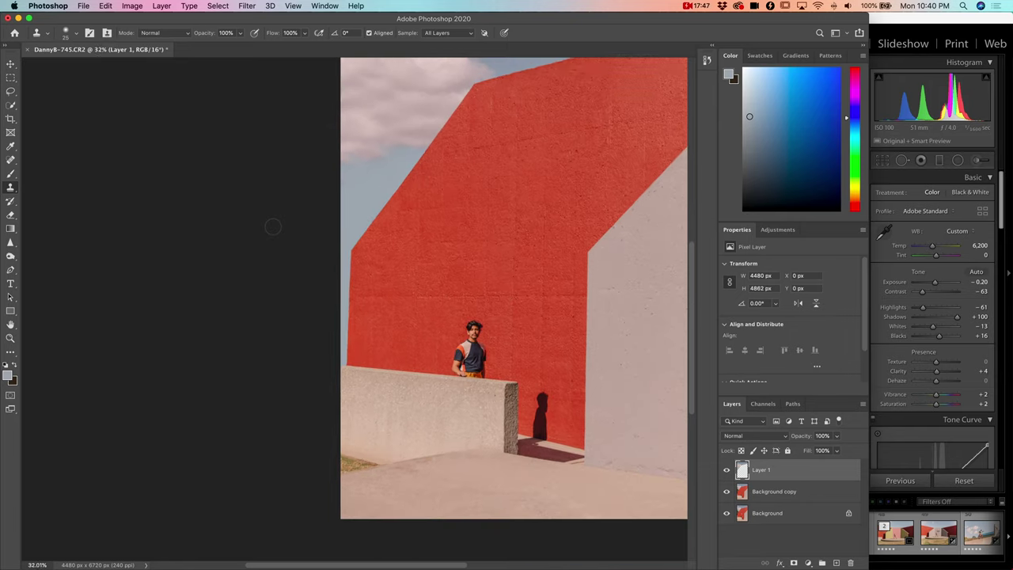
{"action": "scroll", "coordinate": [272, 227], "scroll_direction": "right", "scroll_amount": 2}
{"action": "scroll", "coordinate": [212, 92], "scroll_direction": "down", "scroll_amount": 1}
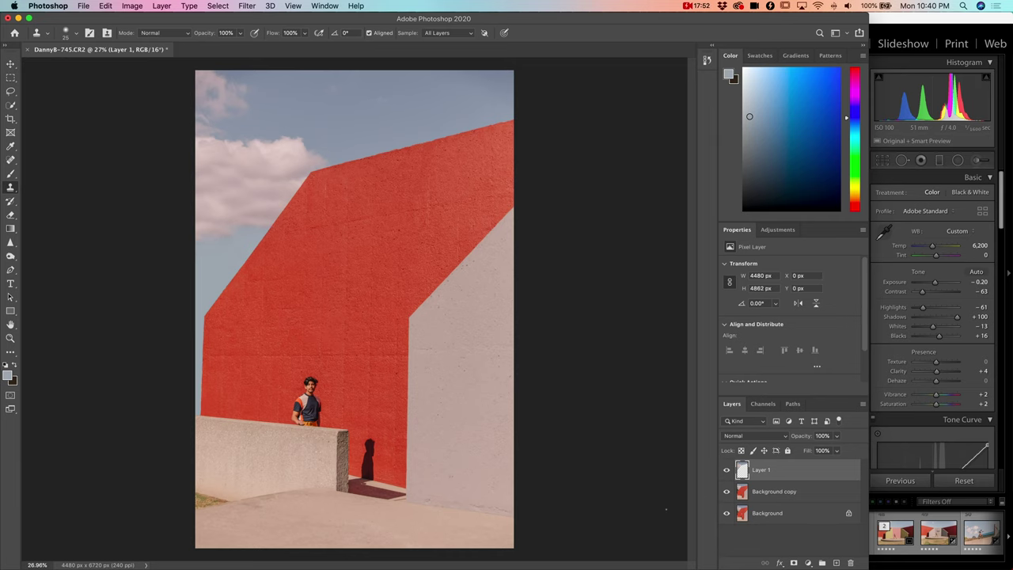
{"action": "left_click", "coordinate": [727, 471]}
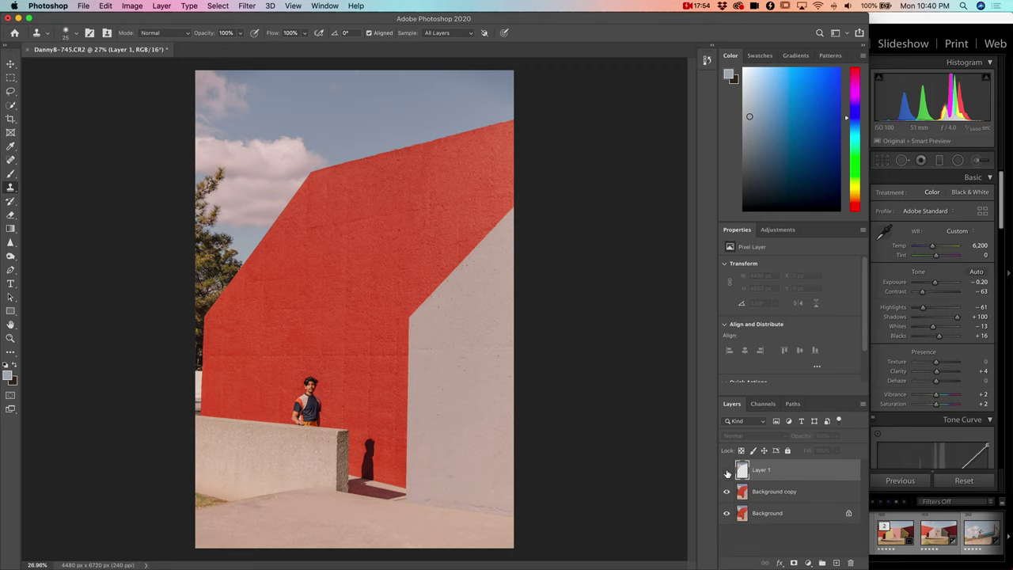
{"action": "left_click", "coordinate": [726, 471]}
{"action": "left_click", "coordinate": [726, 471]}
{"action": "left_click", "coordinate": [727, 471]}
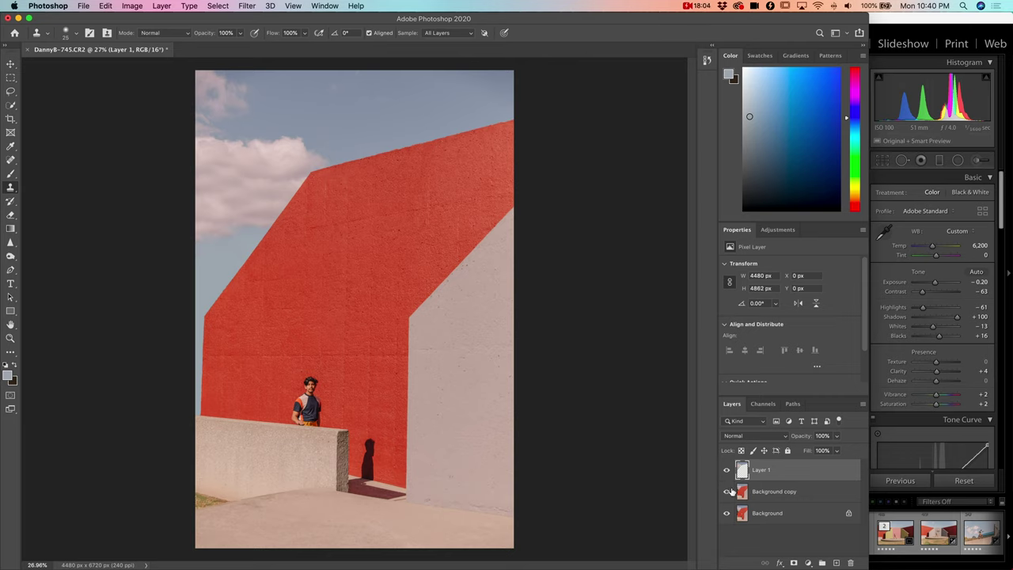
Select the grass patch beside the concrete ledge on the Background copy layer with the Quick Selection tool
{"action": "left_click", "coordinate": [745, 492]}
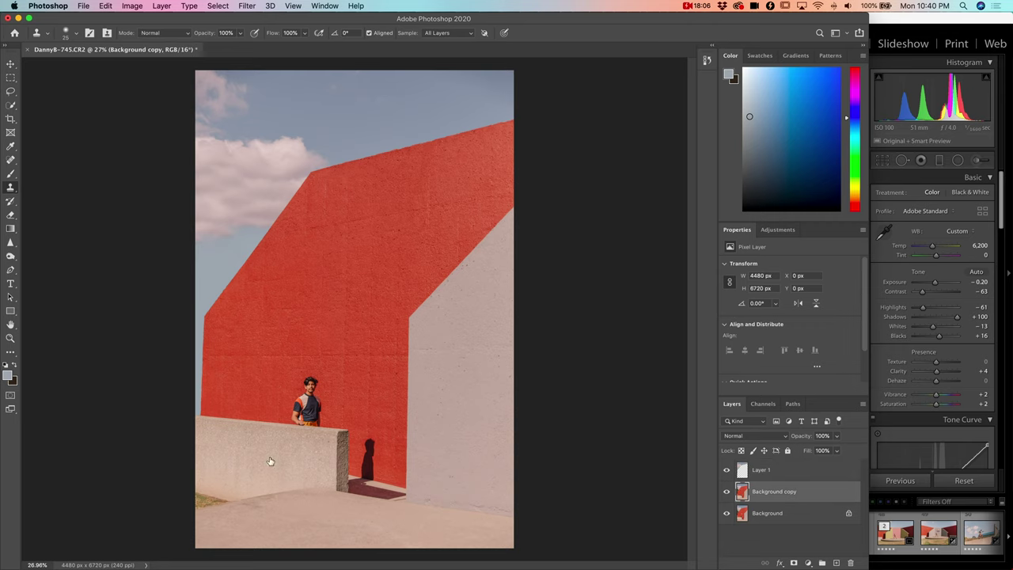
{"action": "scroll", "coordinate": [193, 458], "scroll_direction": "up", "scroll_amount": 5}
{"action": "scroll", "coordinate": [193, 458], "scroll_direction": "left", "scroll_amount": 2}
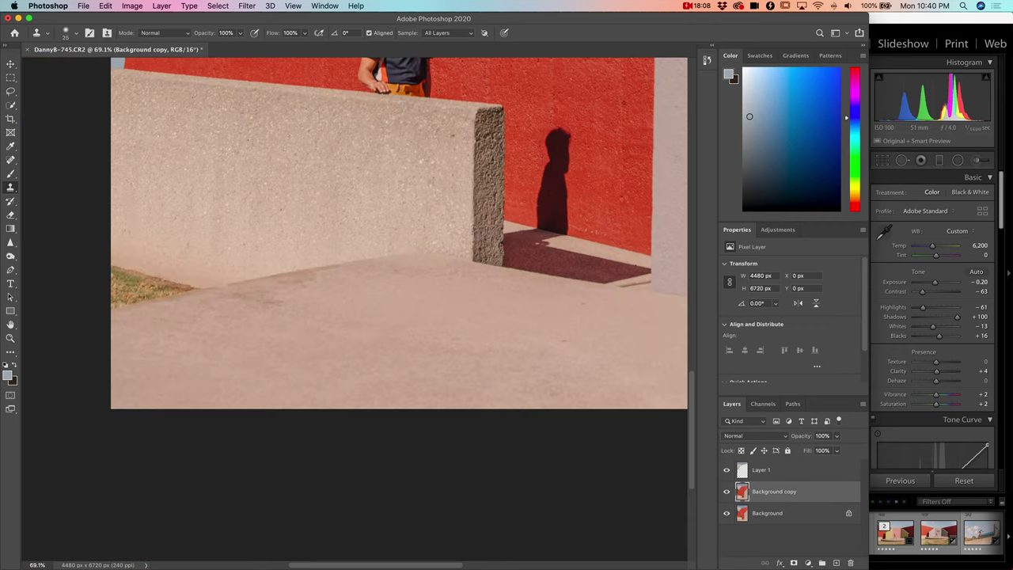
{"action": "scroll", "coordinate": [385, 311], "scroll_direction": "up", "scroll_amount": 5}
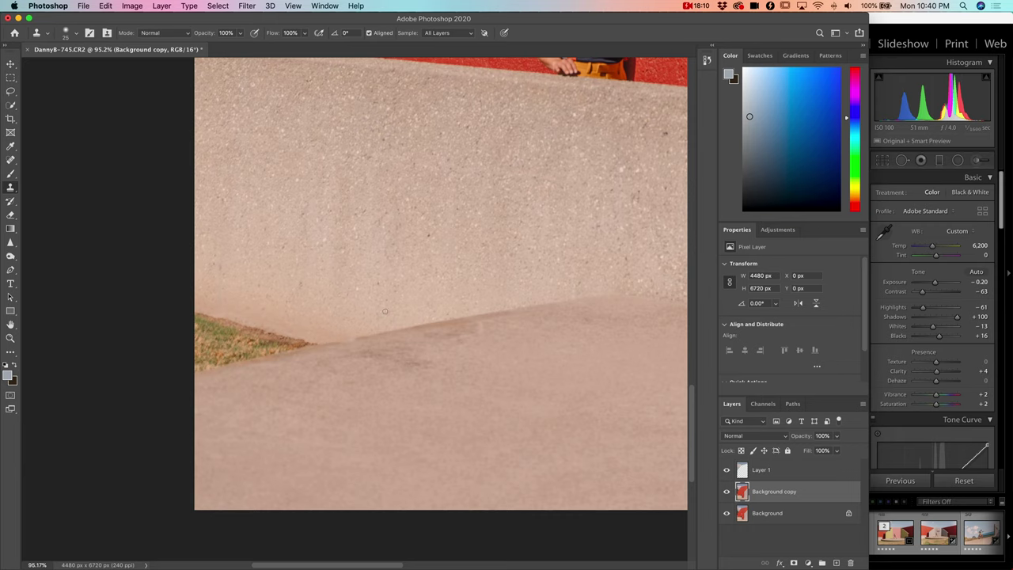
{"action": "scroll", "coordinate": [385, 311], "scroll_direction": "up", "scroll_amount": 1}
{"action": "key", "text": "w"}
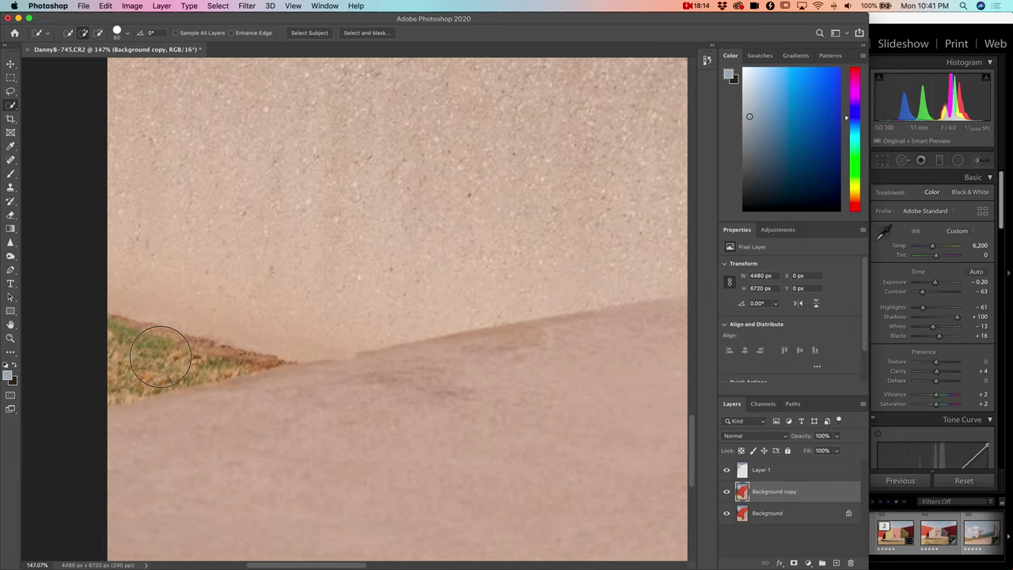
{"action": "left_click_drag", "start_coordinate": [148, 366], "coordinate": [187, 360]}
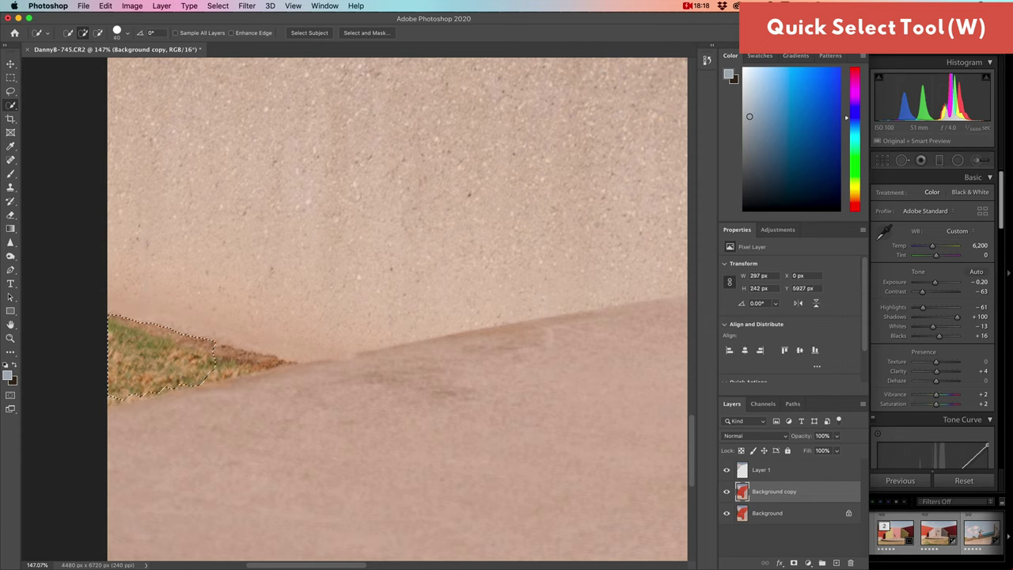
{"action": "left_click", "coordinate": [136, 390]}
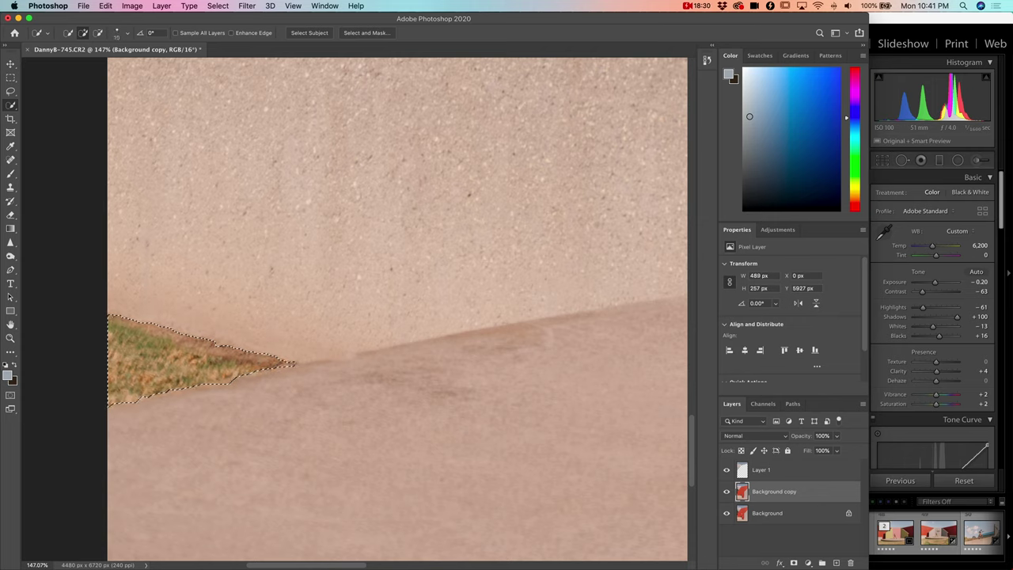
{"action": "key", "text": "super+z"}
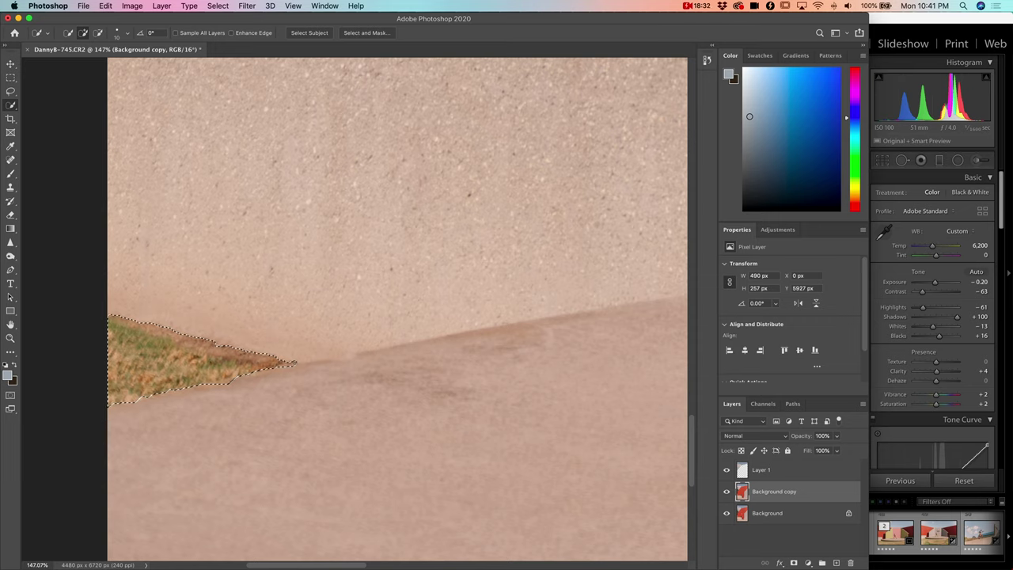
Draw a closed Pen path along the grass's lower edge, enclosing the strip of pavement just beneath it
{"action": "key", "text": "p"}
{"action": "left_click", "coordinate": [298, 362]}
{"action": "left_click", "coordinate": [102, 406]}
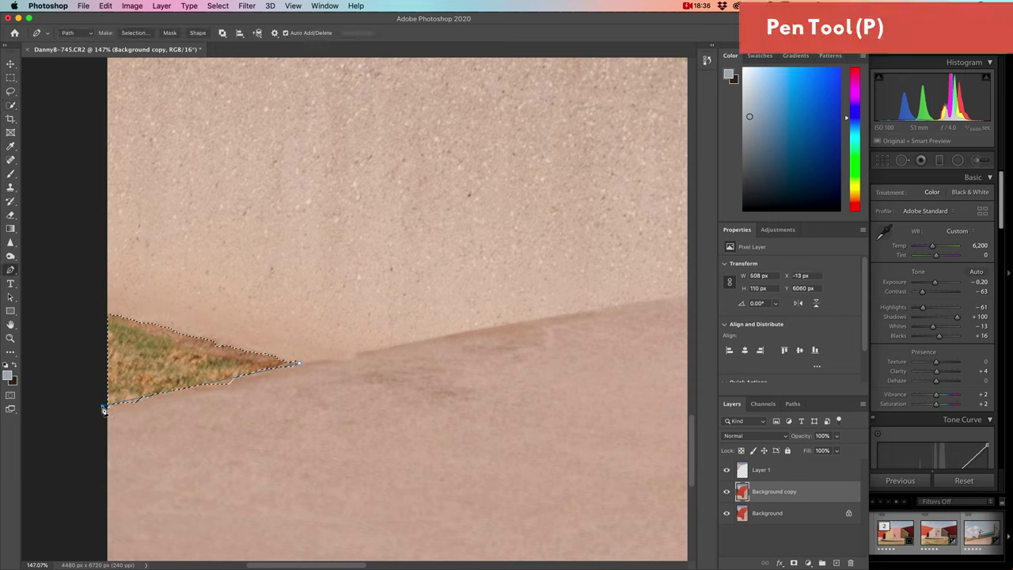
{"action": "left_click", "coordinate": [105, 440]}
{"action": "left_click", "coordinate": [270, 400]}
{"action": "left_click", "coordinate": [313, 374]}
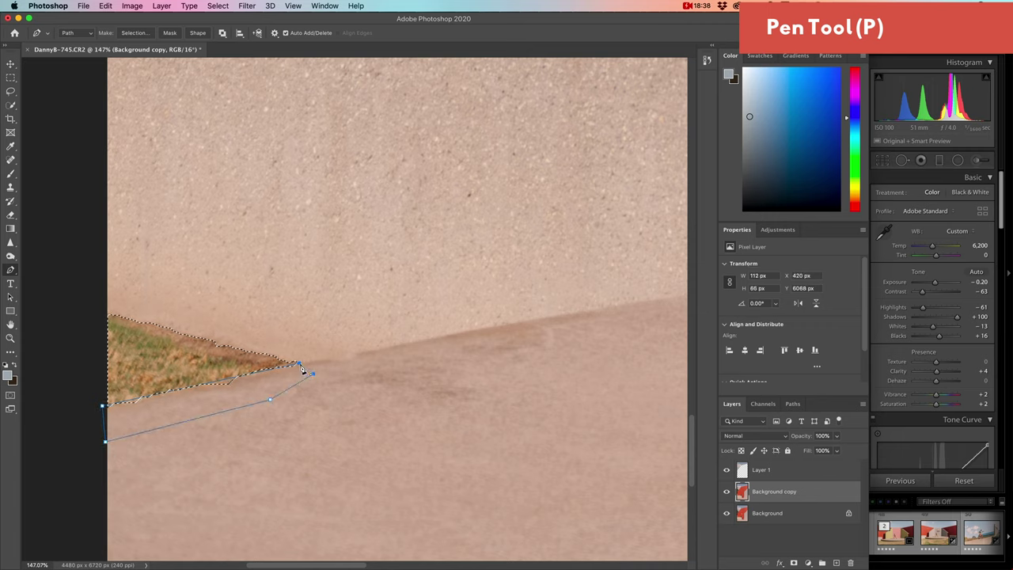
{"action": "left_click", "coordinate": [299, 363]}
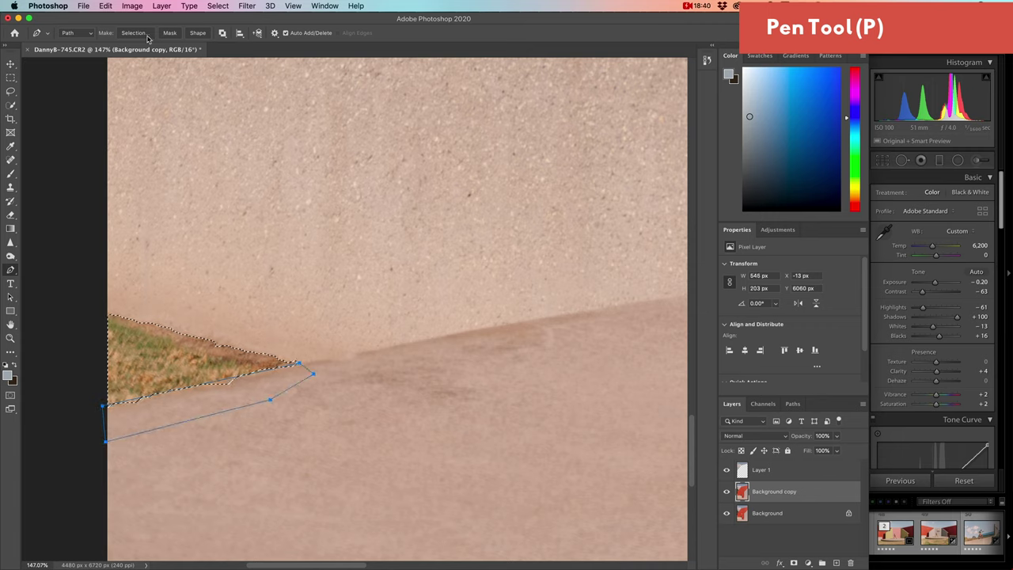
Subtract the path from the grass selection with a 0 px anti-aliased feather, and refine the selection's pointed tip with the Lasso
{"action": "left_click", "coordinate": [145, 36]}
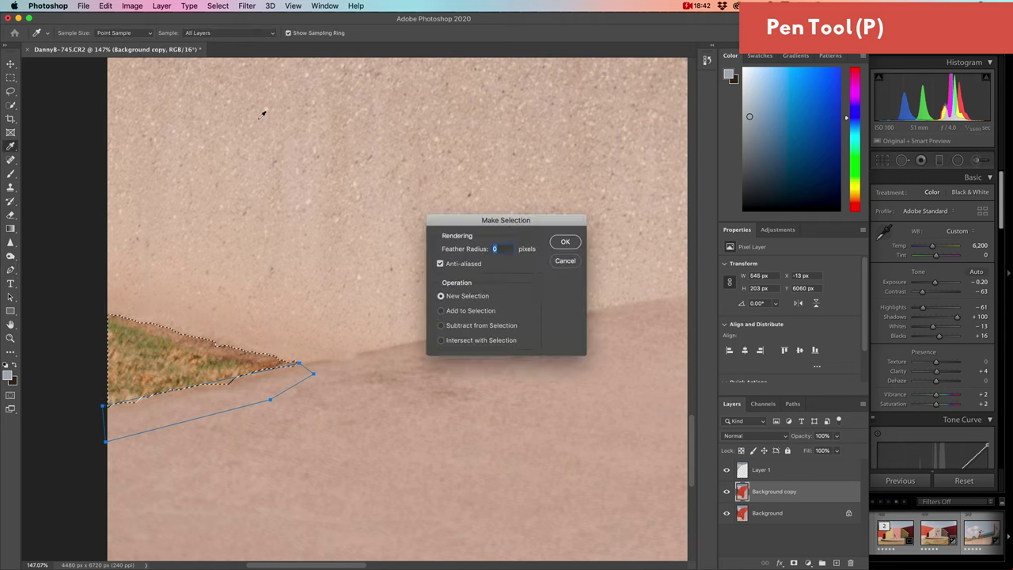
{"action": "left_click", "coordinate": [455, 325]}
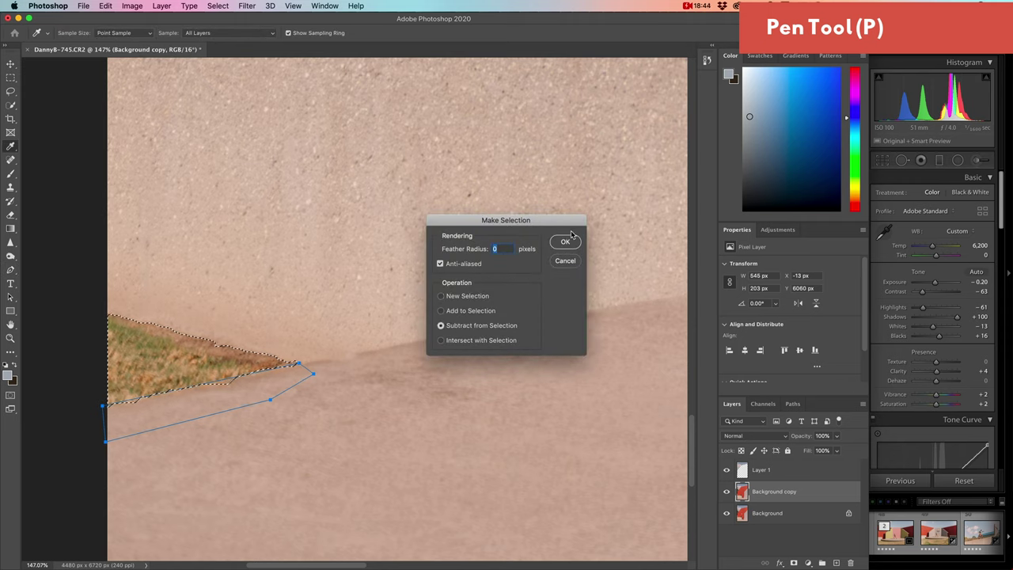
{"action": "left_click", "coordinate": [565, 241]}
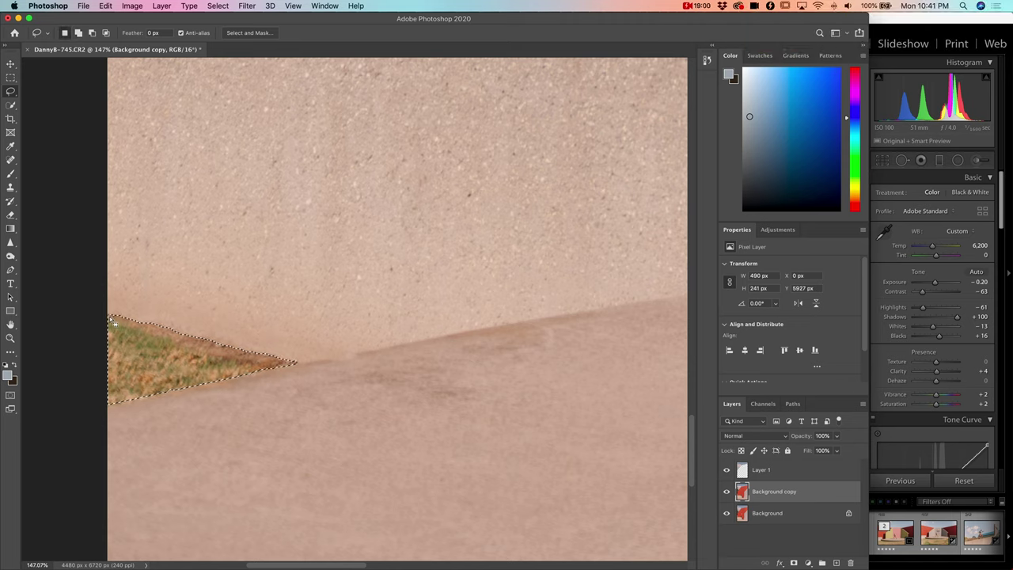
{"action": "key", "text": "shift"}
{"action": "key", "text": "alt"}
{"action": "left_click_drag", "start_coordinate": [296, 361], "coordinate": [294, 358]}
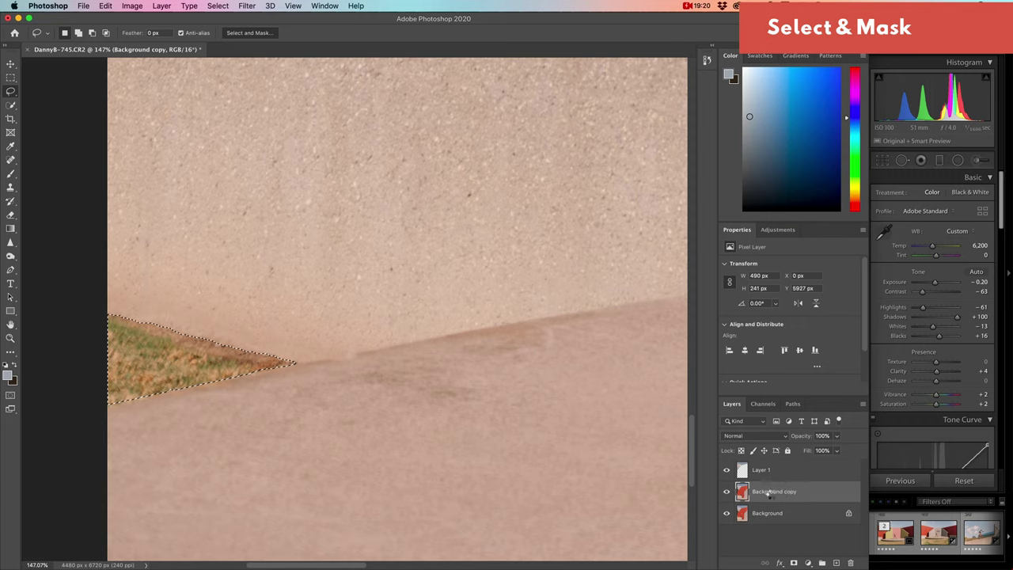
Refine the grass selection in Select and Mask with Smooth 26 and Feather 1.7 px, output as a selection
{"action": "key", "text": "super+alt+r"}
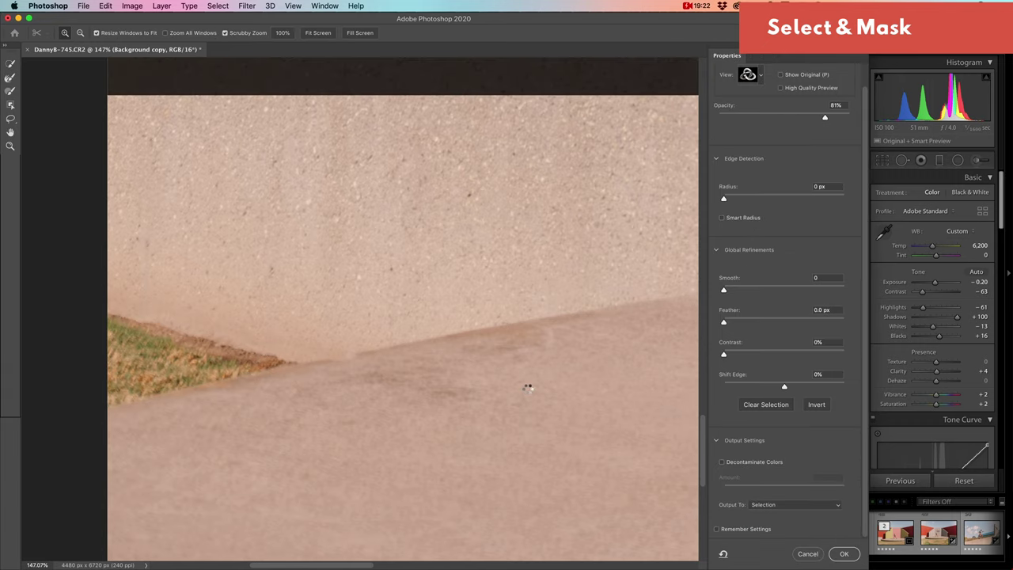
{"action": "key", "text": "a"}
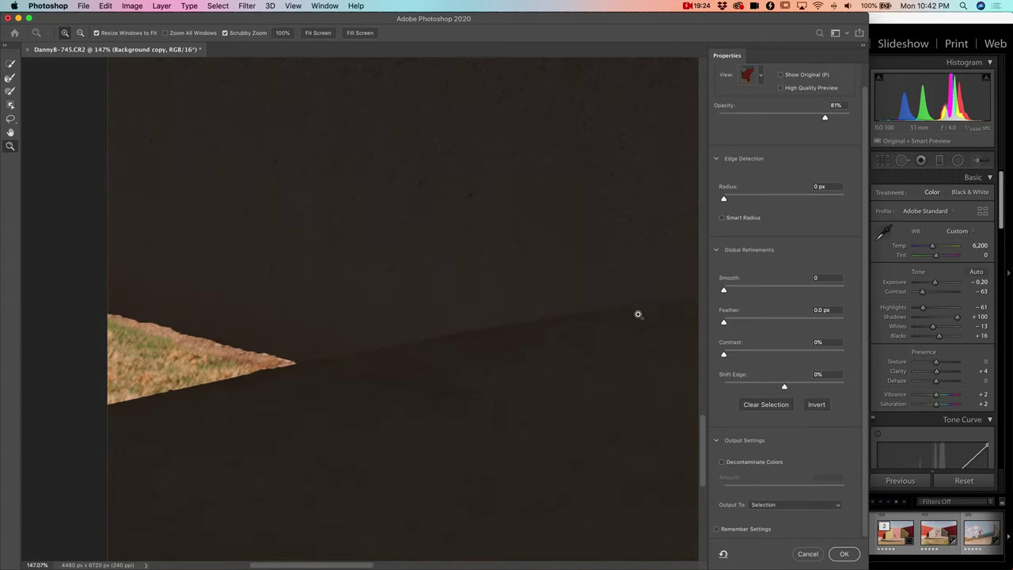
{"action": "left_click_drag", "start_coordinate": [749, 290], "coordinate": [752, 290]}
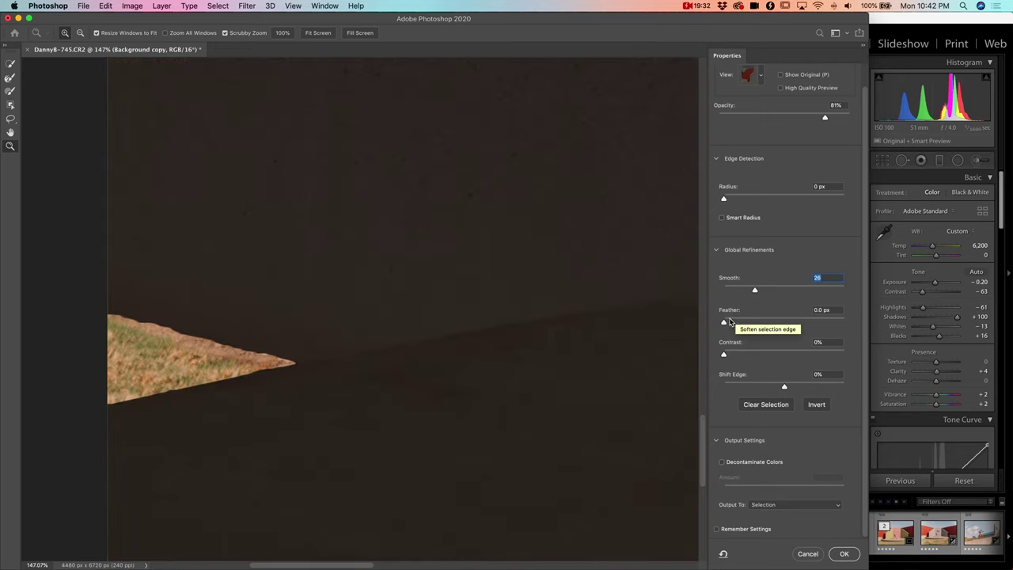
{"action": "left_click_drag", "start_coordinate": [730, 322], "coordinate": [735, 322]}
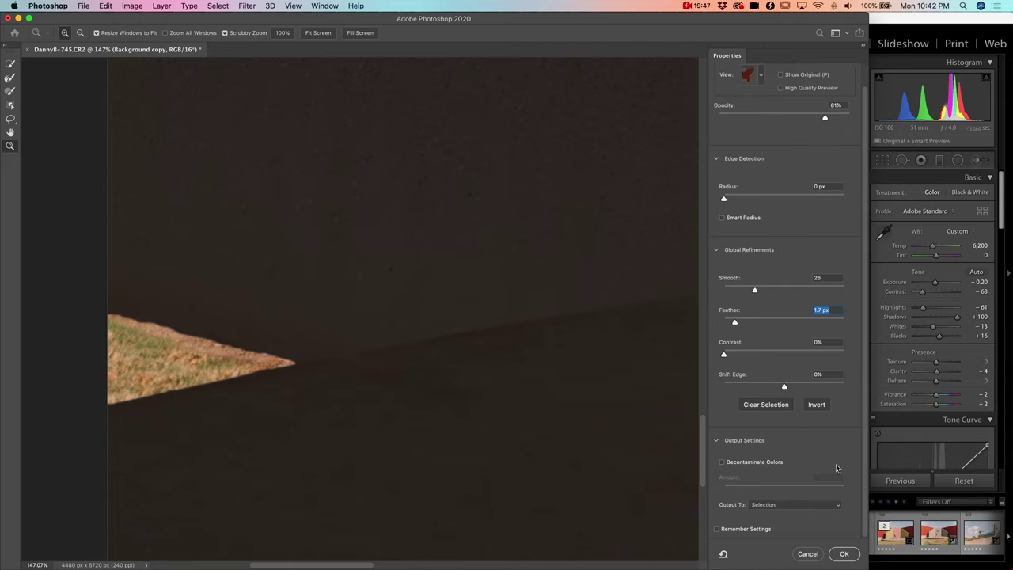
{"action": "left_click", "coordinate": [844, 554]}
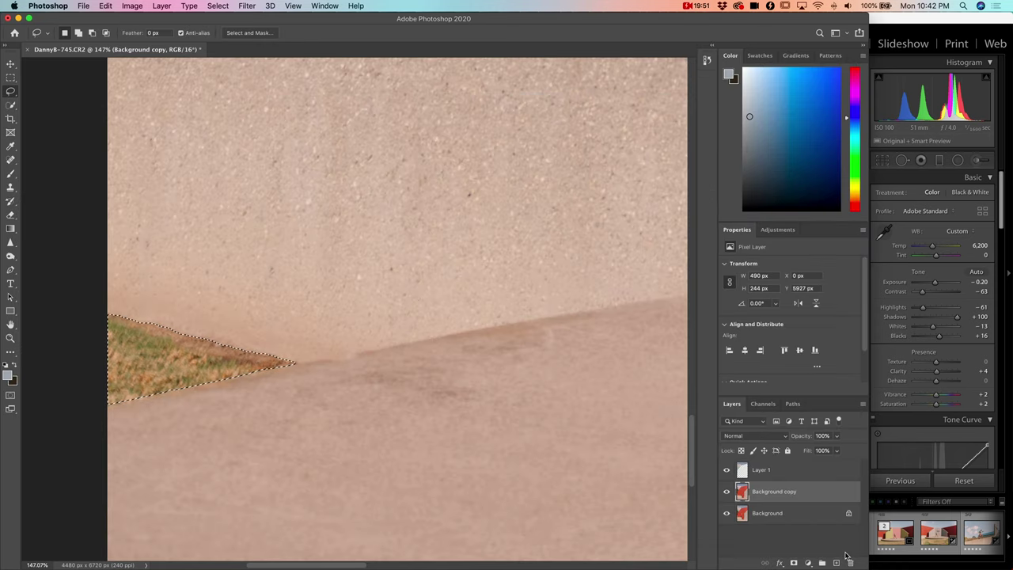
Copy the selected grass onto its own layer and name that layer Grass
{"action": "key", "text": "cmd+c"}
{"action": "key", "text": "cmd+v"}
{"action": "double_click", "coordinate": [761, 491]}
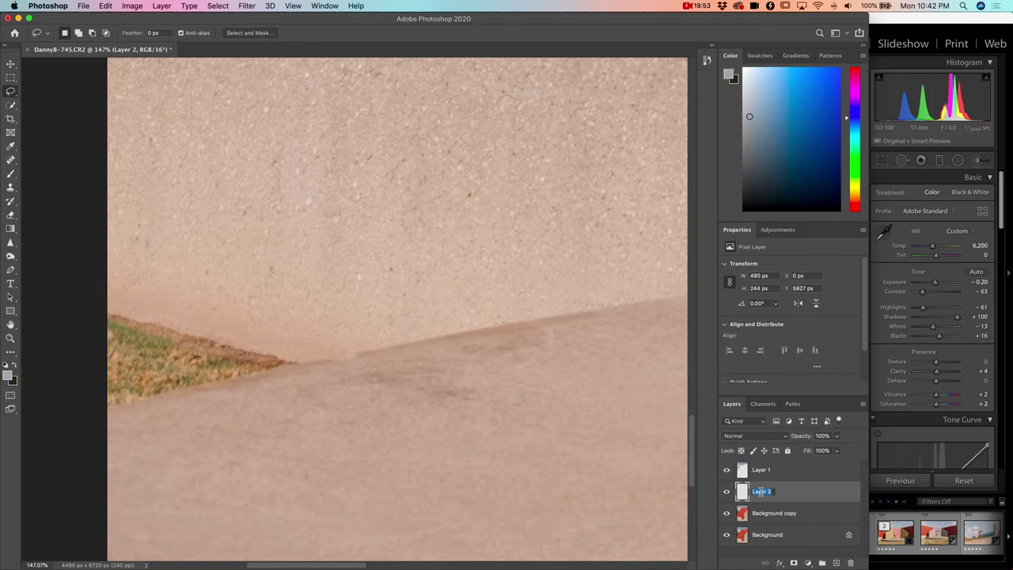
{"action": "type", "text": "Grass"}
{"action": "key", "text": "Return"}
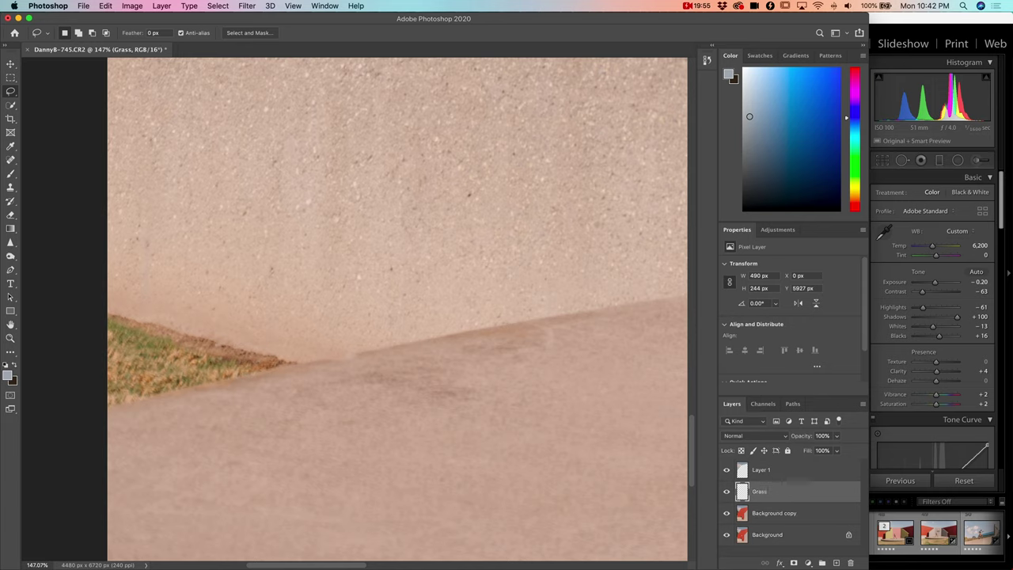
Rename Layer 1 as Sky
{"action": "double_click", "coordinate": [761, 470]}
{"action": "type", "text": "Sky"}
{"action": "key", "text": "Return"}
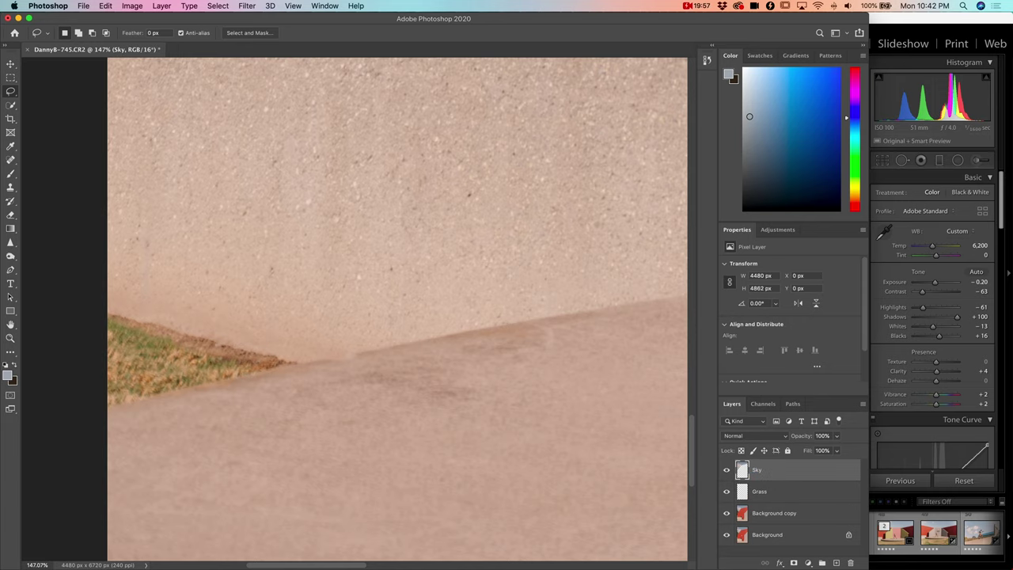
Load the Grass layer's pixels as a selection
{"action": "scroll", "coordinate": [486, 407], "scroll_direction": "down", "scroll_amount": 5}
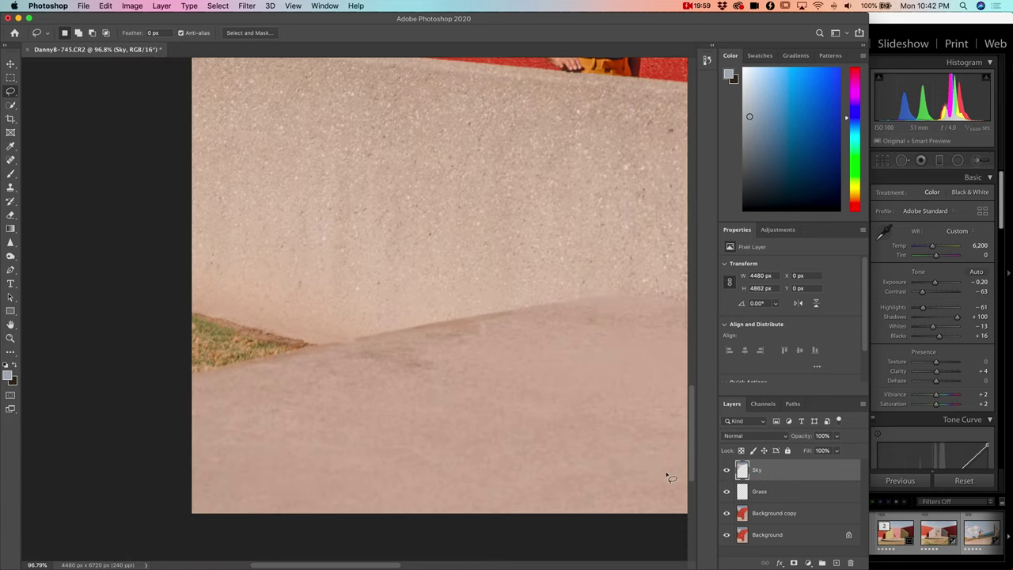
{"action": "scroll", "coordinate": [438, 377], "scroll_direction": "down", "scroll_amount": 4}
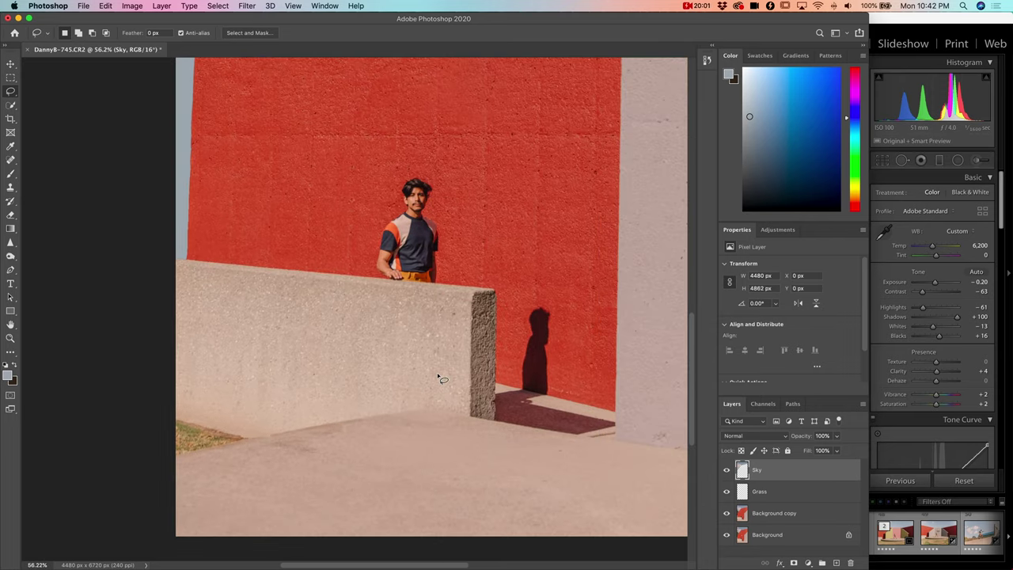
{"action": "left_click", "coordinate": [744, 493]}
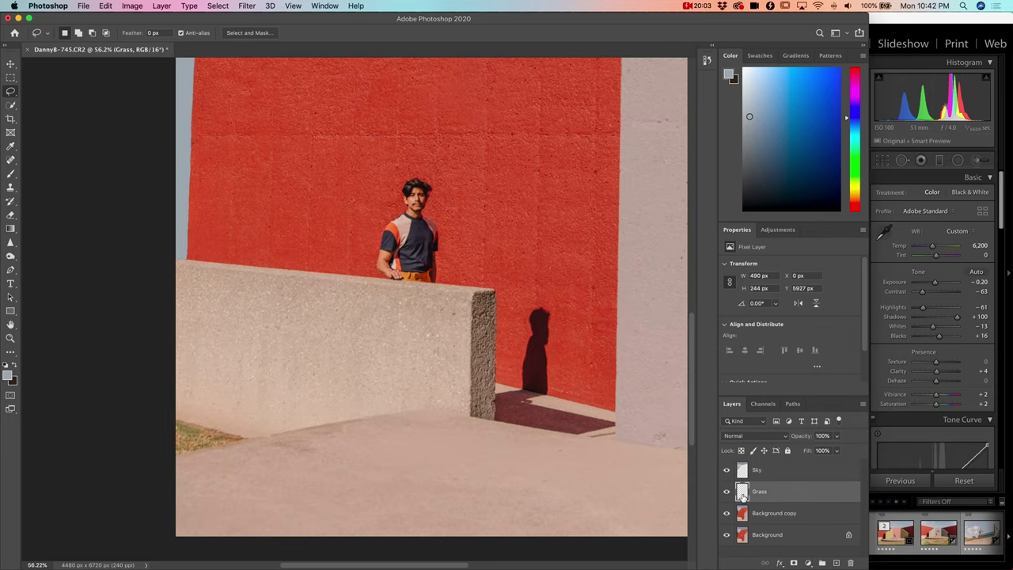
{"action": "double_click", "coordinate": [745, 493]}
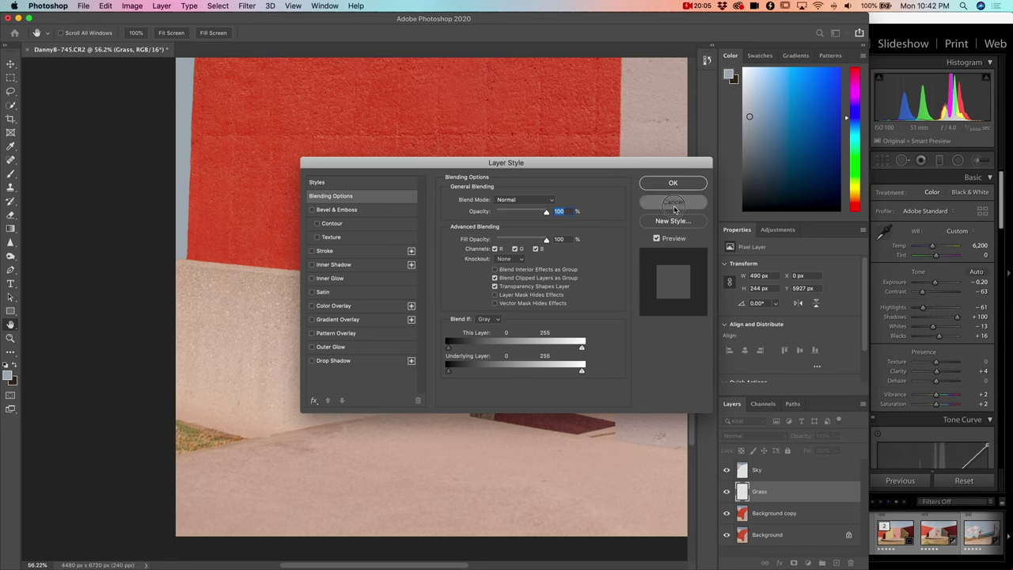
{"action": "key", "text": "Escape"}
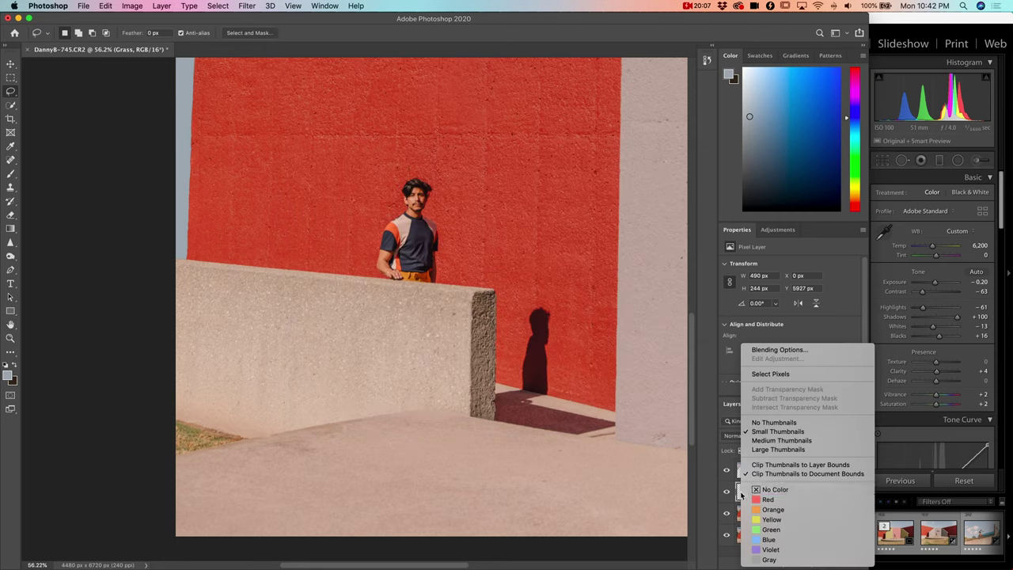
{"action": "left_click", "coordinate": [772, 374]}
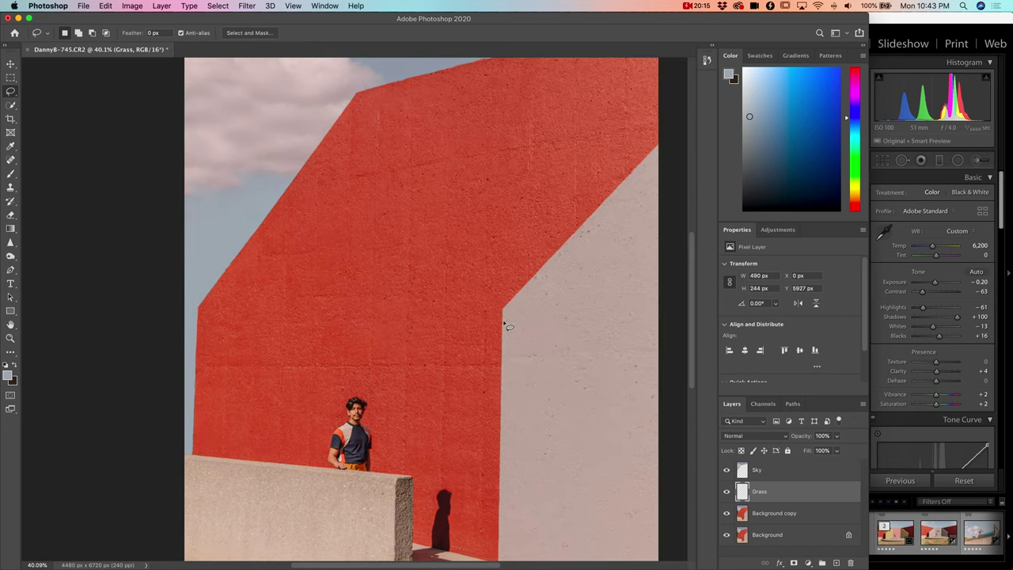
Clone red wall texture over the selected grass patch on the Grass layer with a 400 px Clone Stamp brush
{"action": "scroll", "coordinate": [504, 324], "scroll_direction": "down", "scroll_amount": 3}
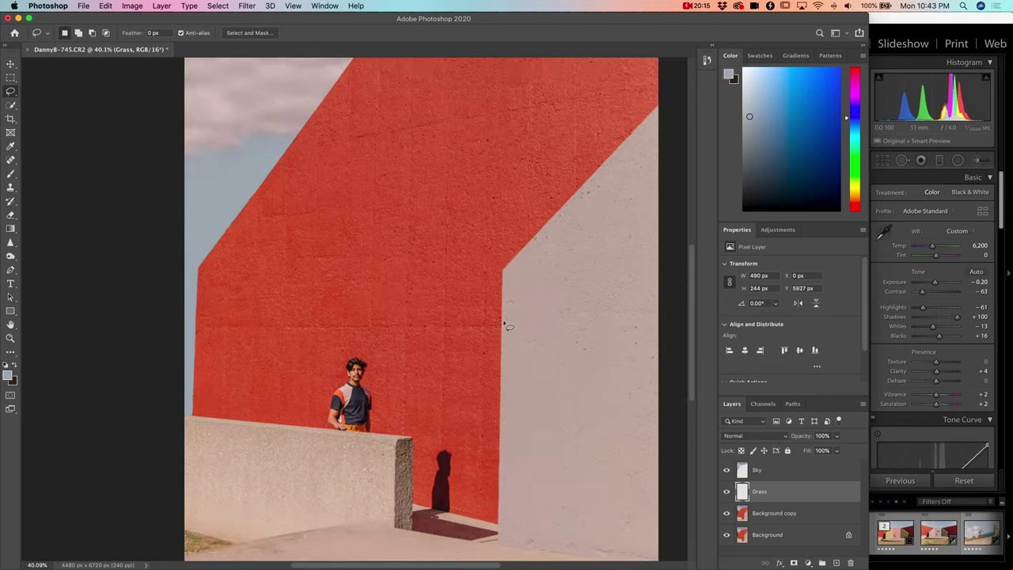
{"action": "scroll", "coordinate": [504, 324], "scroll_direction": "down", "scroll_amount": 3}
{"action": "key", "text": "s"}
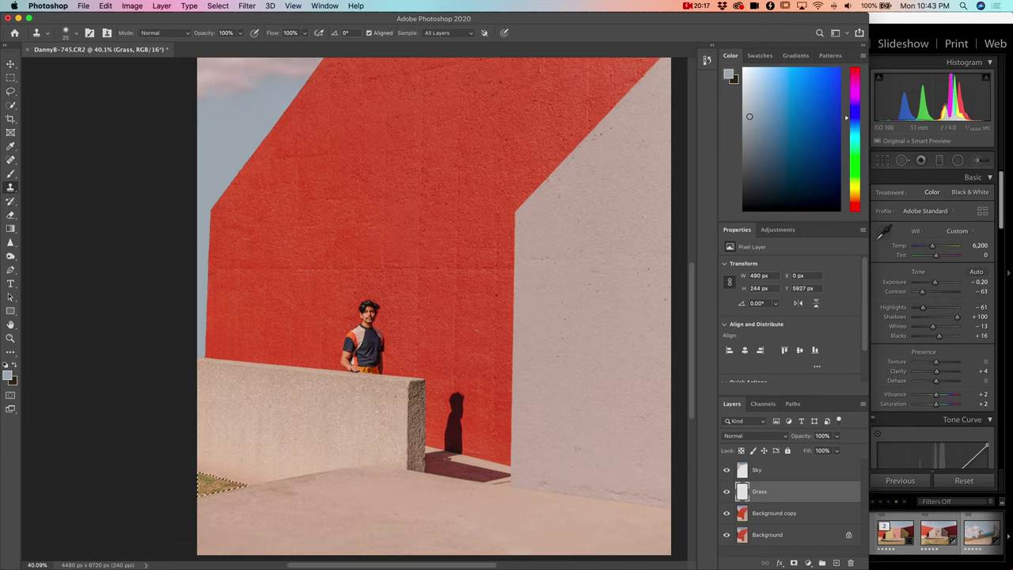
{"action": "key", "text": "bracketright"}
{"action": "key", "text": "bracketright"}
{"action": "key", "text": "bracketright"}
{"action": "key", "text": "bracketright"}
{"action": "key", "text": "bracketright"}
{"action": "key", "text": "bracketright"}
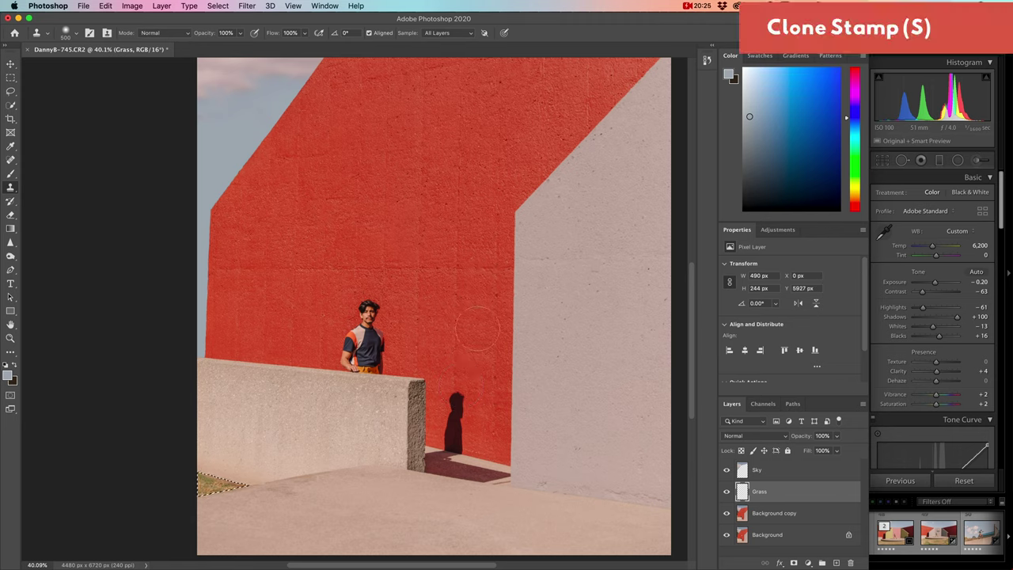
{"action": "left_click", "coordinate": [484, 323], "text": "alt"}
{"action": "left_click", "coordinate": [228, 480]}
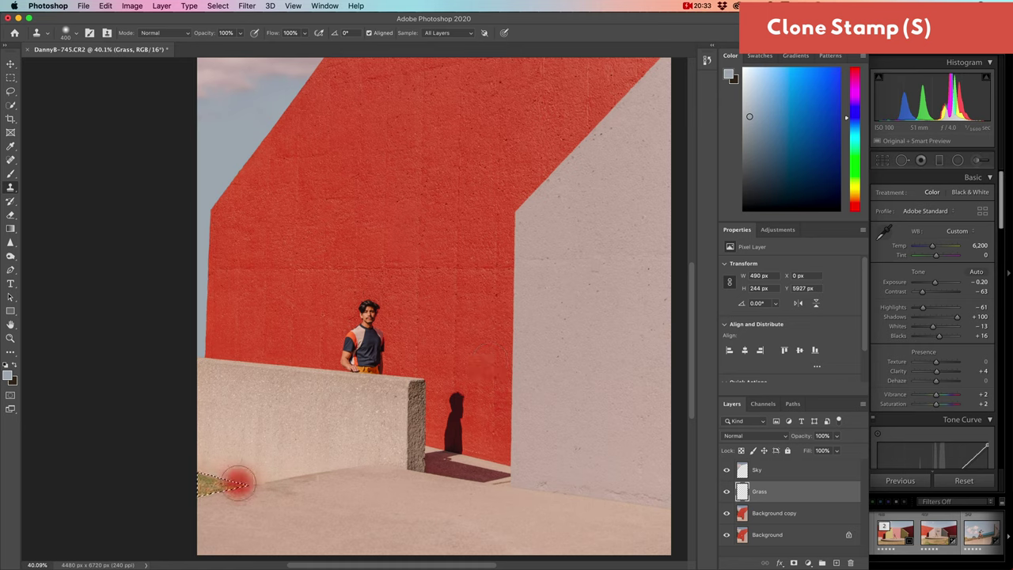
{"action": "left_click_drag", "start_coordinate": [237, 483], "coordinate": [197, 486]}
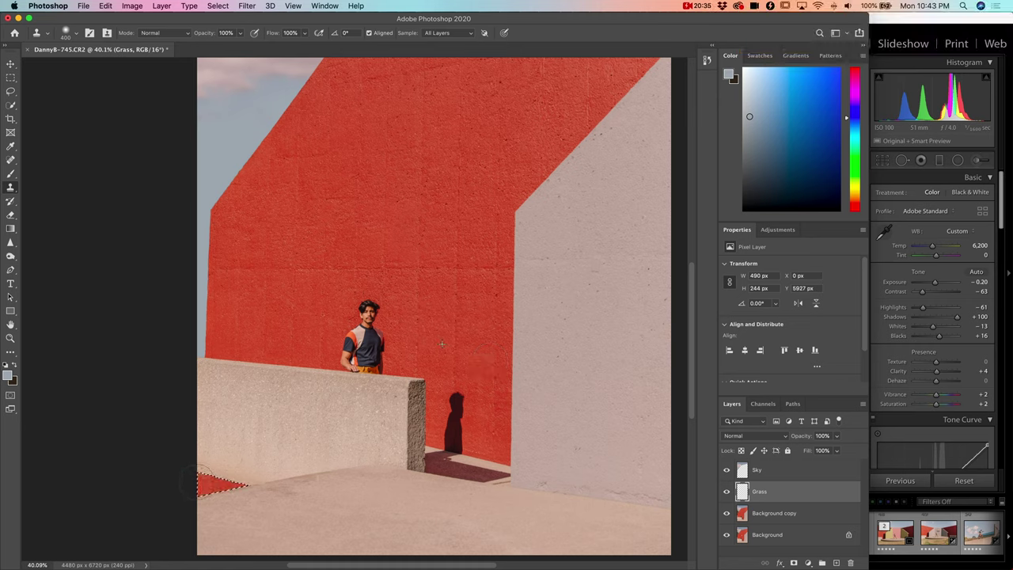
Deselect the grass area and compare the patch before and after by toggling the Grass layer's visibility
{"action": "key", "text": "bracketright"}
{"action": "key", "text": "bracketright"}
{"action": "key", "text": "bracketright"}
{"action": "key", "text": "bracketleft"}
{"action": "key", "text": "bracketleft"}
{"action": "key", "text": "bracketleft"}
{"action": "key", "text": "super+d"}
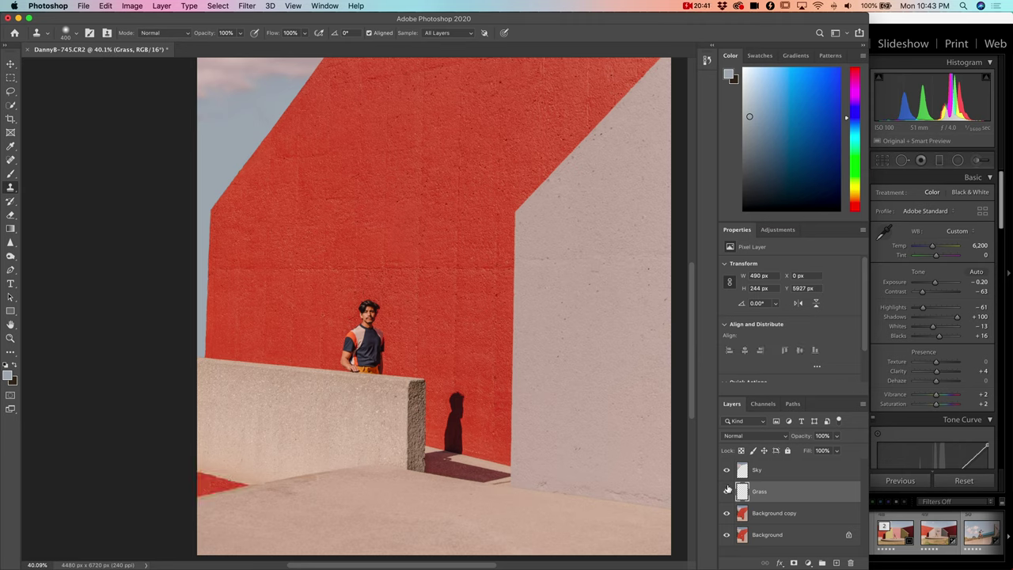
{"action": "left_click", "coordinate": [727, 492]}
{"action": "left_click", "coordinate": [727, 491]}
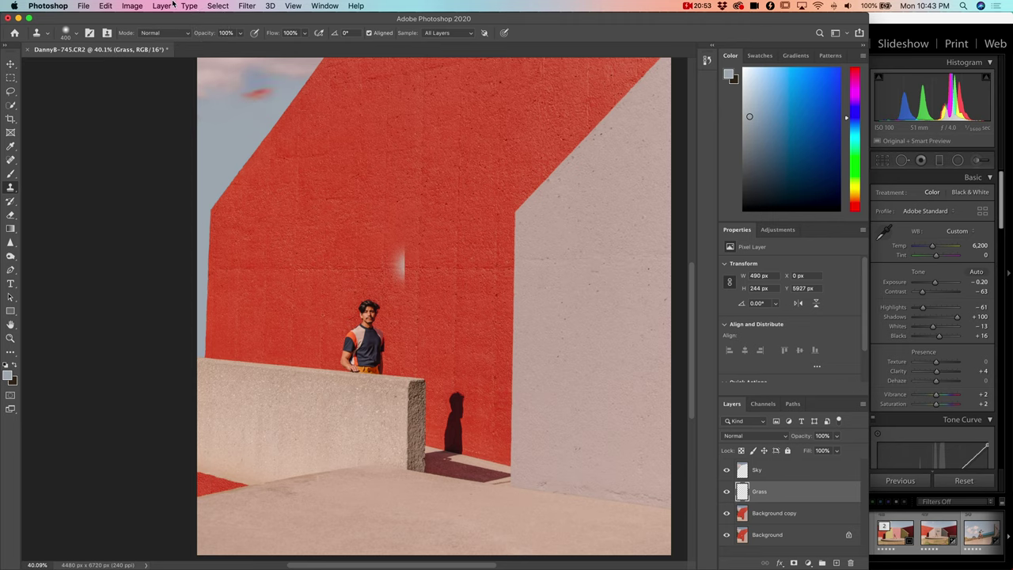
Undo the stray red clone stroke in the sky
{"action": "key", "text": "super+z"}
{"action": "left_click", "coordinate": [104, 5]}
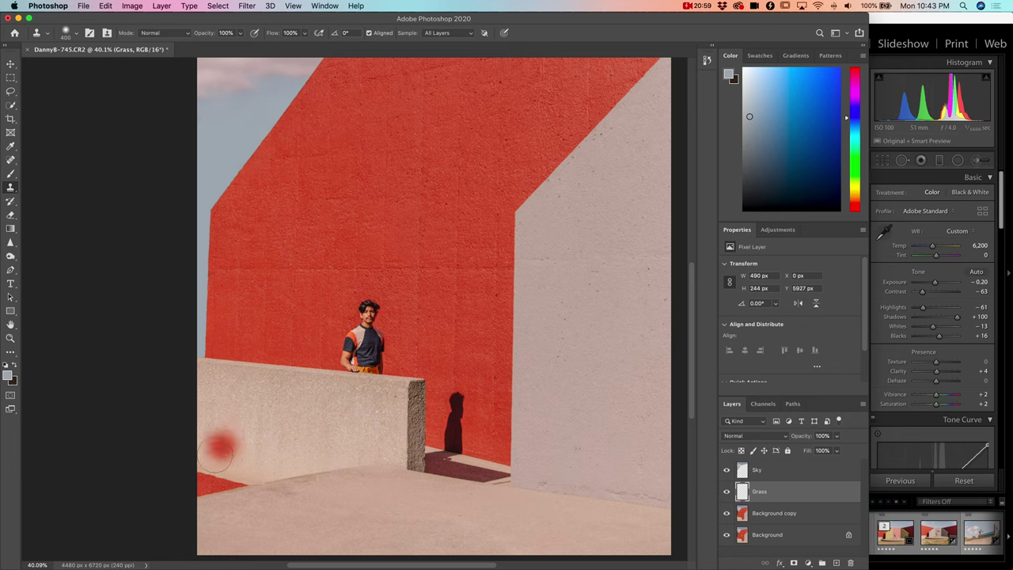
{"action": "mouse_move", "coordinate": [230, 479]}
{"action": "left_mouse_down"}
{"action": "mouse_move", "coordinate": [197, 478]}
{"action": "mouse_move", "coordinate": [237, 483]}
{"action": "mouse_move", "coordinate": [187, 480]}
{"action": "mouse_move", "coordinate": [273, 472]}
{"action": "left_mouse_up"}
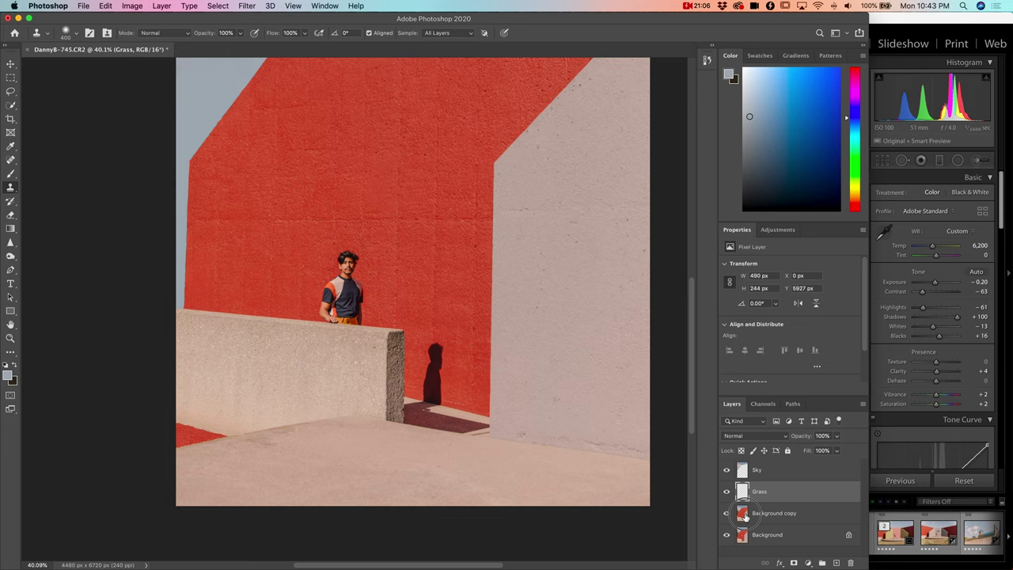
Make Background copy the active layer and switch to the Pen tool
{"action": "left_click", "coordinate": [772, 513]}
{"action": "scroll", "coordinate": [527, 478], "scroll_direction": "up", "scroll_amount": 3}
{"action": "scroll", "coordinate": [528, 477], "scroll_direction": "right", "scroll_amount": 3}
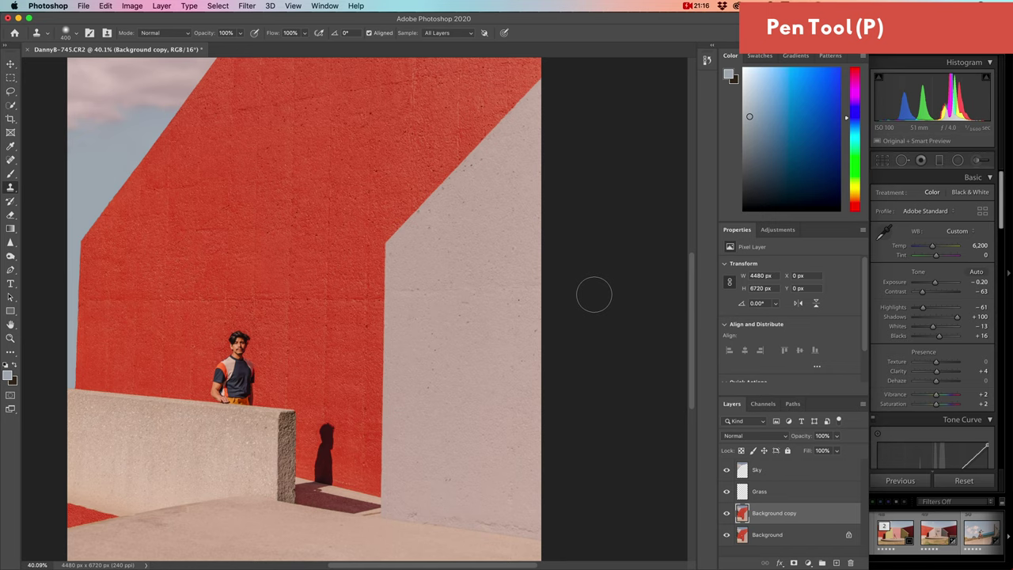
{"action": "key", "text": "p"}
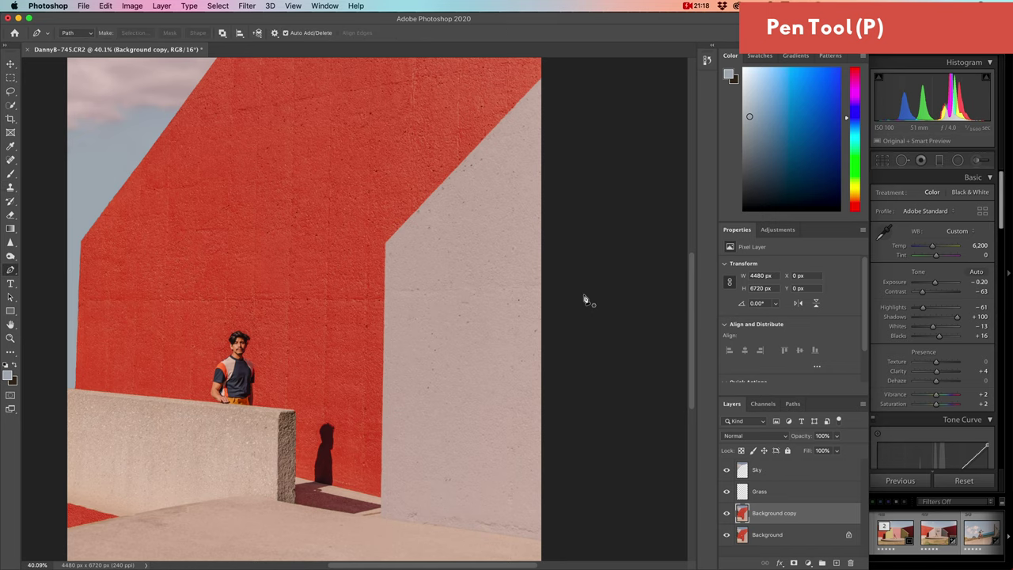
{"action": "scroll", "coordinate": [603, 279], "scroll_direction": "up", "scroll_amount": 5}
{"action": "scroll", "coordinate": [598, 274], "scroll_direction": "up", "scroll_amount": 2}
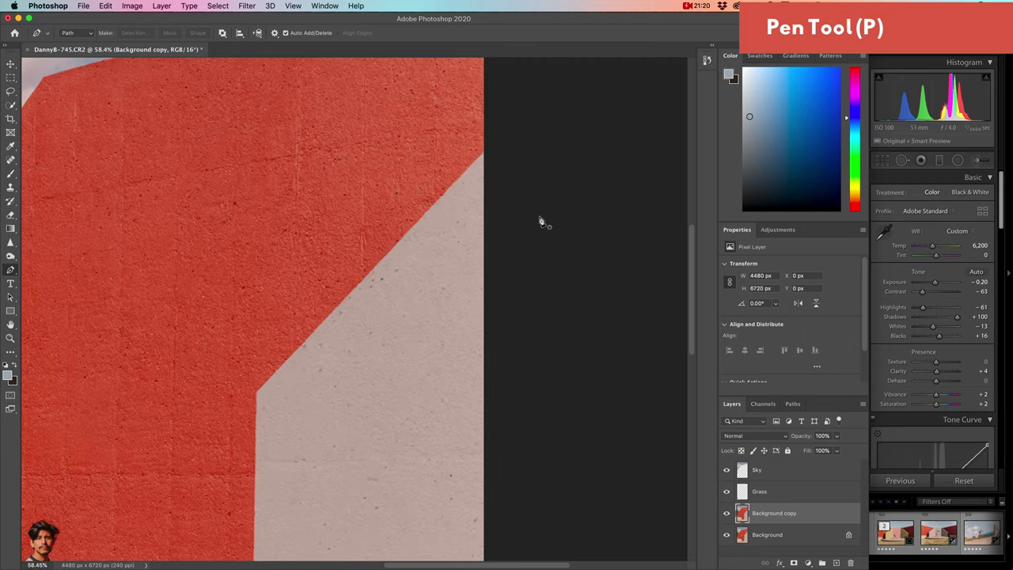
{"action": "scroll", "coordinate": [491, 169], "scroll_direction": "up", "scroll_amount": 3}
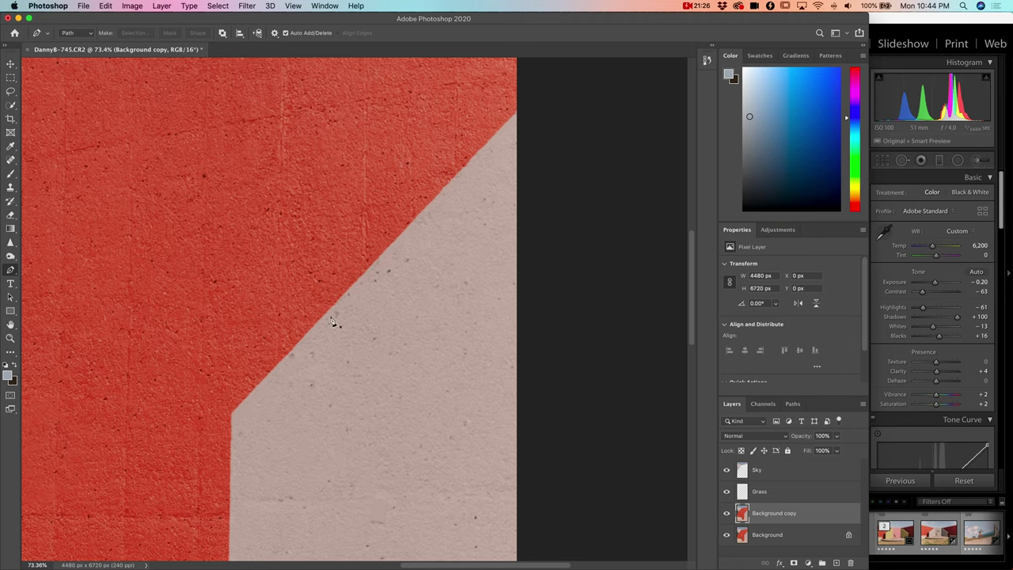
{"action": "left_click", "coordinate": [517, 110]}
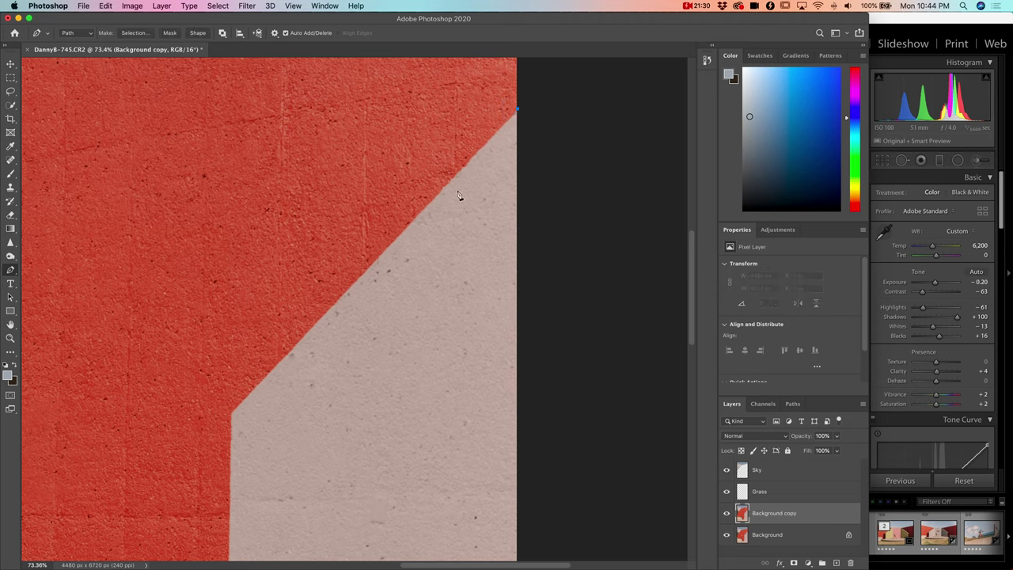
{"action": "left_click", "coordinate": [232, 417]}
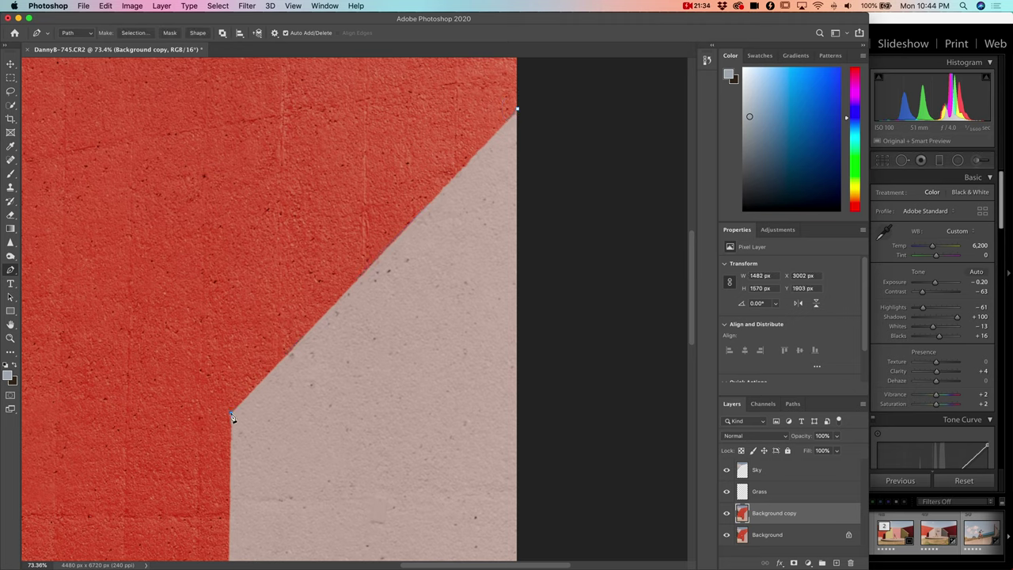
{"action": "scroll", "coordinate": [231, 417], "scroll_direction": "down", "scroll_amount": 4}
{"action": "scroll", "coordinate": [232, 417], "scroll_direction": "left", "scroll_amount": 1}
{"action": "scroll", "coordinate": [269, 472], "scroll_direction": "down", "scroll_amount": 1}
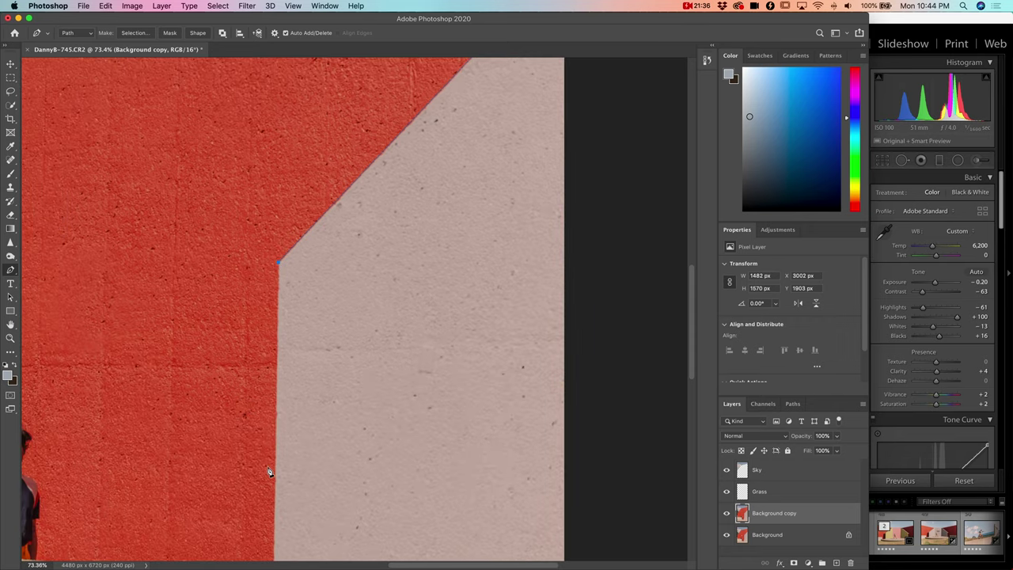
{"action": "scroll", "coordinate": [269, 472], "scroll_direction": "down", "scroll_amount": 5}
{"action": "scroll", "coordinate": [269, 472], "scroll_direction": "up", "scroll_amount": 8}
{"action": "scroll", "coordinate": [269, 472], "scroll_direction": "up", "scroll_amount": 2}
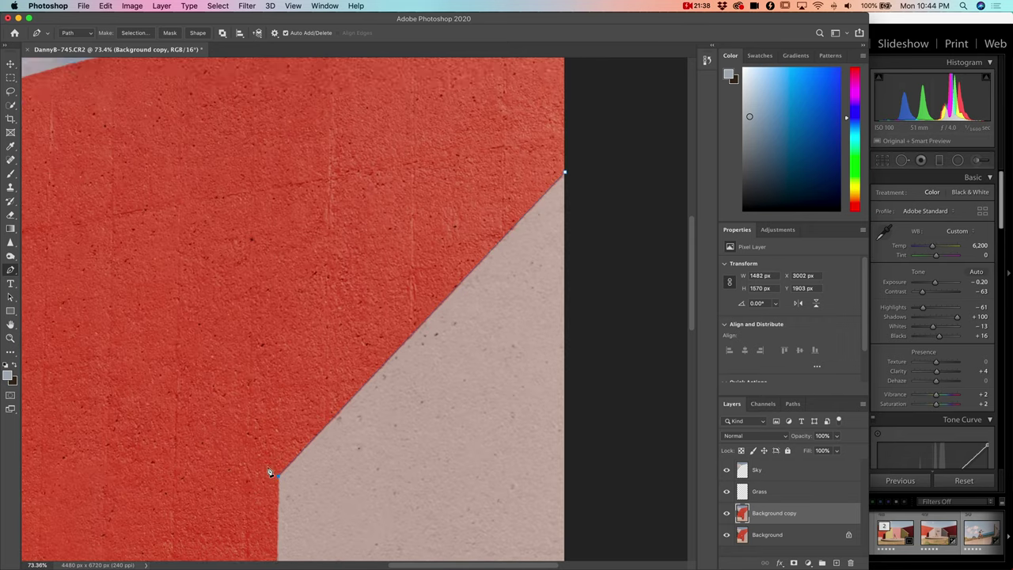
{"action": "key", "text": "super+z"}
{"action": "key", "text": "super+z"}
{"action": "key", "text": "super+z"}
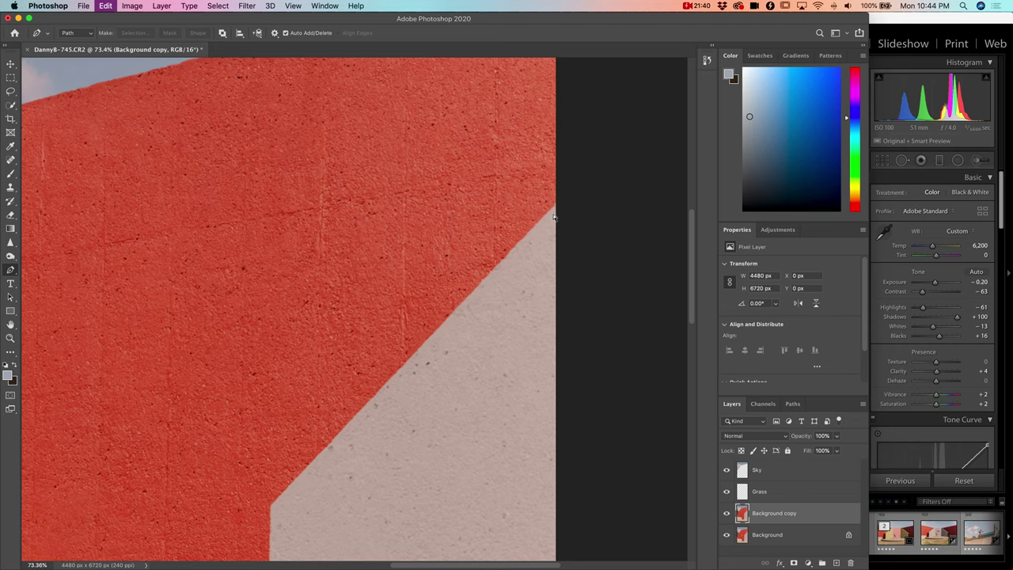
Trace a pen path along the pale wall's slanted upper edge, from the image border down to the wall's corner
{"action": "scroll", "coordinate": [554, 217], "scroll_direction": "up", "scroll_amount": 3}
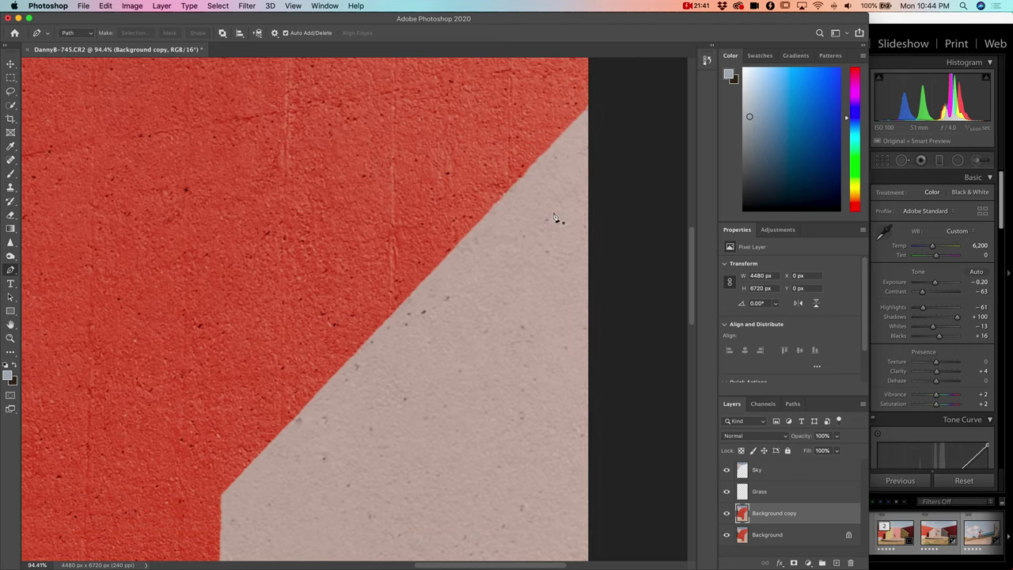
{"action": "left_click", "coordinate": [588, 106]}
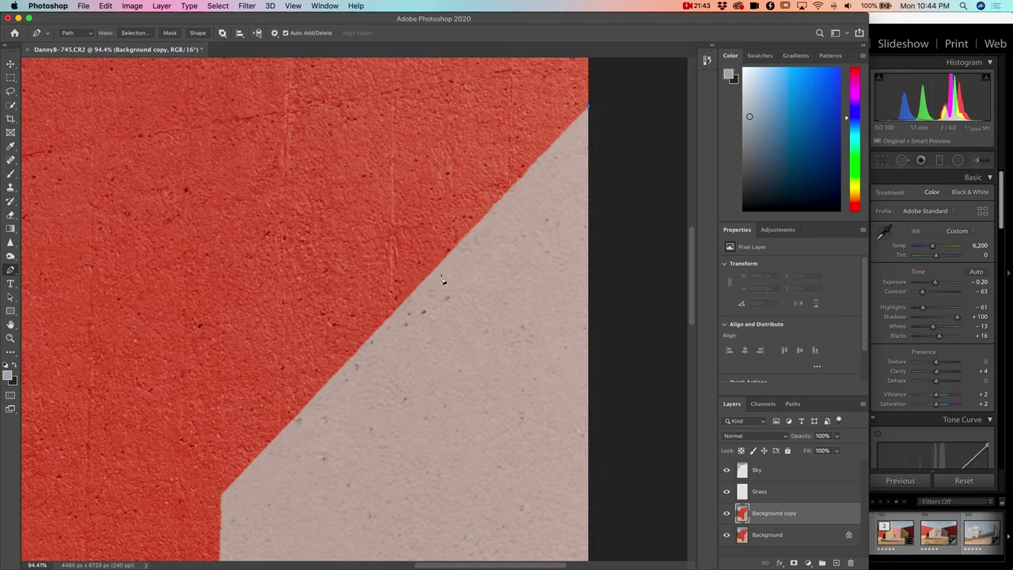
{"action": "left_click", "coordinate": [403, 302]}
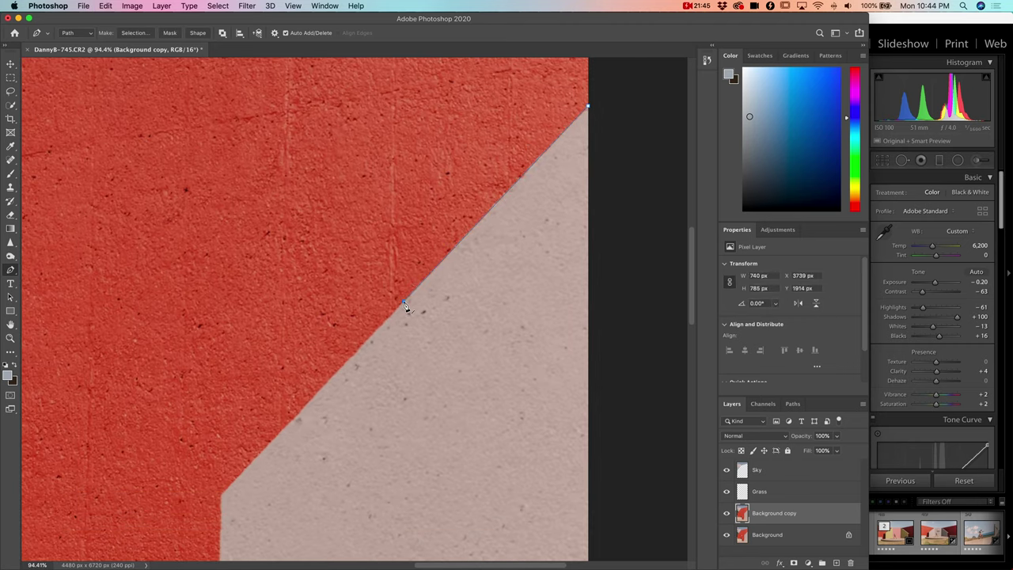
{"action": "left_click", "coordinate": [233, 481]}
{"action": "left_click", "coordinate": [220, 496]}
{"action": "scroll", "coordinate": [222, 498], "scroll_direction": "down", "scroll_amount": 10}
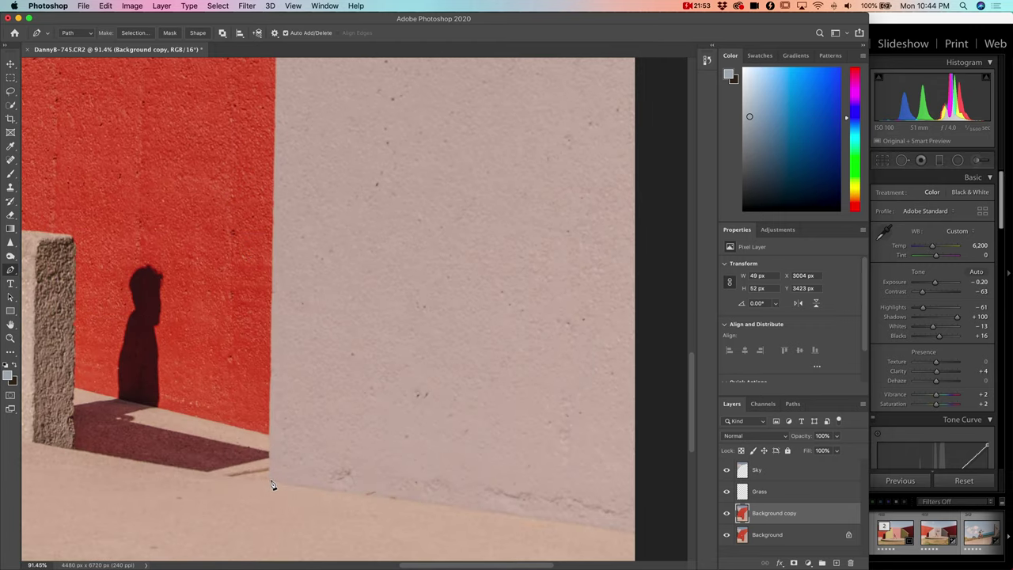
Continue the path down the pale wall's vertical edge and along its base to the image border, and close it at the starting point
{"action": "left_click", "coordinate": [268, 480]}
{"action": "scroll", "coordinate": [277, 491], "scroll_direction": "up", "scroll_amount": 10}
{"action": "scroll", "coordinate": [255, 301], "scroll_direction": "down", "scroll_amount": 10}
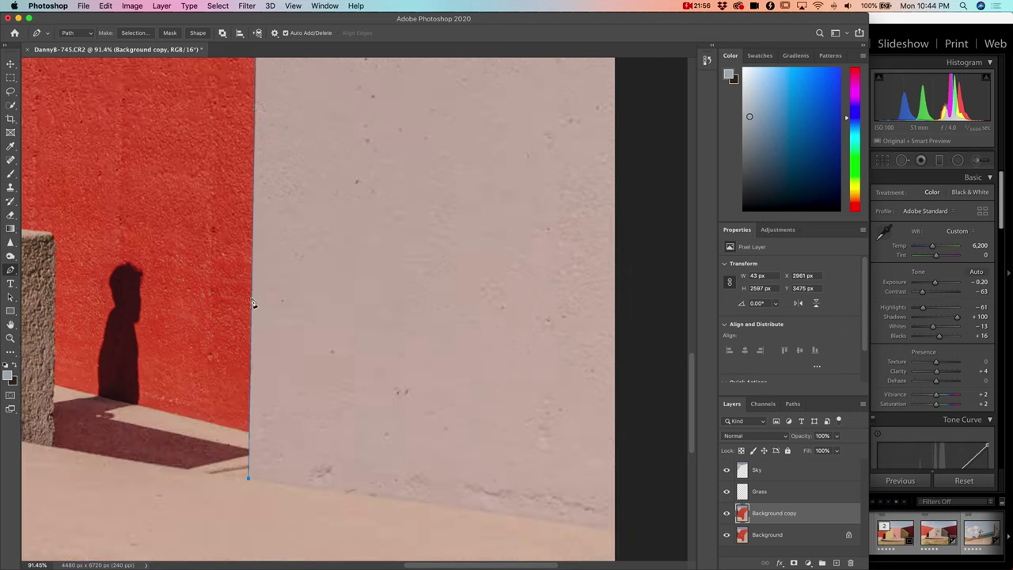
{"action": "left_click", "coordinate": [449, 441]}
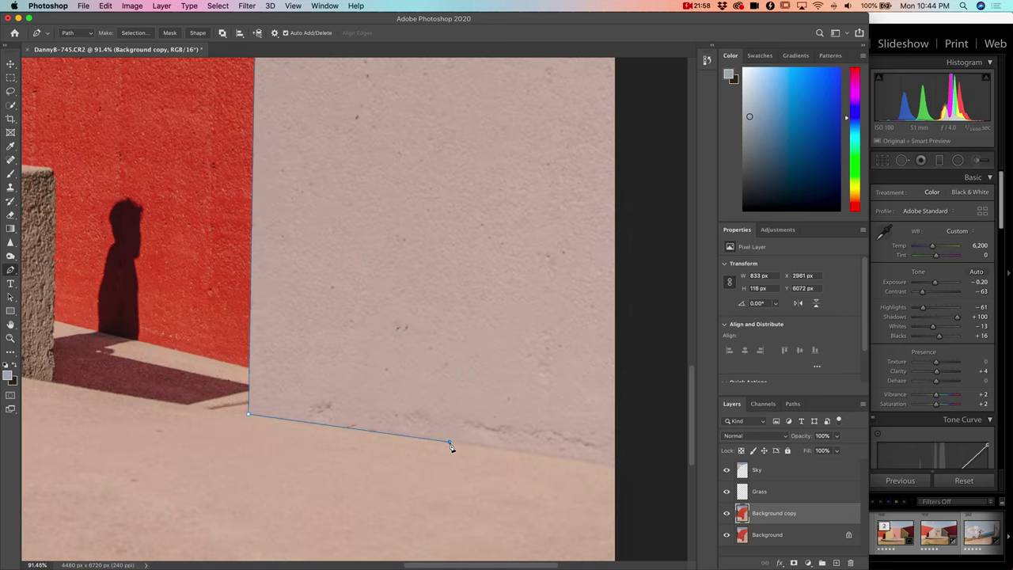
{"action": "left_click", "coordinate": [617, 467]}
{"action": "scroll", "coordinate": [629, 476], "scroll_direction": "up", "scroll_amount": 15}
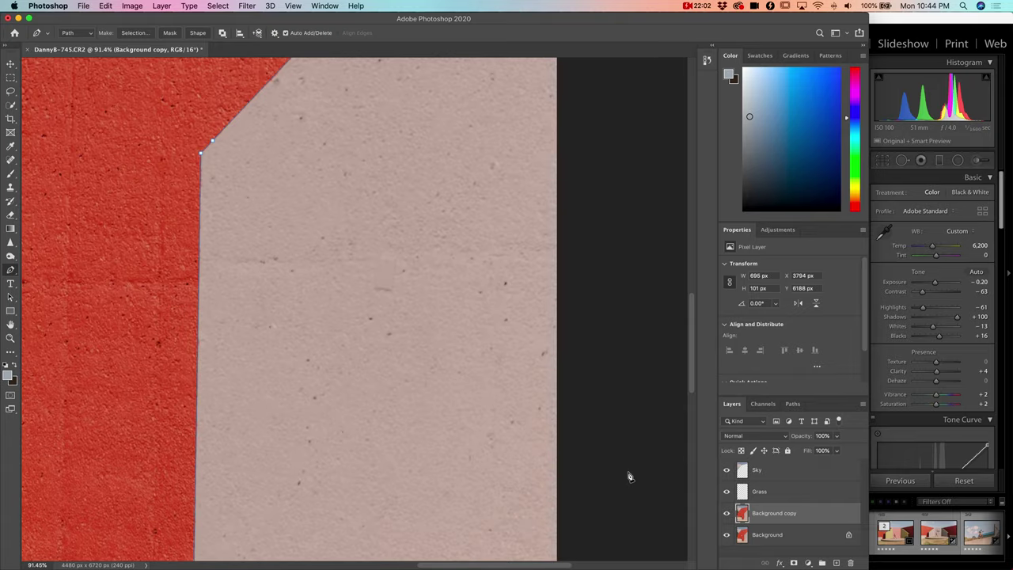
{"action": "left_click", "coordinate": [546, 108]}
Convert the closed pale wall path into a new anti-aliased selection with a 0 pixel feather radius
{"action": "scroll", "coordinate": [608, 336], "scroll_direction": "down", "scroll_amount": 5}
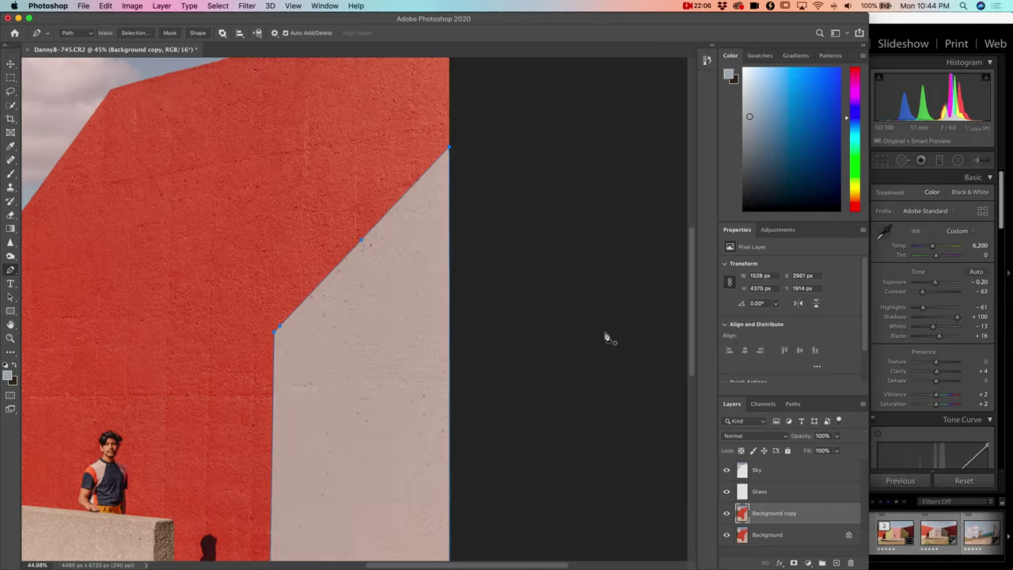
{"action": "scroll", "coordinate": [608, 338], "scroll_direction": "up", "scroll_amount": 3}
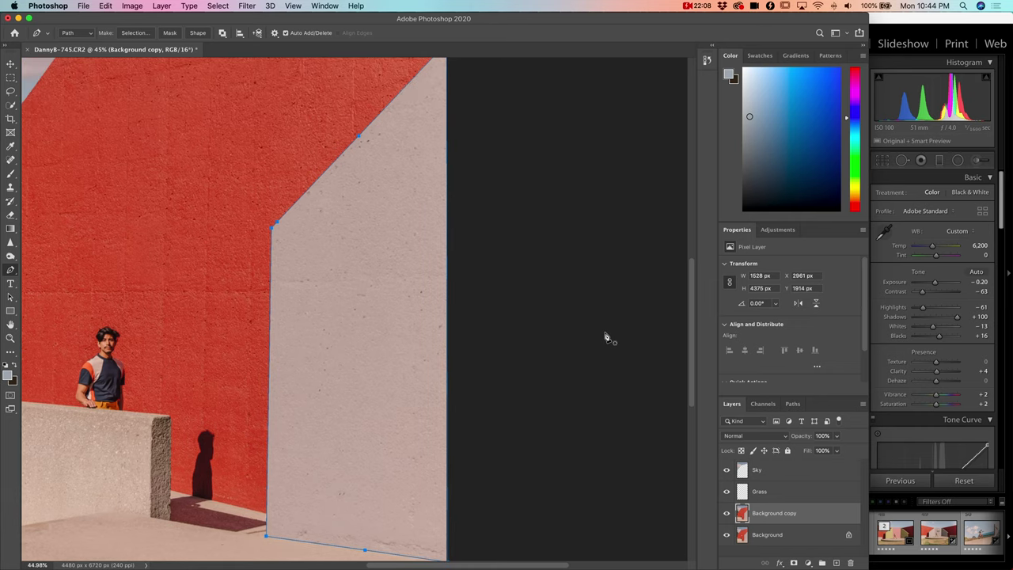
{"action": "scroll", "coordinate": [608, 338], "scroll_direction": "down", "scroll_amount": 2}
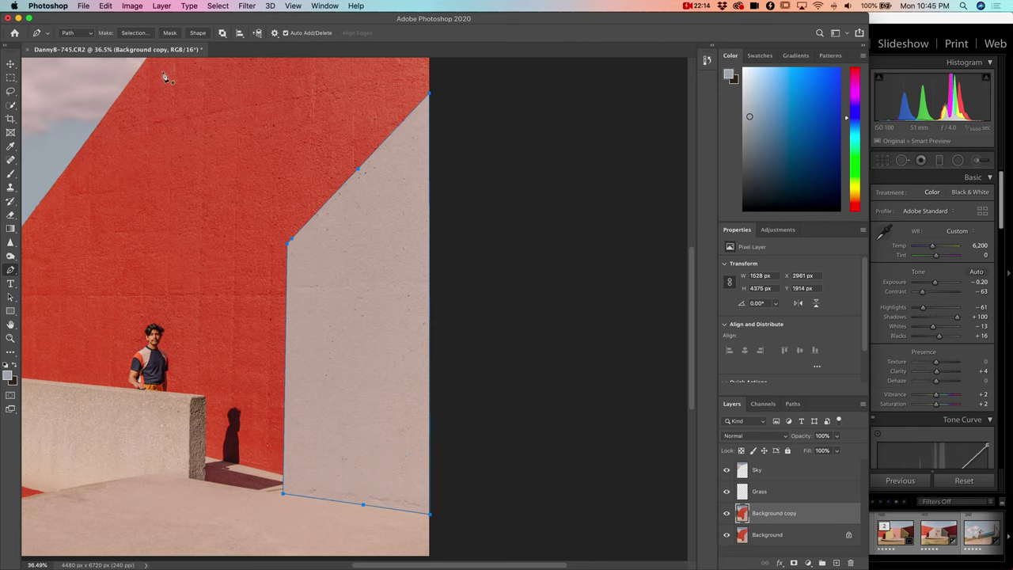
{"action": "left_click", "coordinate": [134, 32]}
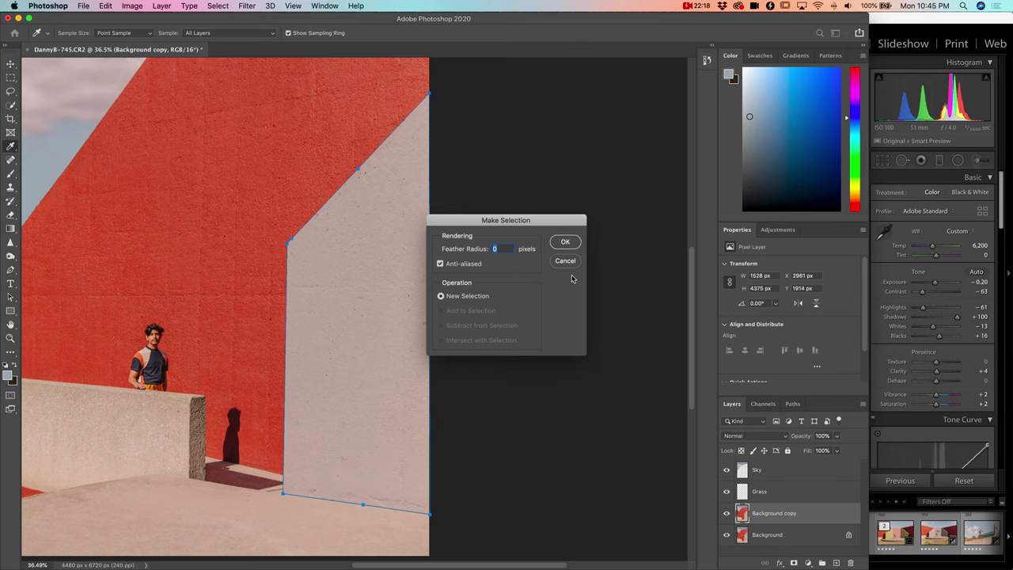
{"action": "key", "text": "Return"}
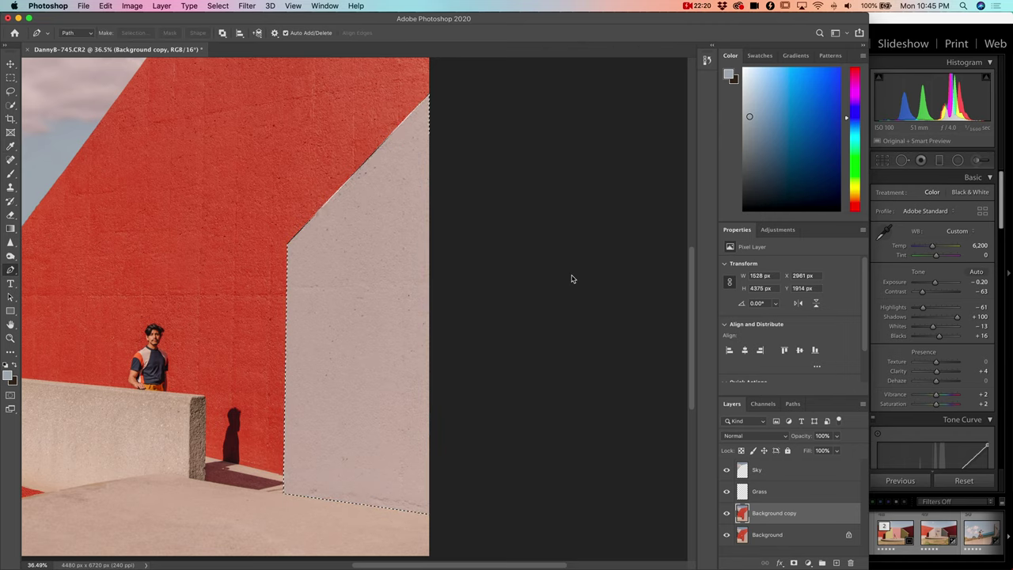
Refine the wall selection in Select and Mask with Smooth 21 and Feather 1.9 px
{"action": "key", "text": "w"}
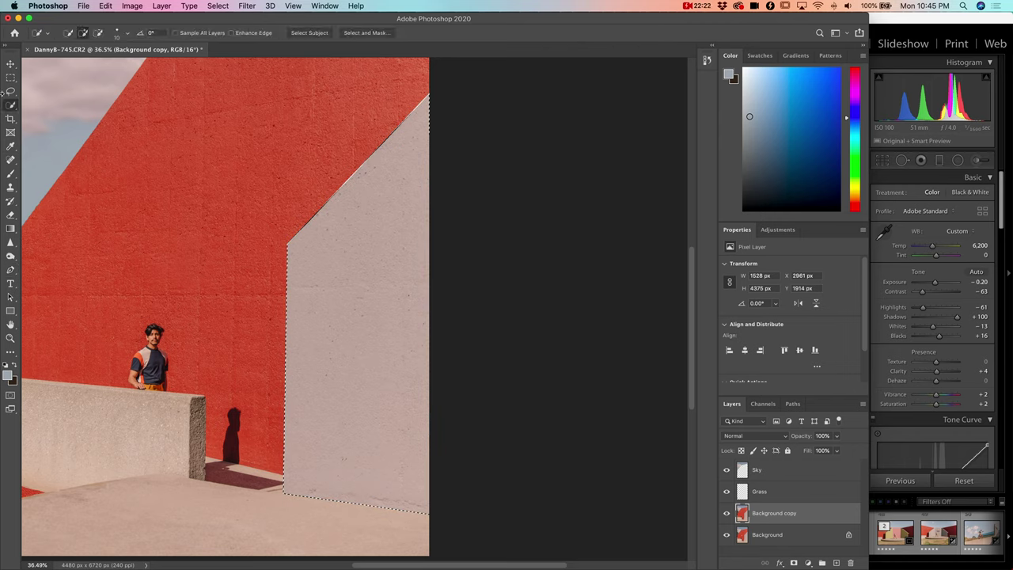
{"action": "left_click", "coordinate": [360, 34]}
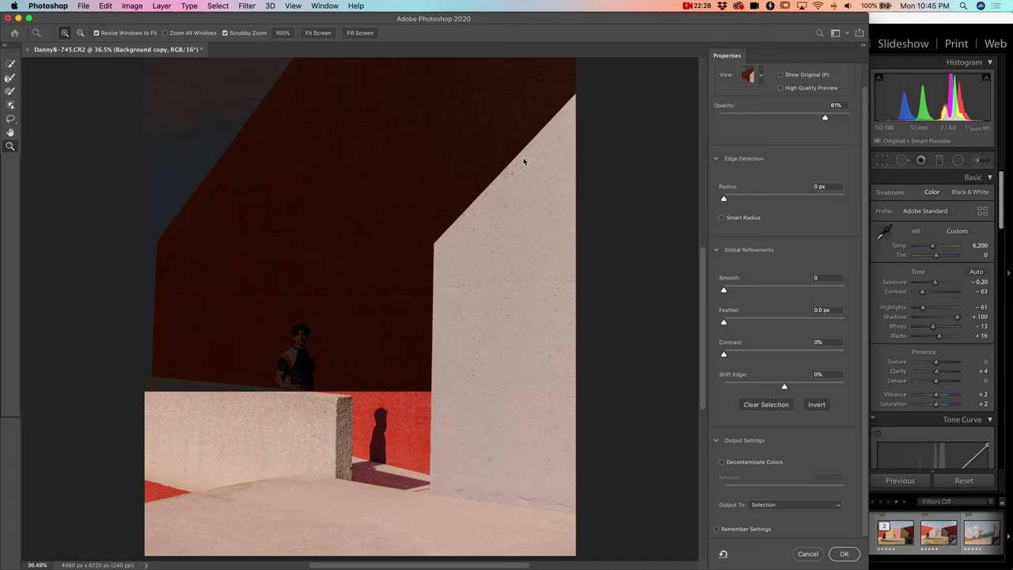
{"action": "left_click", "coordinate": [750, 291]}
{"action": "left_click", "coordinate": [736, 322]}
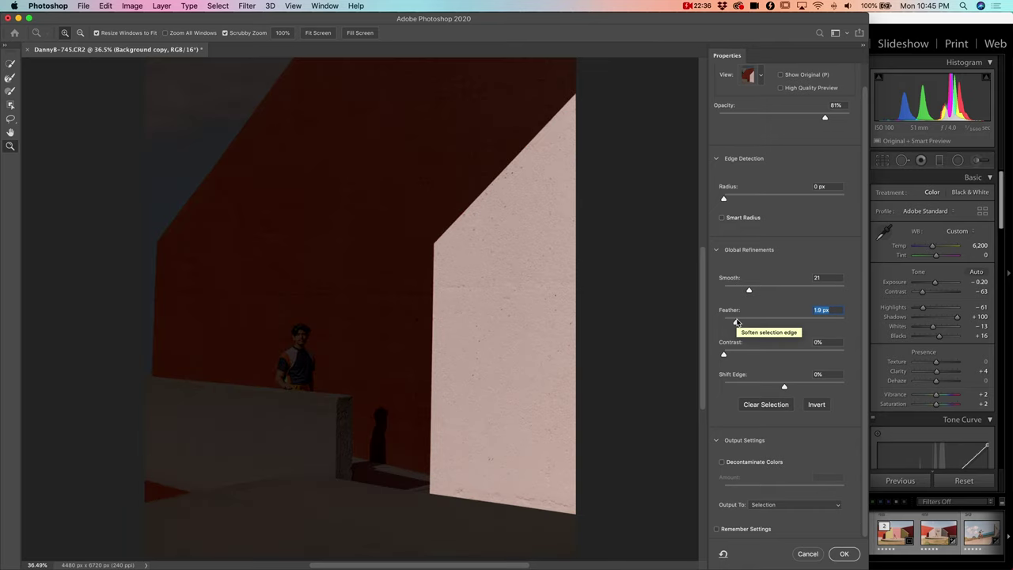
Set Shift Edge to -32%, check the wall's edges up close, and output the refinement as a selection
{"action": "left_click_drag", "start_coordinate": [507, 167], "coordinate": [508, 169]}
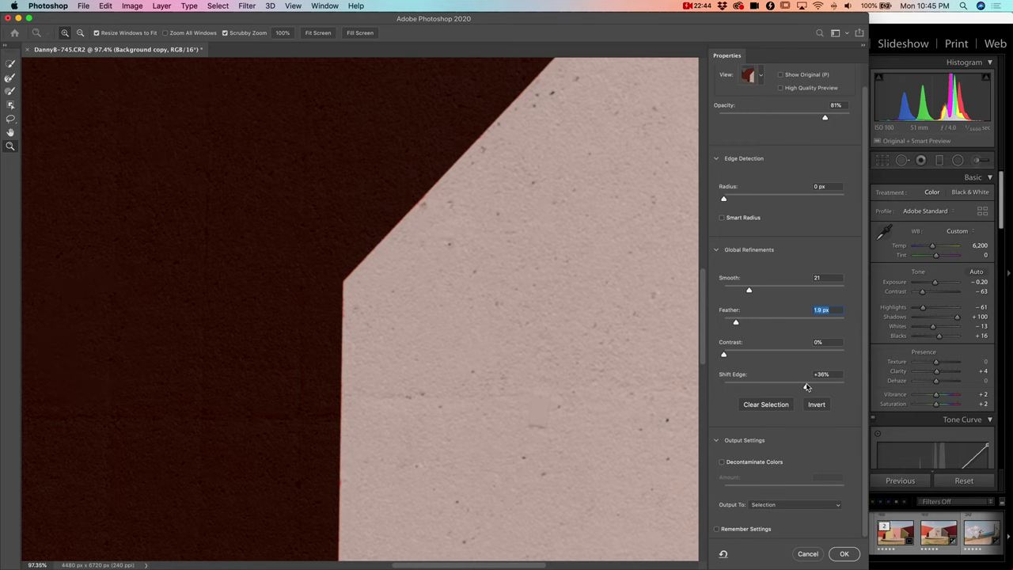
{"action": "left_click_drag", "start_coordinate": [806, 387], "coordinate": [765, 387]}
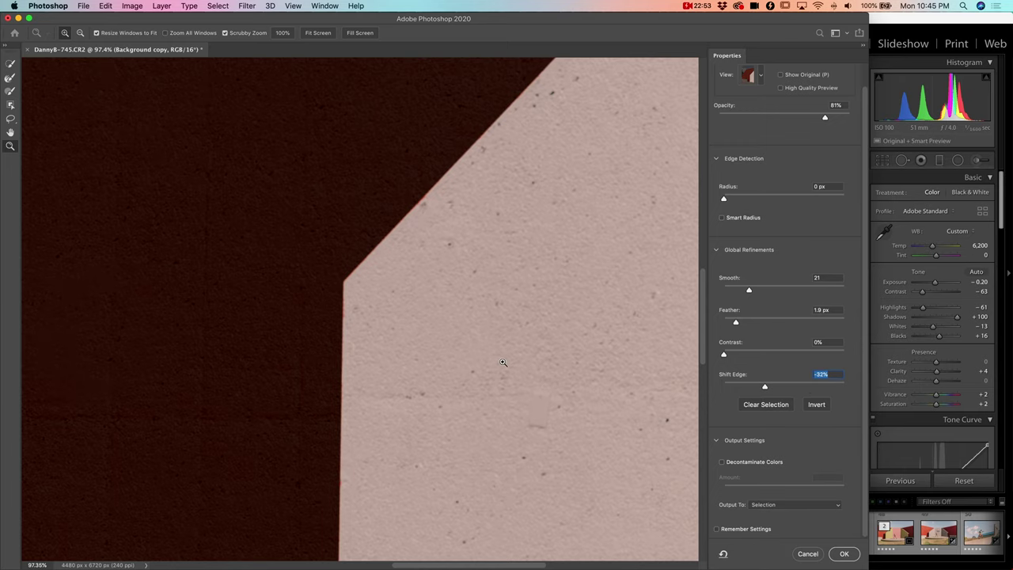
{"action": "scroll", "coordinate": [502, 361], "scroll_direction": "down", "scroll_amount": 10}
{"action": "scroll", "coordinate": [503, 362], "scroll_direction": "right", "scroll_amount": 8}
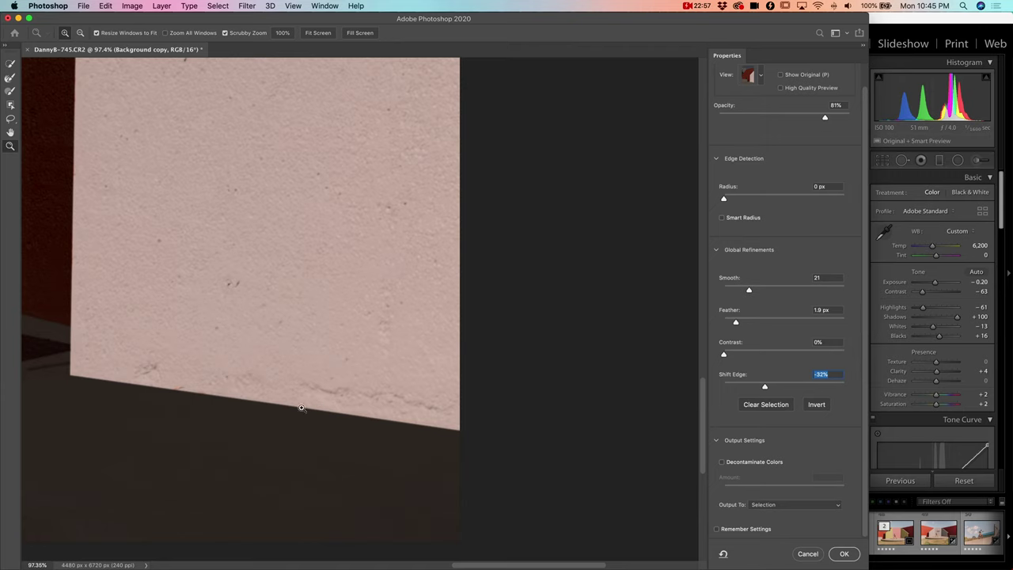
{"action": "scroll", "coordinate": [384, 461], "scroll_direction": "up", "scroll_amount": 10}
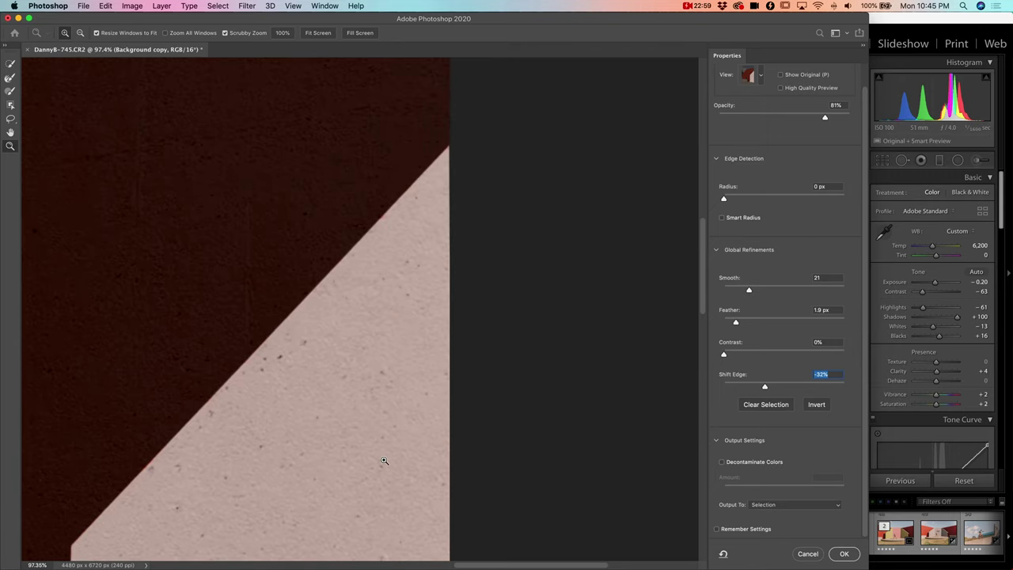
{"action": "scroll", "coordinate": [384, 461], "scroll_direction": "down", "scroll_amount": 10}
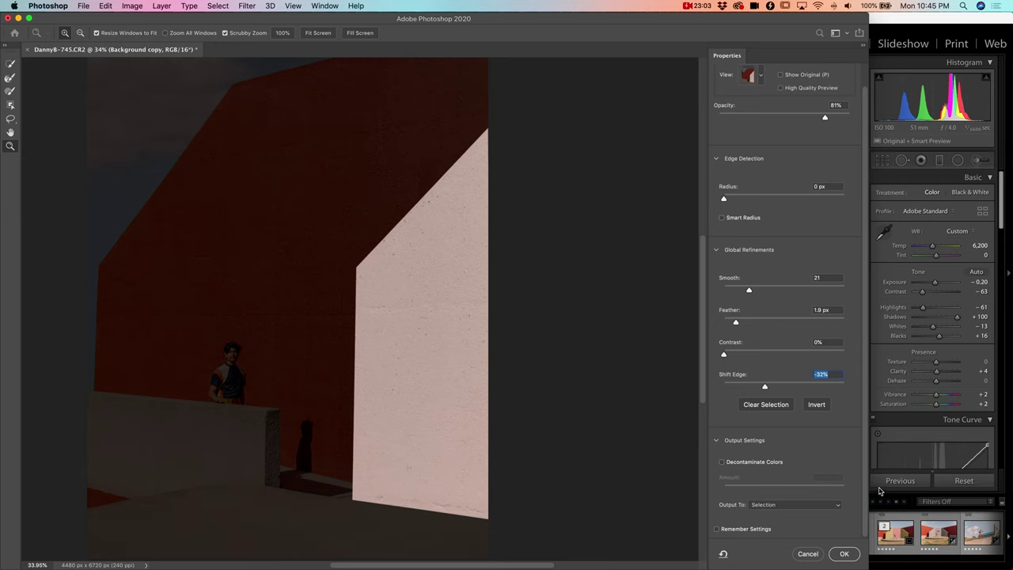
{"action": "left_click", "coordinate": [845, 554]}
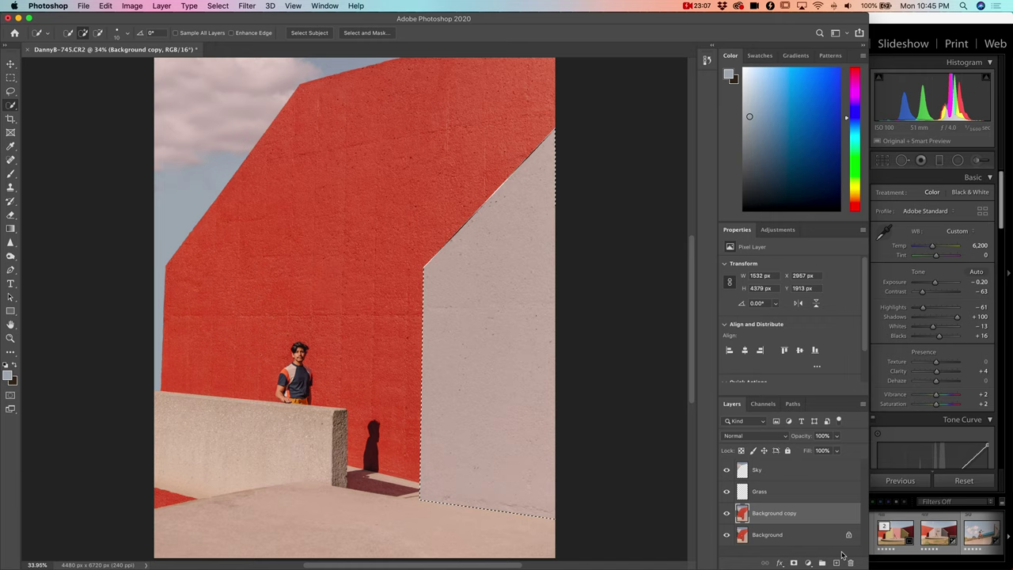
Copy the selected pale wall onto a new layer and keep its outline selected
{"action": "key", "text": "cmd+j"}
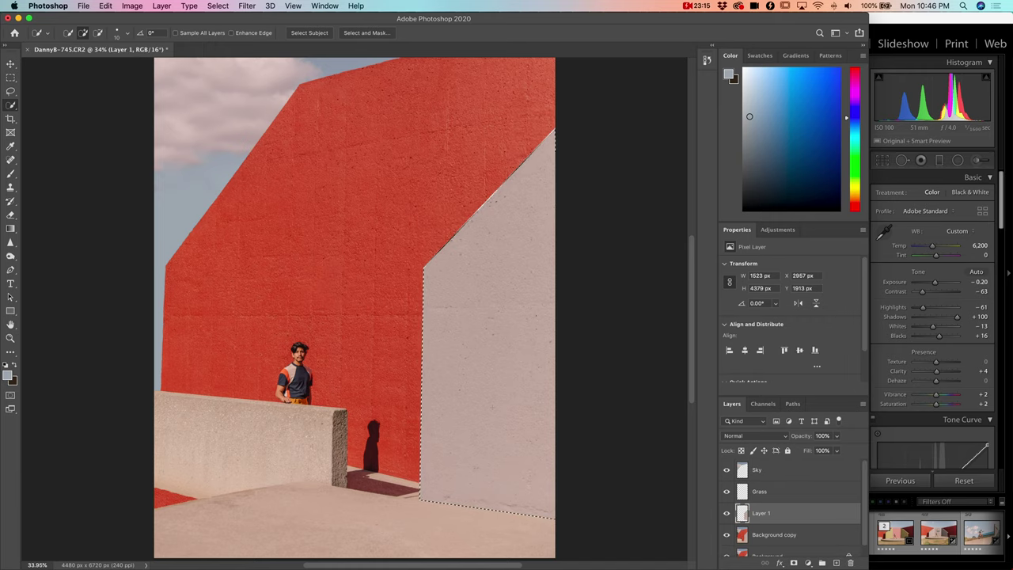
{"action": "scroll", "coordinate": [356, 309], "scroll_direction": "right", "scroll_amount": 5}
{"action": "key", "text": "super+shift+d"}
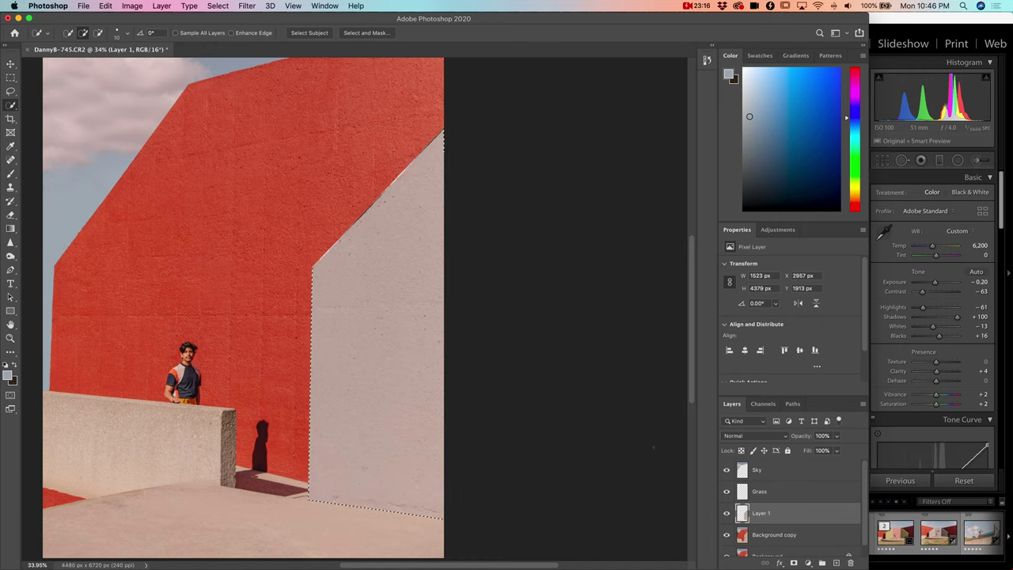
Add a Hue/Saturation adjustment layer masked to the selected pale wall, with Hue -33 and Saturation +37
{"action": "left_click", "coordinate": [808, 563]}
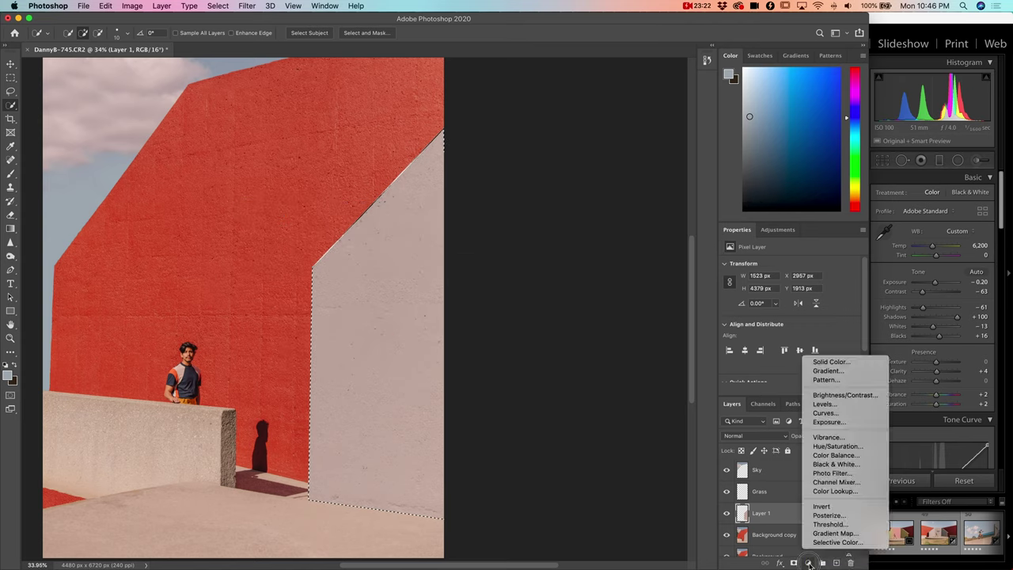
{"action": "left_click", "coordinate": [832, 447]}
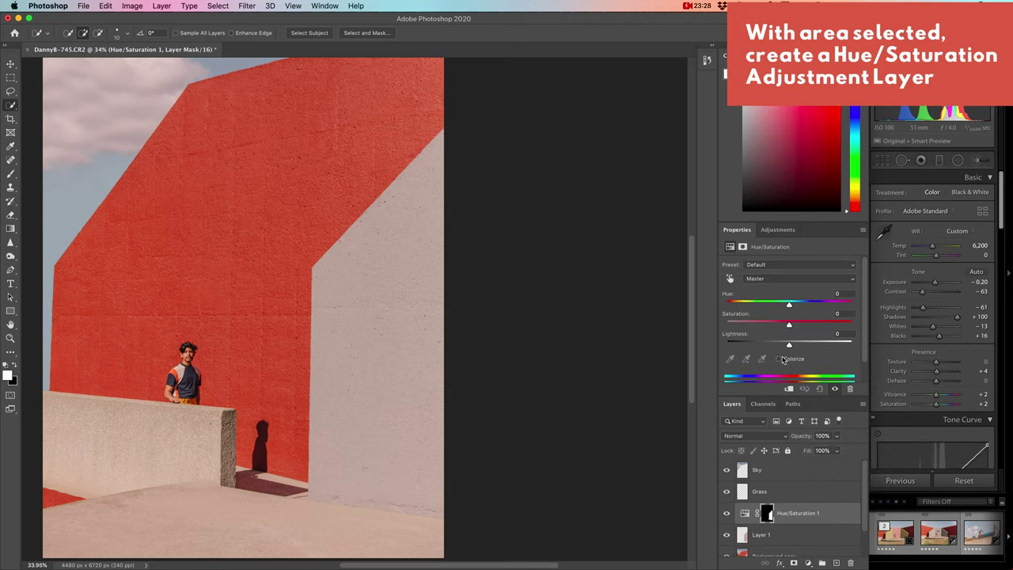
{"action": "left_click_drag", "start_coordinate": [789, 325], "coordinate": [768, 306]}
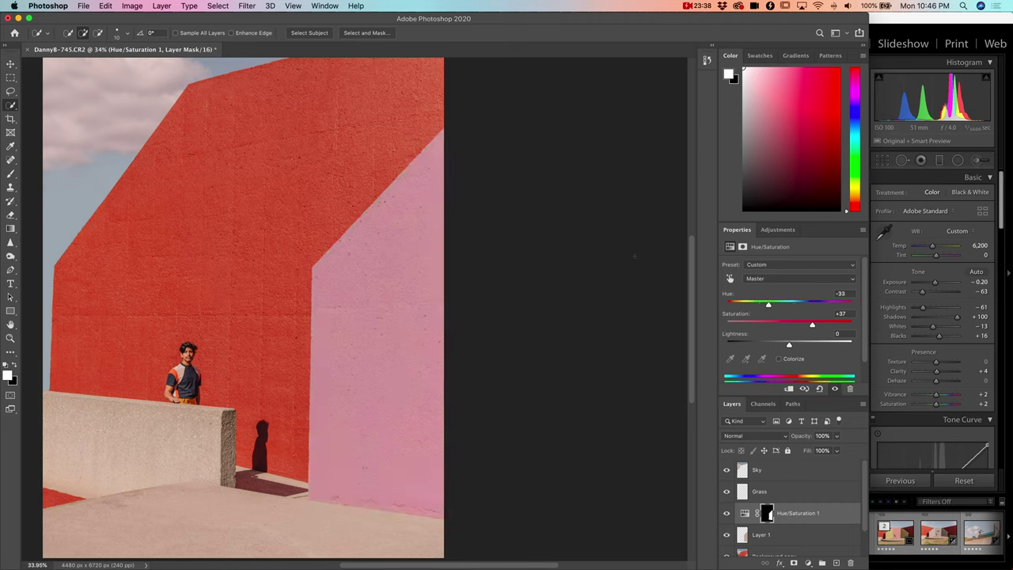
Turn on Colorize for the wall's Hue/Saturation adjustment and set its Saturation to 42
{"action": "left_click", "coordinate": [780, 360]}
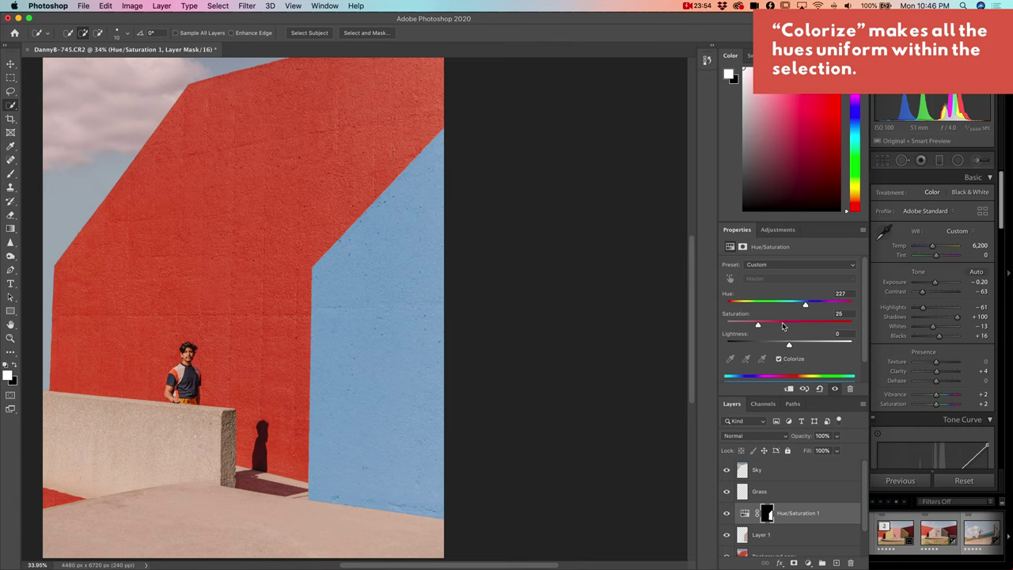
{"action": "left_click", "coordinate": [779, 325]}
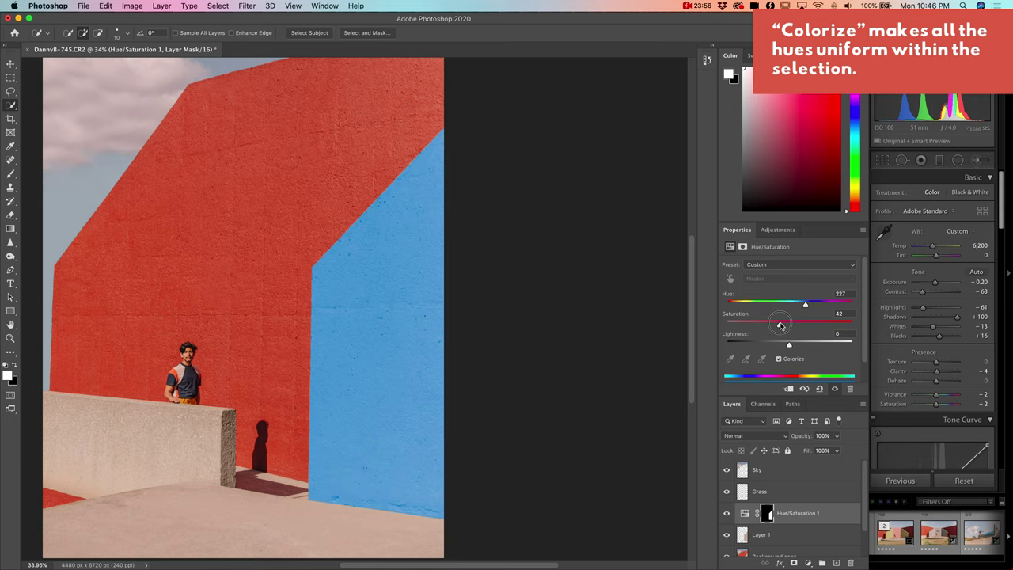
{"action": "key", "text": "super+0"}
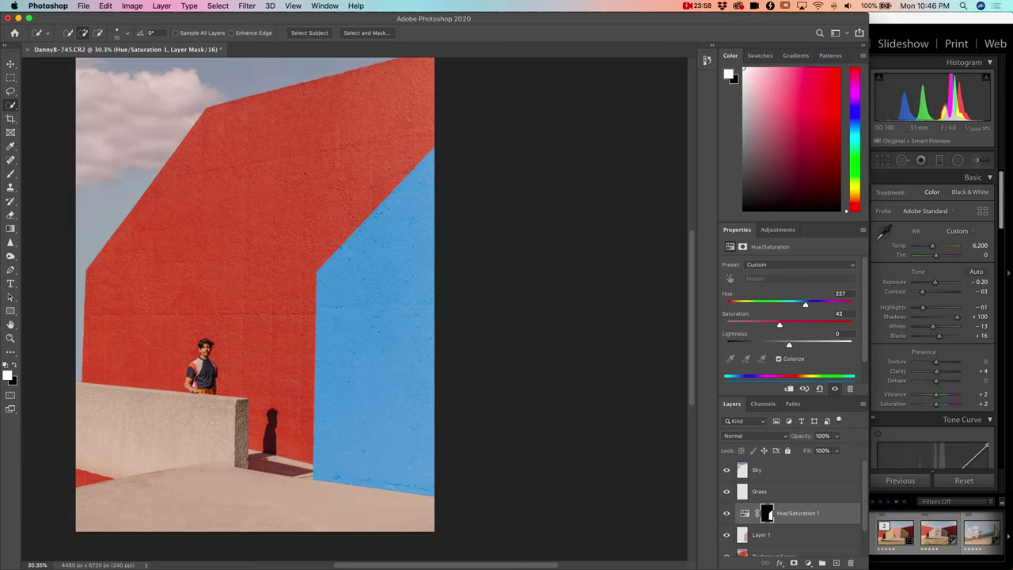
Recolour the wall yellow to match the reference image, with Hue 54, Saturation 29 and Lightness -19
{"action": "left_click_drag", "start_coordinate": [780, 304], "coordinate": [771, 325]}
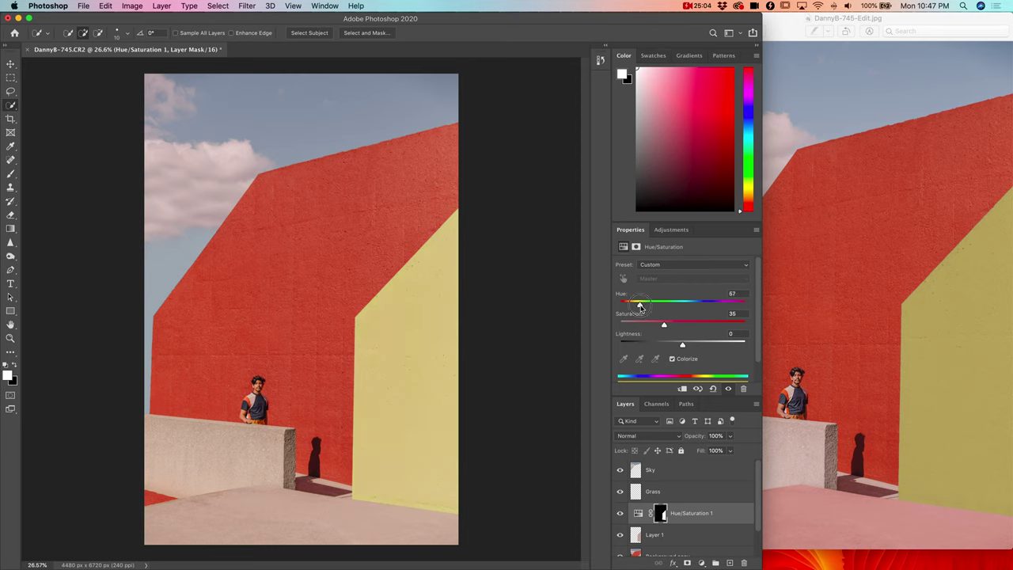
{"action": "left_click_drag", "start_coordinate": [642, 305], "coordinate": [642, 307]}
{"action": "left_click_drag", "start_coordinate": [684, 346], "coordinate": [642, 306]}
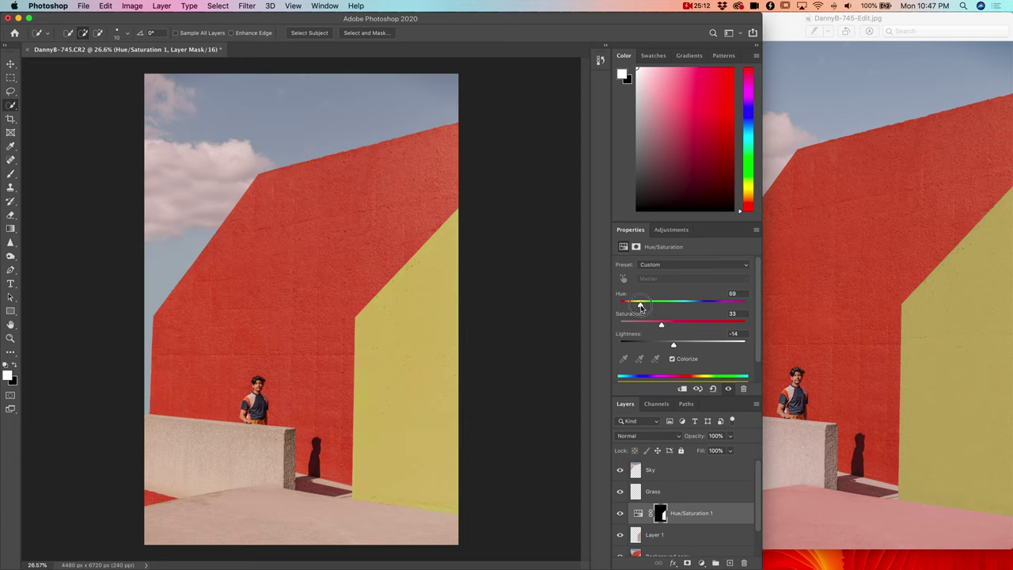
{"action": "left_click_drag", "start_coordinate": [640, 306], "coordinate": [641, 305]}
{"action": "left_click_drag", "start_coordinate": [673, 346], "coordinate": [639, 306]}
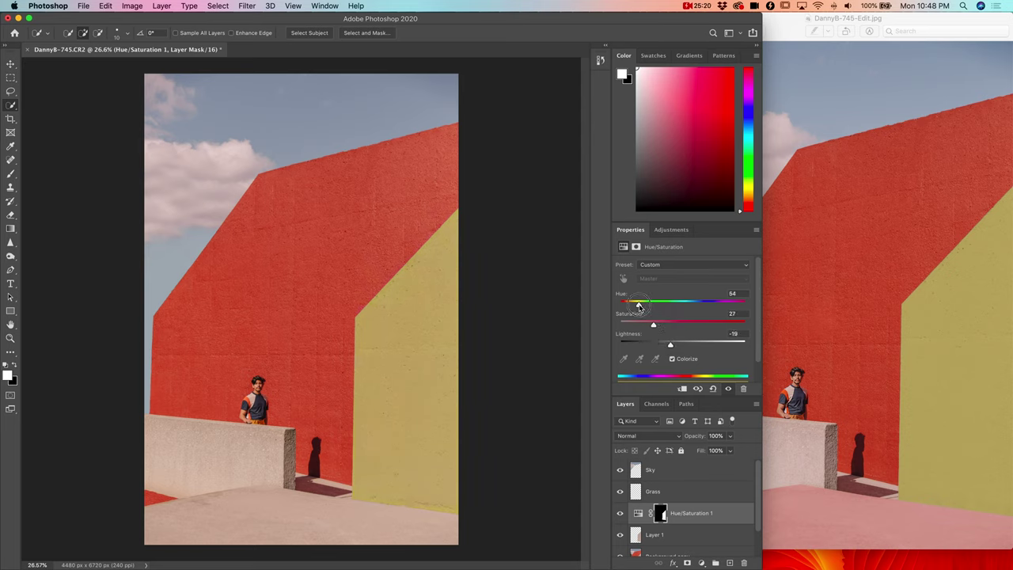
{"action": "left_click", "coordinate": [658, 324]}
Compare the wall with and without its Hue/Saturation adjustment by switching the layer's visibility
{"action": "scroll", "coordinate": [657, 325], "scroll_direction": "down", "scroll_amount": 1}
{"action": "scroll", "coordinate": [642, 514], "scroll_direction": "down", "scroll_amount": 2}
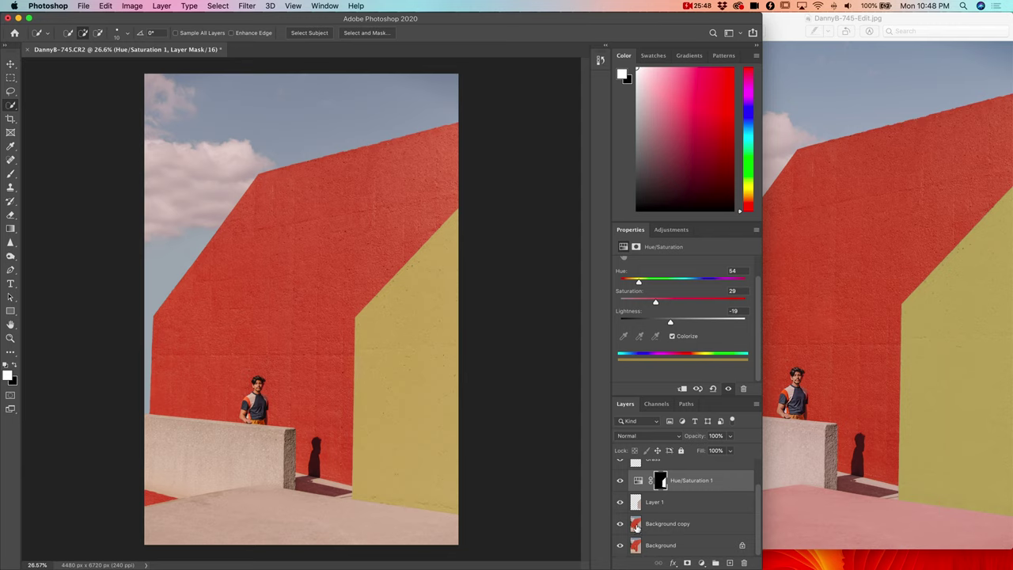
{"action": "left_click", "coordinate": [620, 482]}
{"action": "left_click", "coordinate": [621, 482]}
{"action": "left_click", "coordinate": [620, 483]}
{"action": "left_click", "coordinate": [620, 483]}
On the Background copy layer, start a Pen path at the image's left edge along the floor's border with the red patch
{"action": "left_click", "coordinate": [640, 526]}
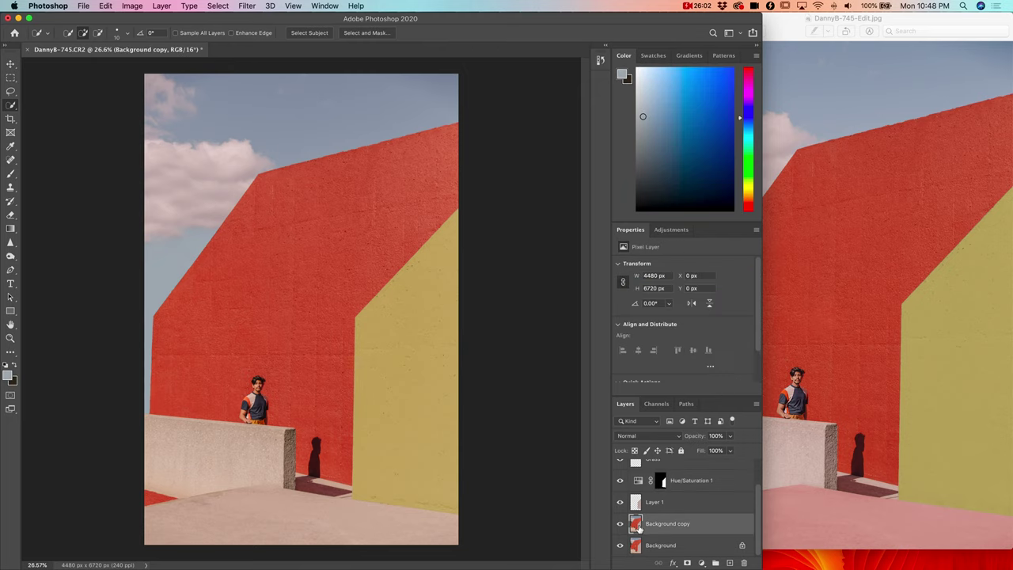
{"action": "scroll", "coordinate": [203, 493], "scroll_direction": "up", "scroll_amount": 5}
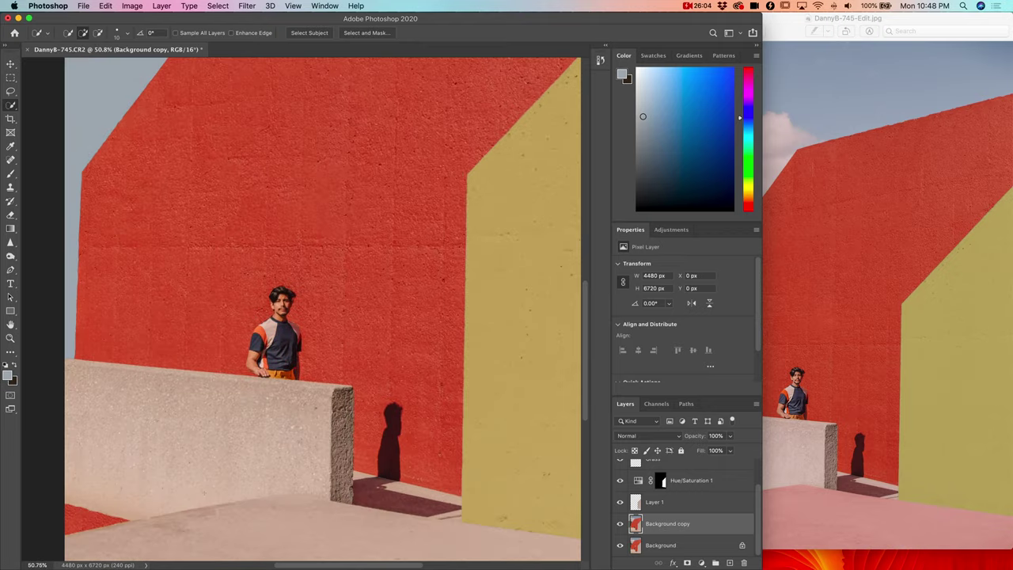
{"action": "scroll", "coordinate": [211, 491], "scroll_direction": "right", "scroll_amount": 10}
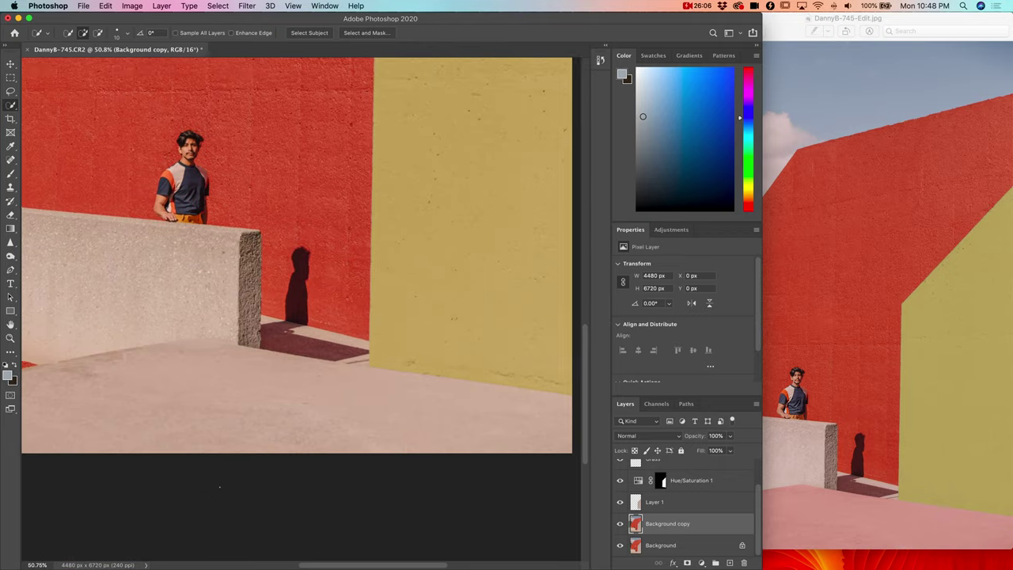
{"action": "key", "text": "p"}
{"action": "scroll", "coordinate": [145, 465], "scroll_direction": "left", "scroll_amount": 8}
{"action": "scroll", "coordinate": [144, 464], "scroll_direction": "up", "scroll_amount": 3}
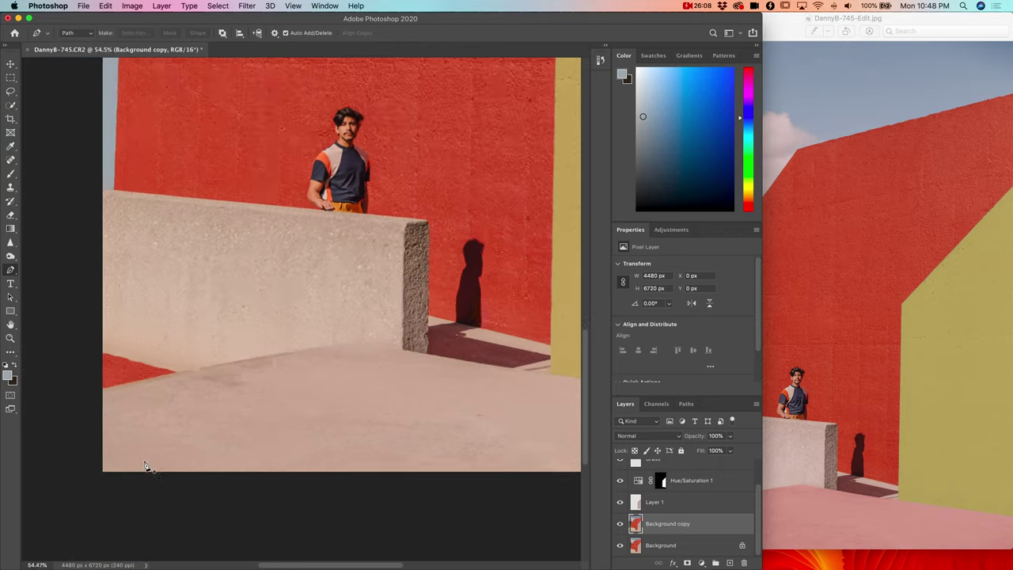
{"action": "scroll", "coordinate": [156, 462], "scroll_direction": "up", "scroll_amount": 3}
{"action": "scroll", "coordinate": [156, 463], "scroll_direction": "left", "scroll_amount": 4}
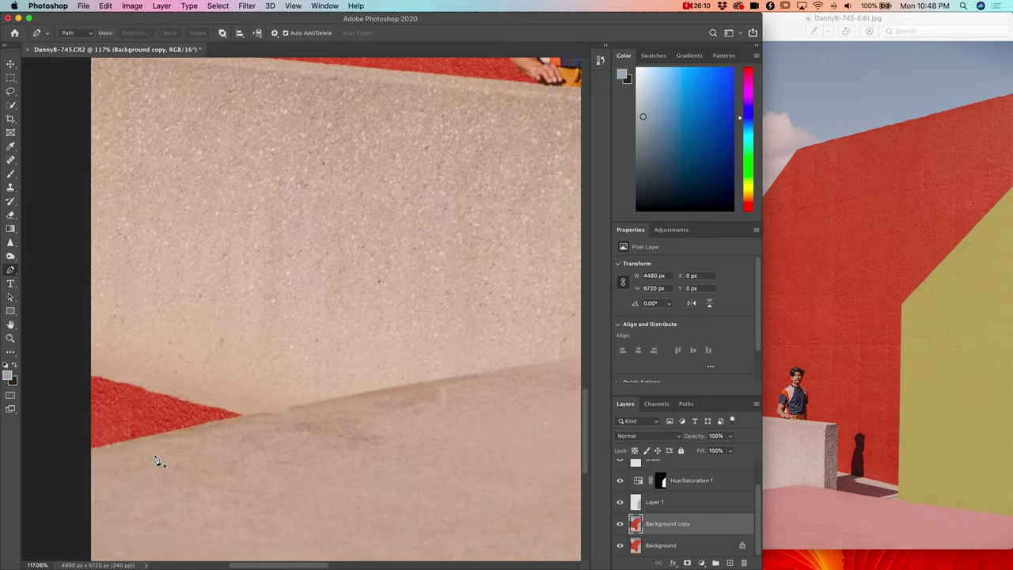
{"action": "left_click", "coordinate": [113, 449]}
{"action": "left_click", "coordinate": [148, 443]}
{"action": "left_click", "coordinate": [191, 434]}
{"action": "left_click_drag", "start_coordinate": [190, 433], "coordinate": [194, 431]}
{"action": "left_click", "coordinate": [234, 425]}
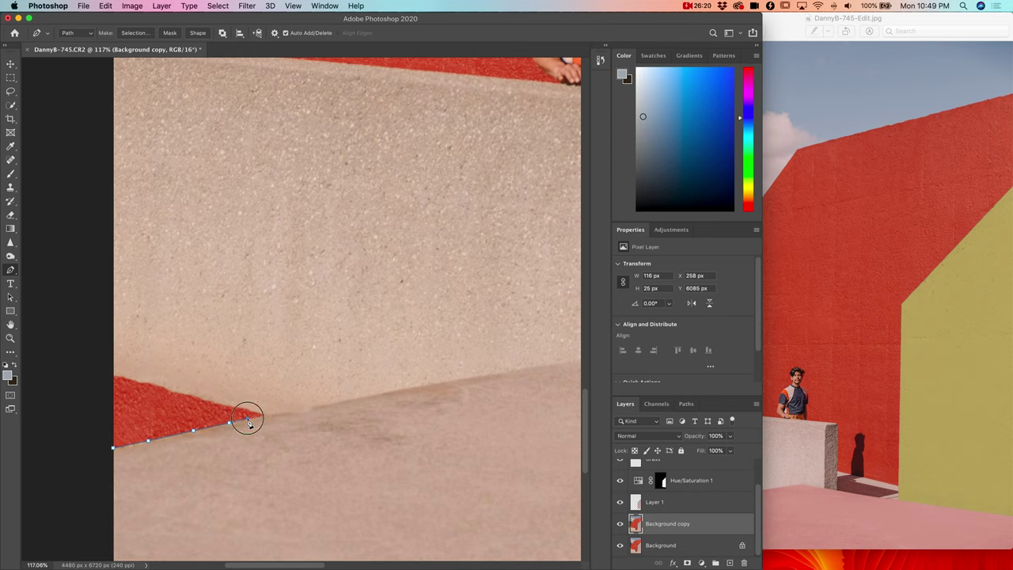
{"action": "left_click", "coordinate": [261, 417]}
{"action": "mouse_move", "coordinate": [258, 415]}
{"action": "left_mouse_down"}
{"action": "mouse_move", "coordinate": [260, 385]}
{"action": "mouse_move", "coordinate": [262, 409]}
{"action": "left_mouse_up"}
{"action": "key", "text": "super+z"}
{"action": "left_click_drag", "start_coordinate": [325, 406], "coordinate": [373, 398]}
{"action": "left_click_drag", "start_coordinate": [451, 386], "coordinate": [452, 387]}
{"action": "key", "text": "super+z"}
{"action": "key", "text": "super+z"}
Continue the Pen path along the base of the low concrete wall, over the floor's peak to near the wall's dark end face
{"action": "left_click", "coordinate": [268, 414]}
{"action": "left_click", "coordinate": [318, 405]}
{"action": "left_click", "coordinate": [383, 392]}
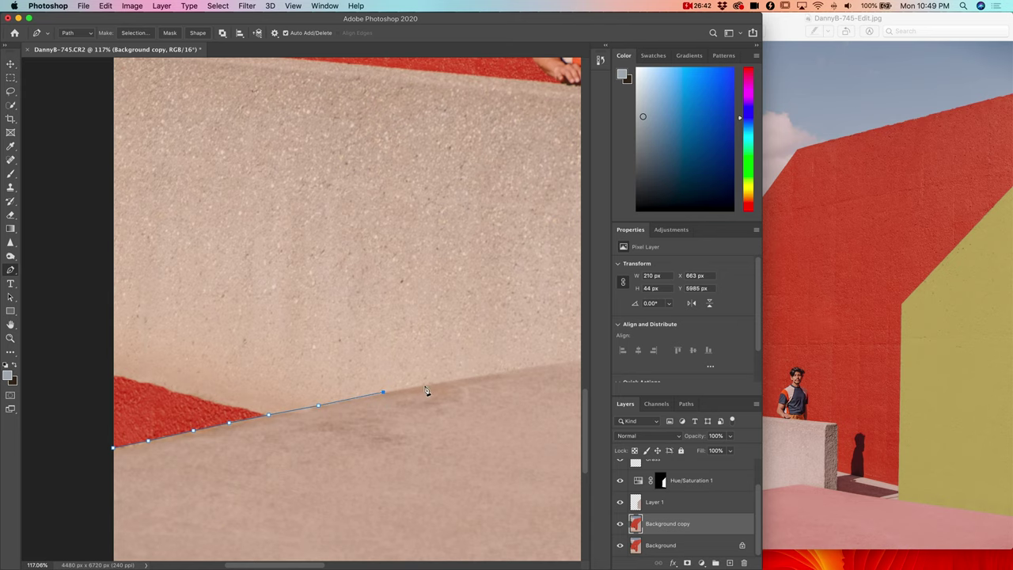
{"action": "left_click", "coordinate": [434, 383]}
{"action": "scroll", "coordinate": [480, 385], "scroll_direction": "right", "scroll_amount": 5}
{"action": "scroll", "coordinate": [353, 425], "scroll_direction": "up", "scroll_amount": 1}
{"action": "left_click", "coordinate": [325, 401]}
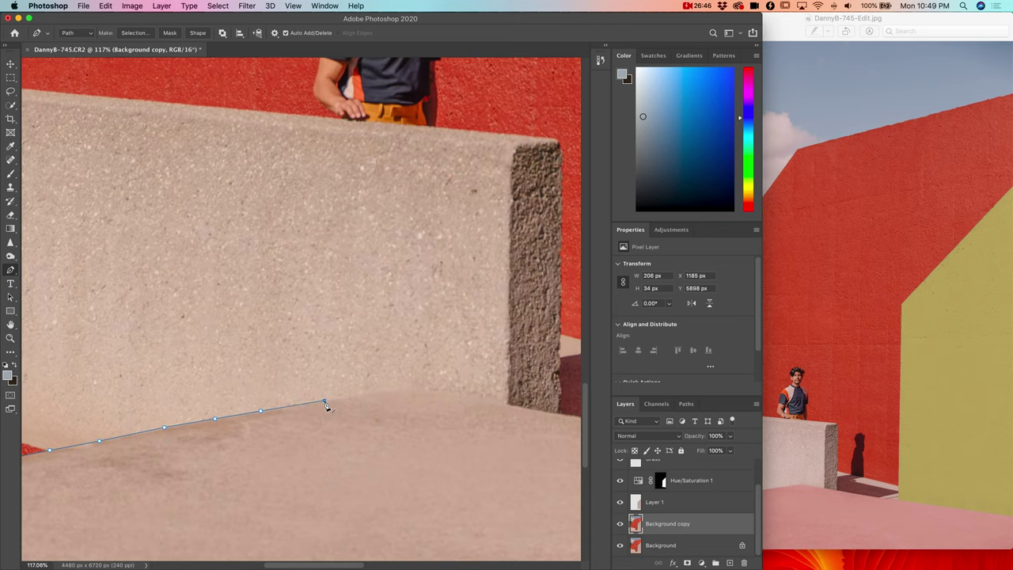
{"action": "left_click", "coordinate": [375, 393]}
{"action": "left_click", "coordinate": [411, 386]}
{"action": "left_click", "coordinate": [470, 397]}
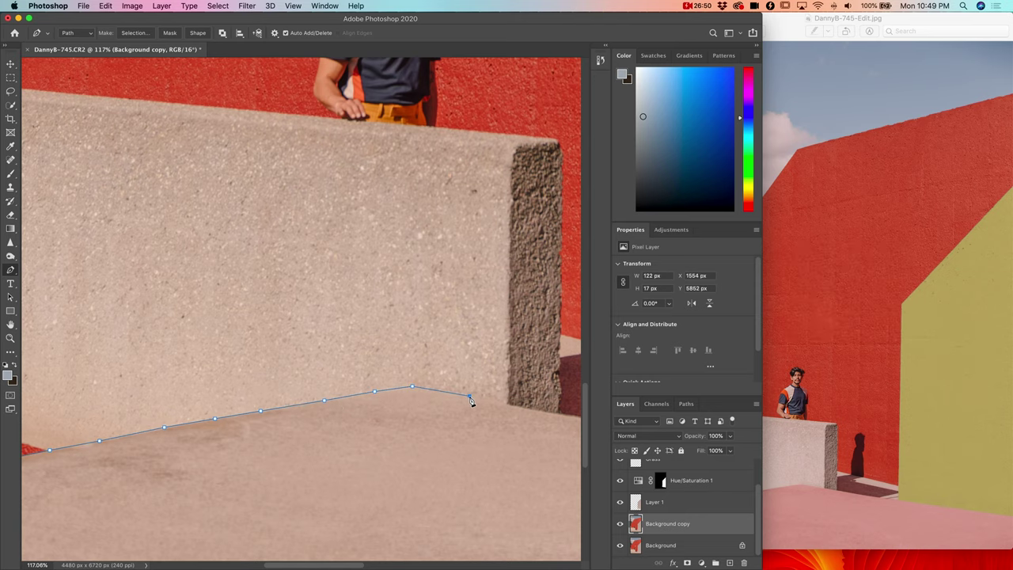
Extend the Pen path along the floor edge past the concrete wall's end, the shadow and the yellow wall's base to the image's right edge
{"action": "scroll", "coordinate": [471, 402], "scroll_direction": "right", "scroll_amount": 7}
{"action": "scroll", "coordinate": [470, 401], "scroll_direction": "down", "scroll_amount": 1}
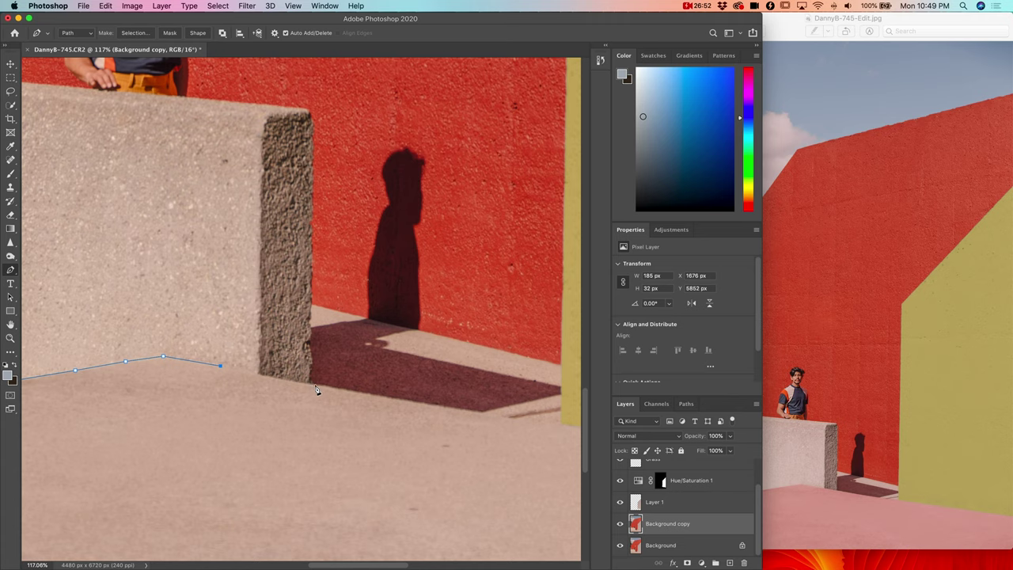
{"action": "left_click", "coordinate": [314, 385]}
{"action": "left_click", "coordinate": [396, 399]}
{"action": "scroll", "coordinate": [407, 402], "scroll_direction": "right", "scroll_amount": 9}
{"action": "scroll", "coordinate": [407, 402], "scroll_direction": "down", "scroll_amount": 1}
{"action": "left_click", "coordinate": [333, 394]}
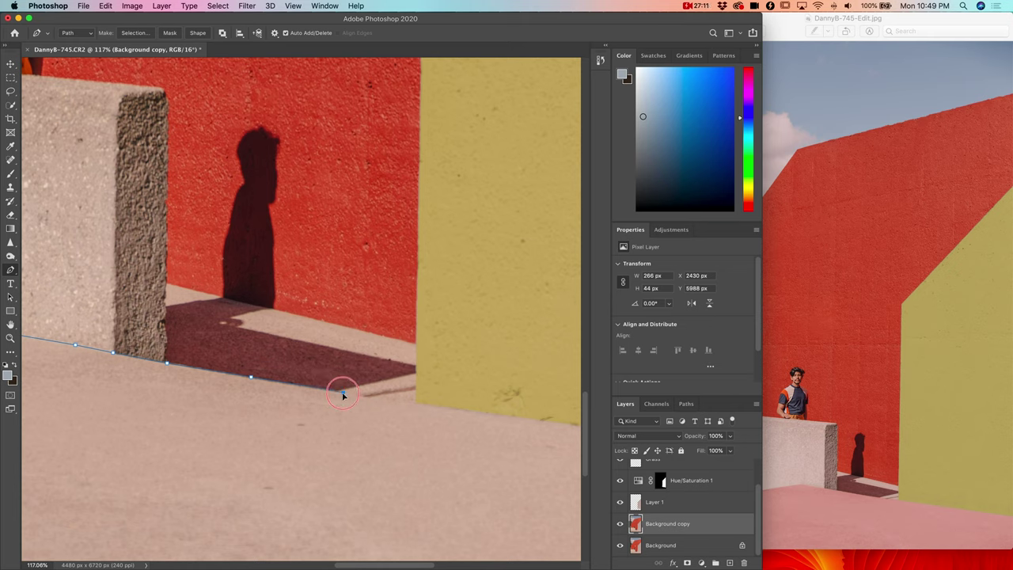
{"action": "left_click", "coordinate": [400, 403]}
{"action": "key", "text": "super+z"}
{"action": "left_click", "coordinate": [378, 399]}
{"action": "left_click", "coordinate": [422, 404]}
{"action": "scroll", "coordinate": [428, 405], "scroll_direction": "right", "scroll_amount": 10}
{"action": "left_click", "coordinate": [470, 420]}
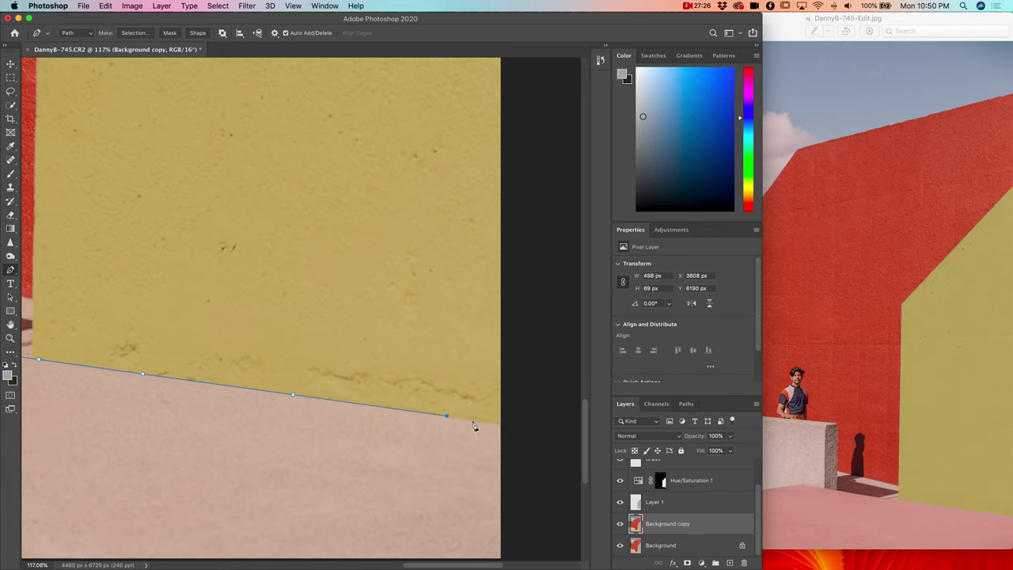
Close the floor path by placing its remaining points just outside the canvas and ending at the starting point
{"action": "scroll", "coordinate": [475, 424], "scroll_direction": "left", "scroll_amount": 8}
{"action": "scroll", "coordinate": [475, 423], "scroll_direction": "down", "scroll_amount": 3}
{"action": "scroll", "coordinate": [515, 443], "scroll_direction": "left", "scroll_amount": 10}
{"action": "left_click", "coordinate": [73, 392]}
{"action": "left_click", "coordinate": [66, 340]}
{"action": "left_click", "coordinate": [75, 285]}
Convert the closed floor path into a new anti-aliased selection with a 0 pixel feather radius
{"action": "scroll", "coordinate": [319, 356], "scroll_direction": "down", "scroll_amount": 6}
{"action": "left_click", "coordinate": [136, 32]}
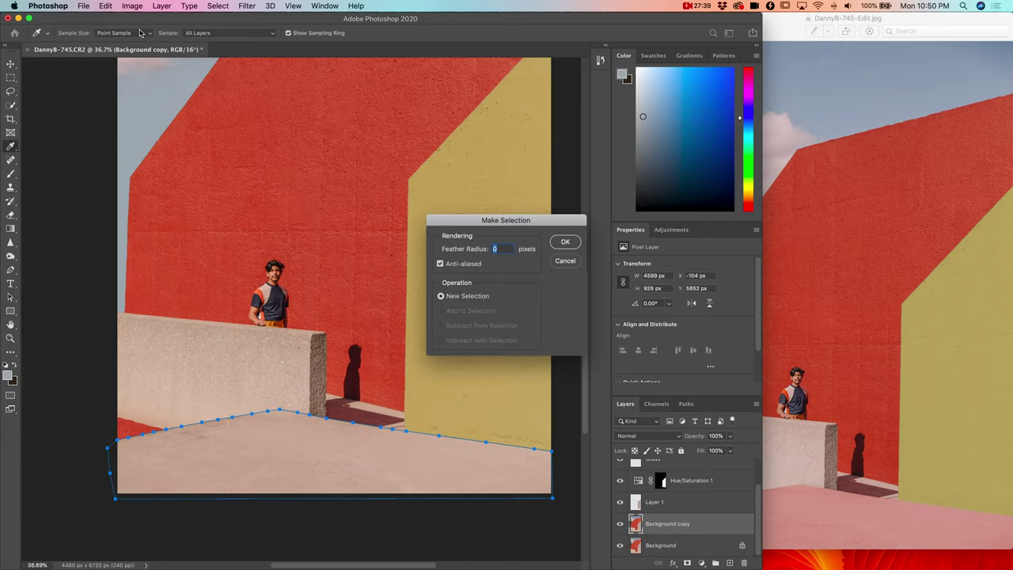
{"action": "key", "text": "Return"}
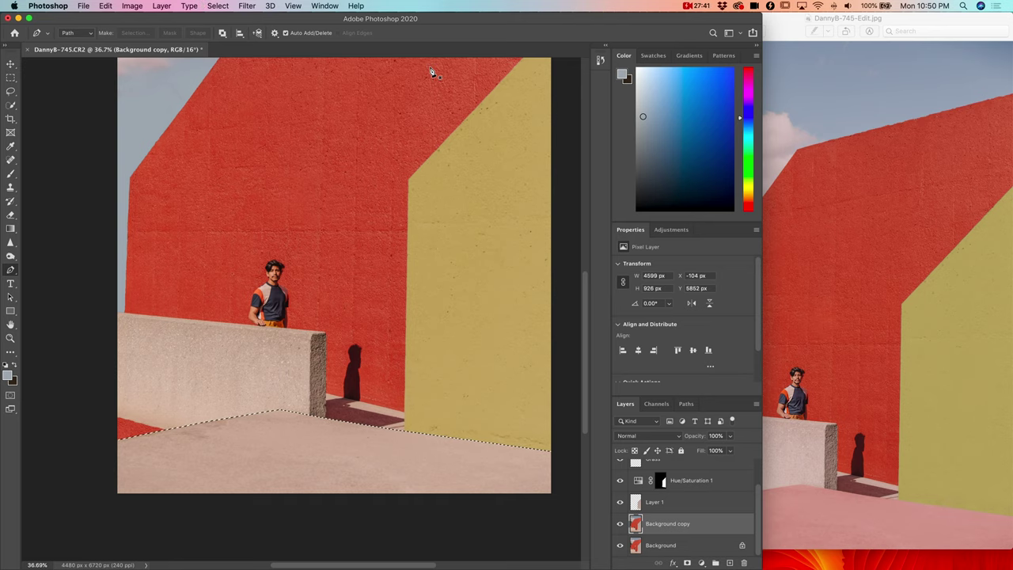
Refine the floor selection in Select and Mask with Smooth 20, Feather 2.2 px and Shift Edge -18%, output as a selection
{"action": "key", "text": "w"}
{"action": "left_click", "coordinate": [368, 33]}
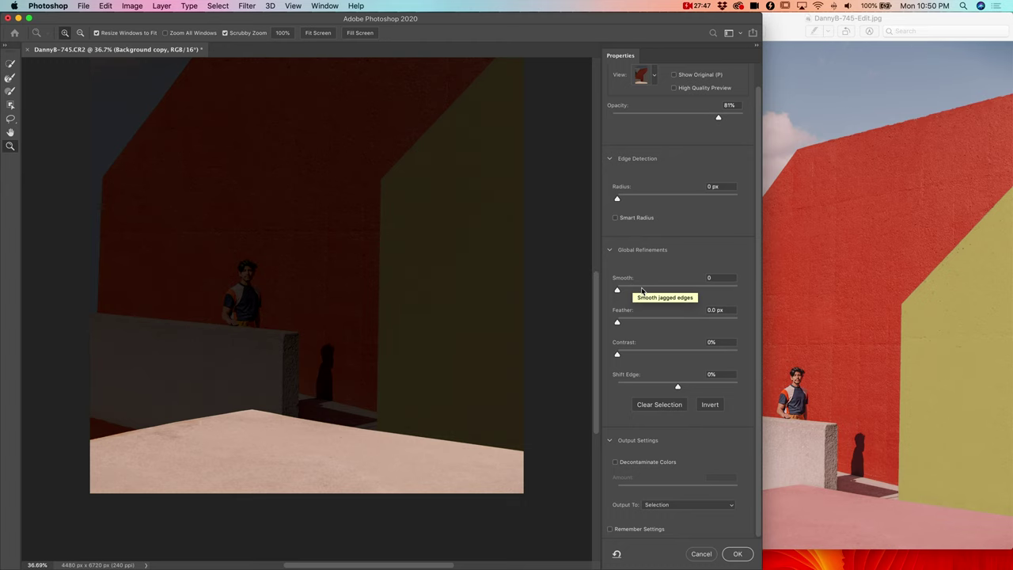
{"action": "left_click", "coordinate": [641, 290]}
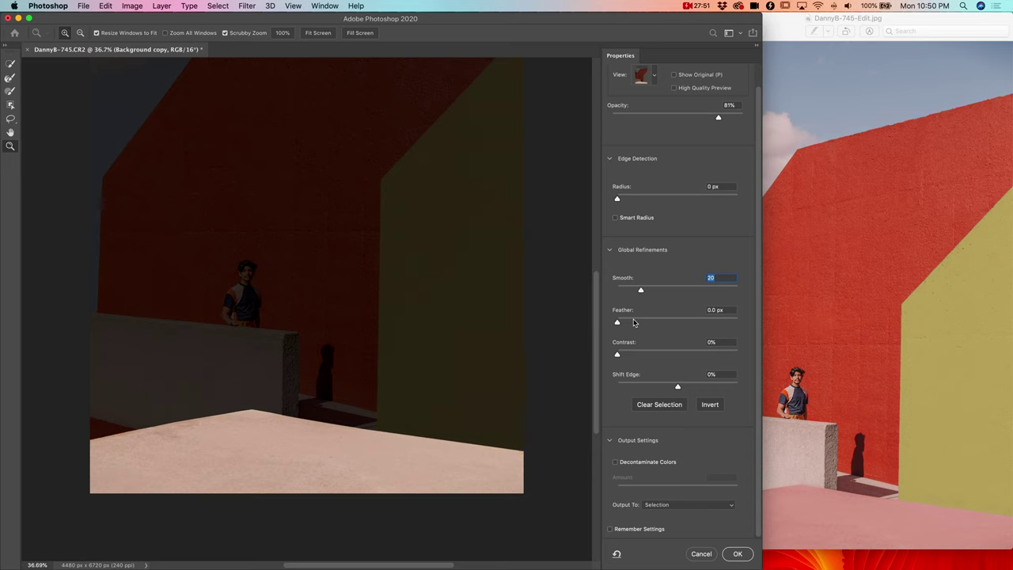
{"action": "left_click_drag", "start_coordinate": [640, 323], "coordinate": [631, 323]}
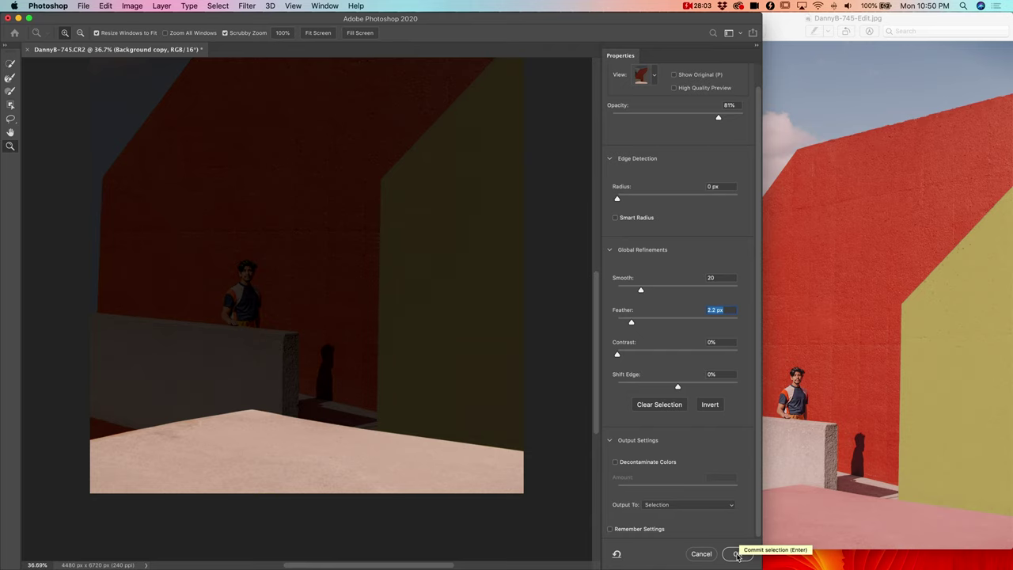
{"action": "left_click_drag", "start_coordinate": [678, 387], "coordinate": [667, 387]}
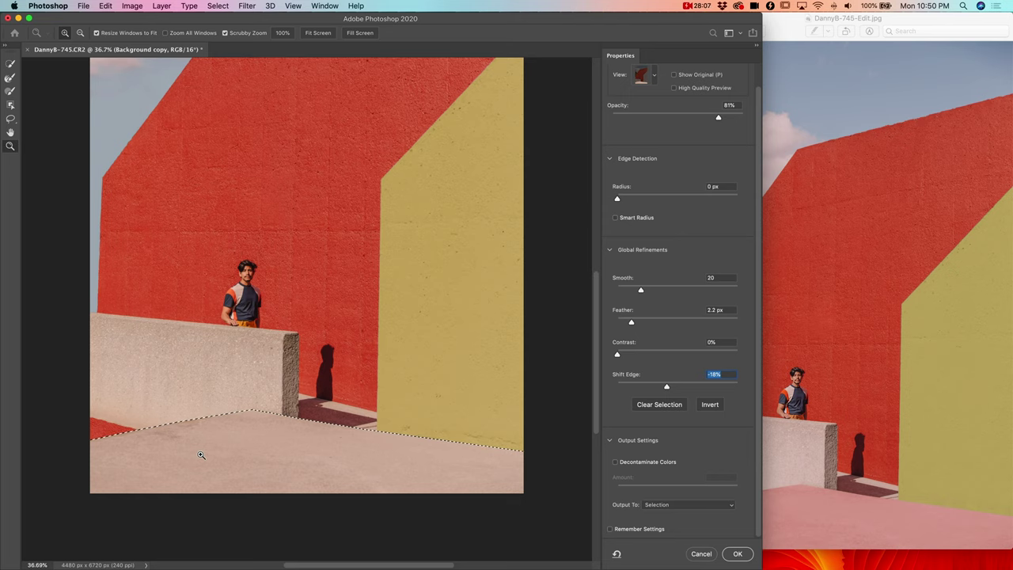
{"action": "left_click", "coordinate": [738, 554]}
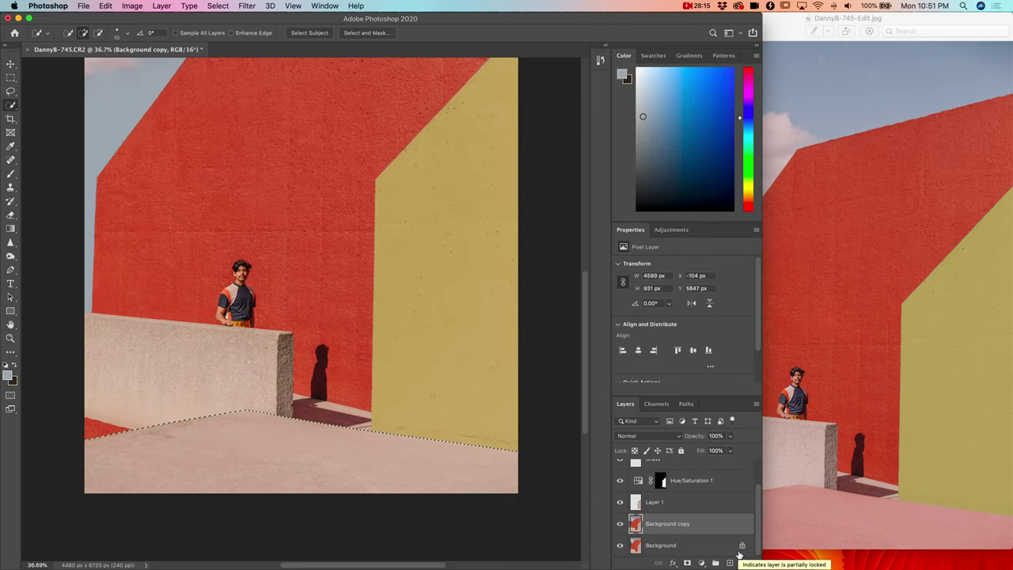
Copy the selected floor onto a new layer, then name the wall copy "wall" and the floor copy "floor"
{"action": "scroll", "coordinate": [721, 548], "scroll_direction": "down", "scroll_amount": 1}
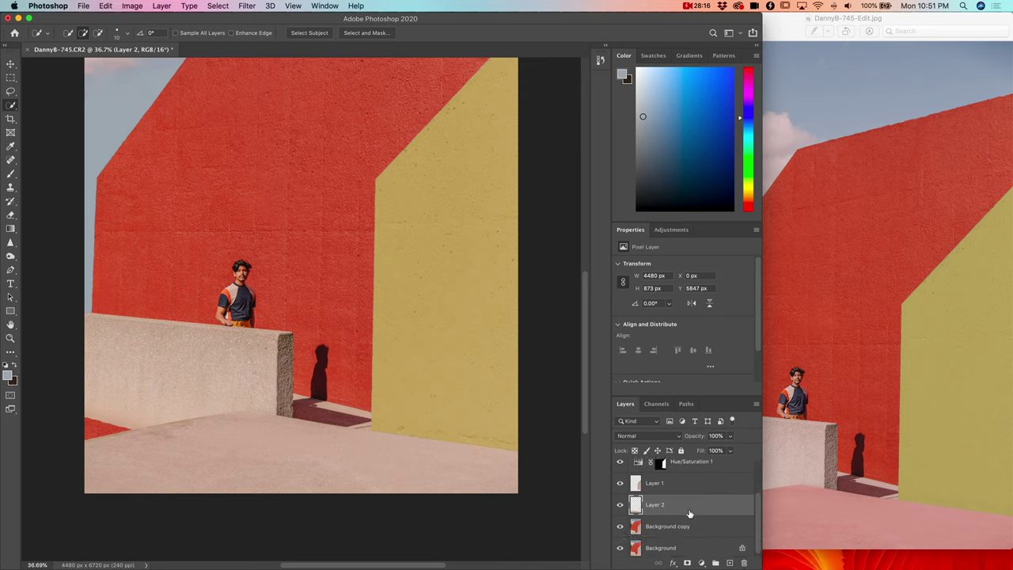
{"action": "double_click", "coordinate": [654, 480]}
{"action": "type", "text": "W"}
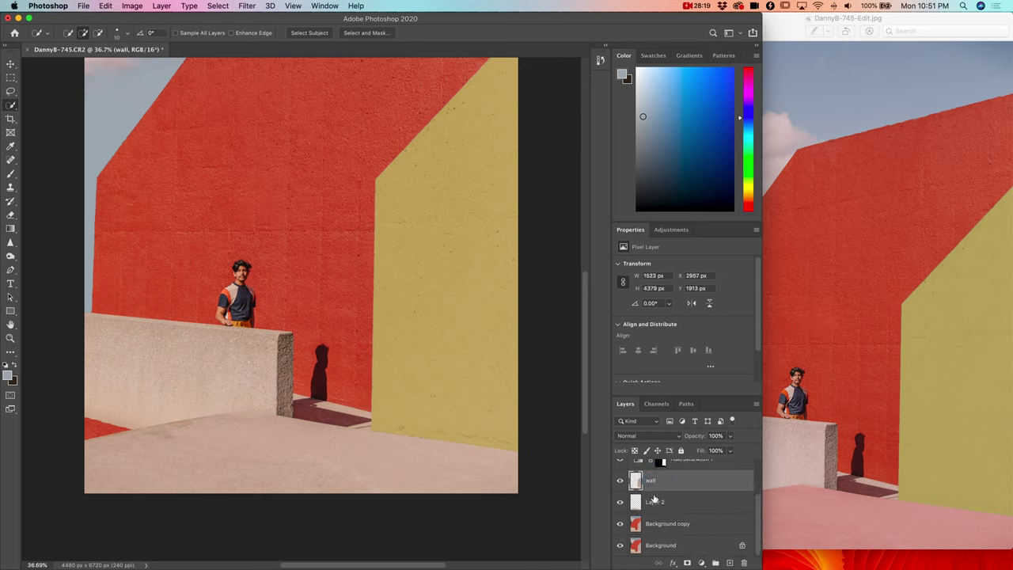
{"action": "key", "text": "Tab"}
{"action": "type", "text": "floor"}
{"action": "key", "text": "Return"}
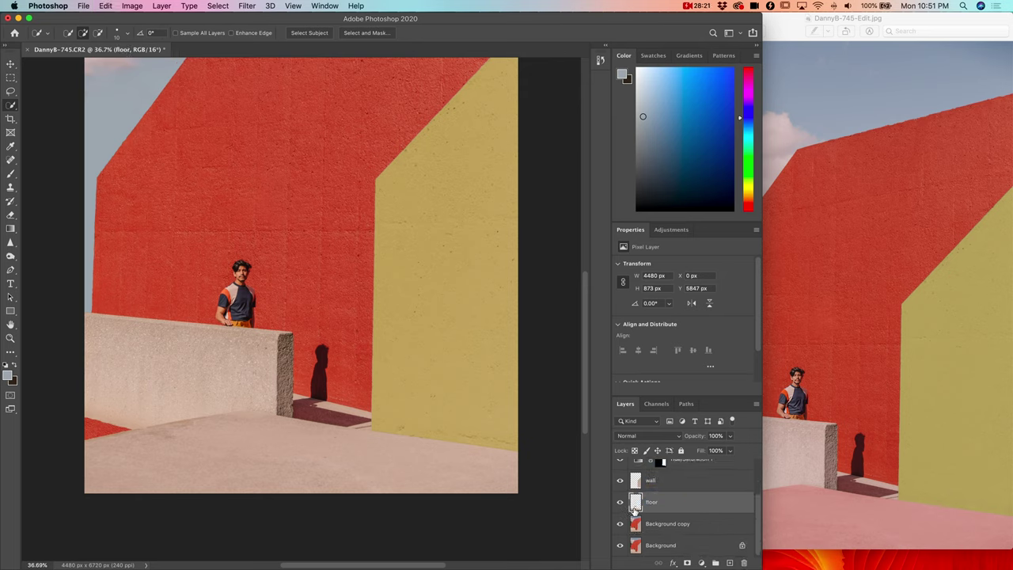
Load the floor layer's pixels as a selection and add a Hue/Saturation adjustment layer for it with Colorize on
{"action": "right_click", "coordinate": [636, 502]}
{"action": "left_click", "coordinate": [667, 373]}
{"action": "left_click", "coordinate": [701, 562]}
{"action": "left_click", "coordinate": [732, 446]}
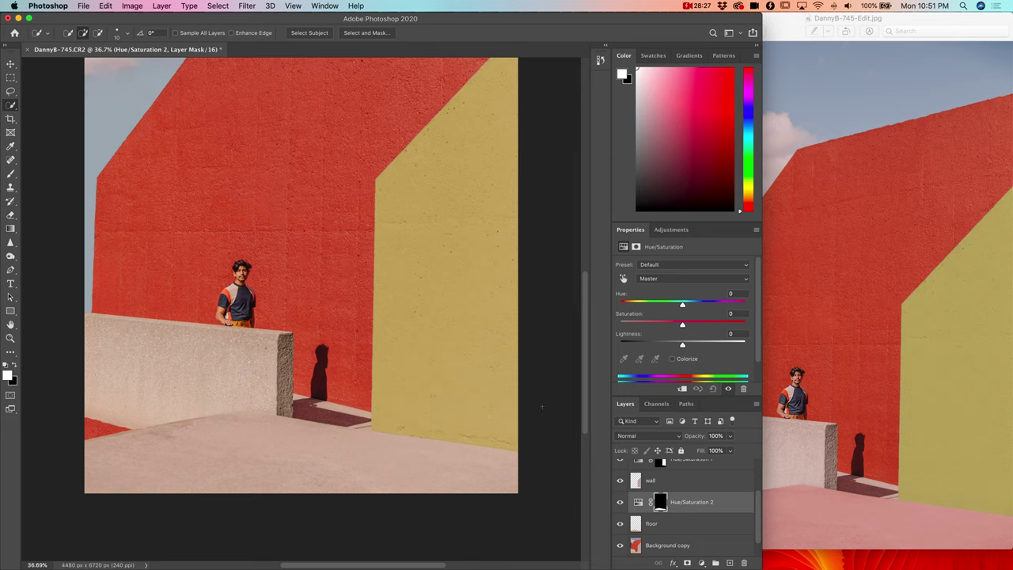
{"action": "left_click", "coordinate": [673, 358]}
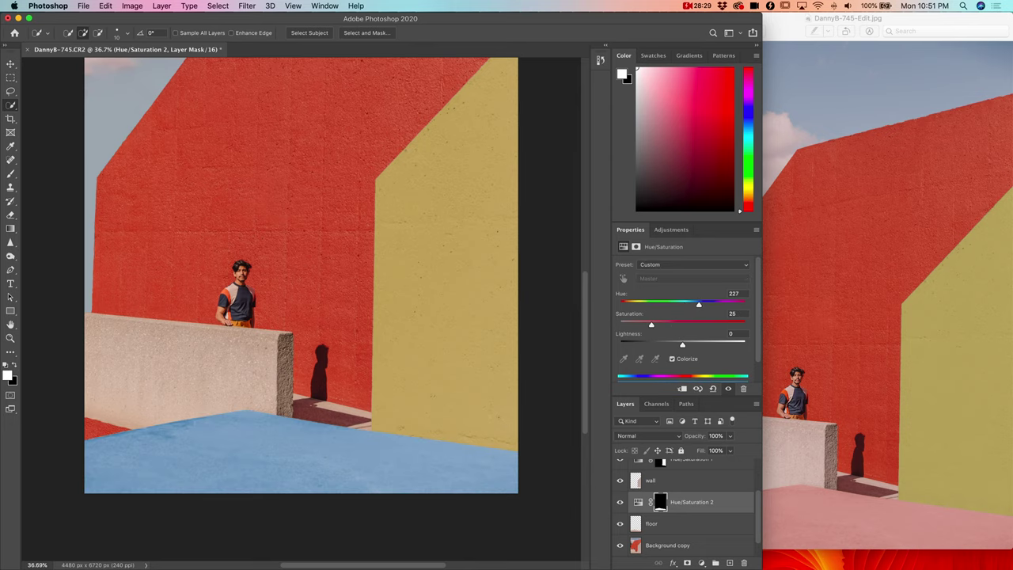
{"action": "scroll", "coordinate": [301, 309], "scroll_direction": "down", "scroll_amount": 5}
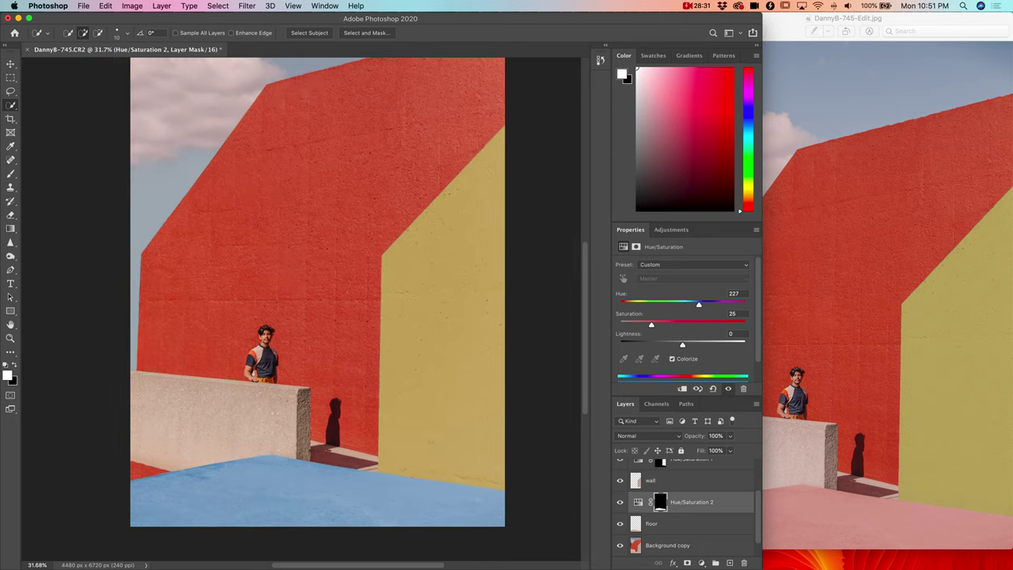
Colour the floor pink in its Hue/Saturation adjustment with Hue 21, Saturation 29 and Lightness +3
{"action": "scroll", "coordinate": [301, 309], "scroll_direction": "down", "scroll_amount": 1}
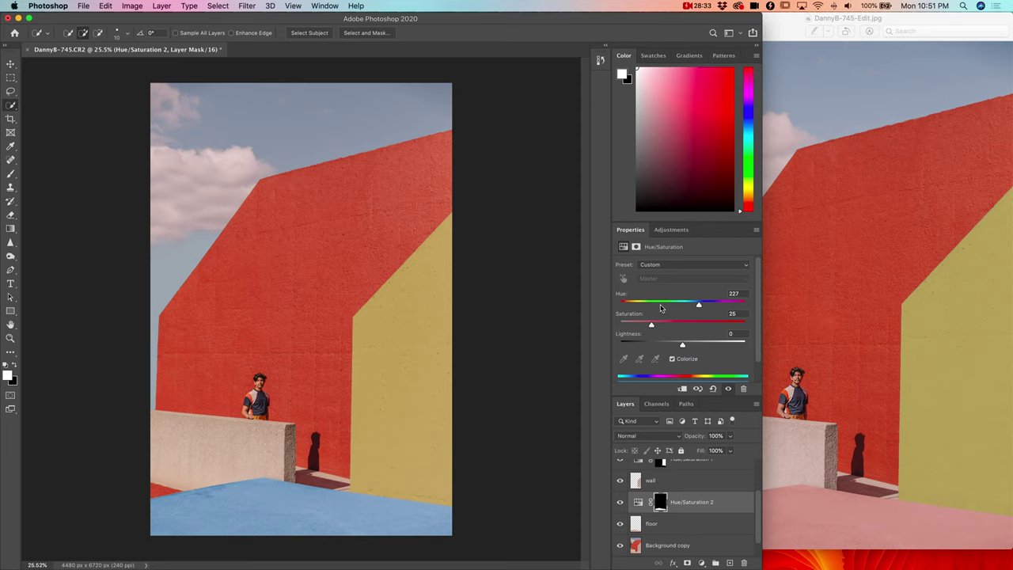
{"action": "mouse_move", "coordinate": [672, 347]}
{"action": "left_mouse_down"}
{"action": "mouse_move", "coordinate": [639, 346]}
{"action": "mouse_move", "coordinate": [655, 347]}
{"action": "left_mouse_up"}
{"action": "left_click_drag", "start_coordinate": [662, 328], "coordinate": [630, 305]}
{"action": "left_click", "coordinate": [678, 341]}
{"action": "mouse_move", "coordinate": [654, 326]}
{"action": "left_mouse_down"}
{"action": "mouse_move", "coordinate": [644, 326]}
{"action": "mouse_move", "coordinate": [653, 327]}
{"action": "left_mouse_up"}
{"action": "mouse_move", "coordinate": [681, 344]}
{"action": "left_mouse_down"}
{"action": "mouse_move", "coordinate": [748, 345]}
{"action": "mouse_move", "coordinate": [515, 343]}
{"action": "mouse_move", "coordinate": [798, 369]}
{"action": "mouse_move", "coordinate": [543, 337]}
{"action": "mouse_move", "coordinate": [752, 345]}
{"action": "mouse_move", "coordinate": [684, 342]}
{"action": "left_mouse_up"}
{"action": "left_click_drag", "start_coordinate": [655, 325], "coordinate": [657, 324]}
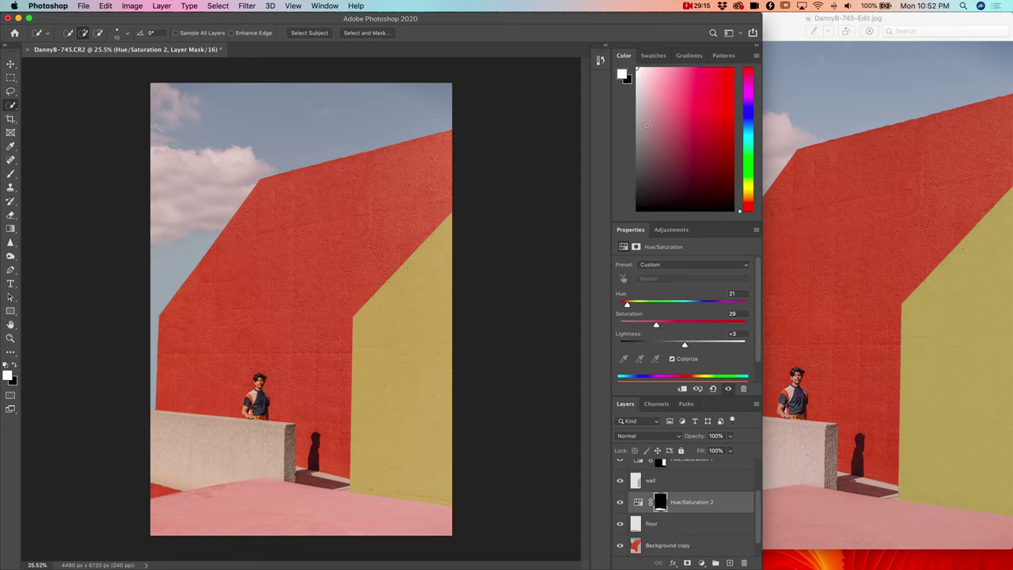
Compare the pink floor's edge along the concrete wall and red ground patch with the reference photo in Preview
{"action": "left_click_drag", "start_coordinate": [618, 19], "coordinate": [531, 4]}
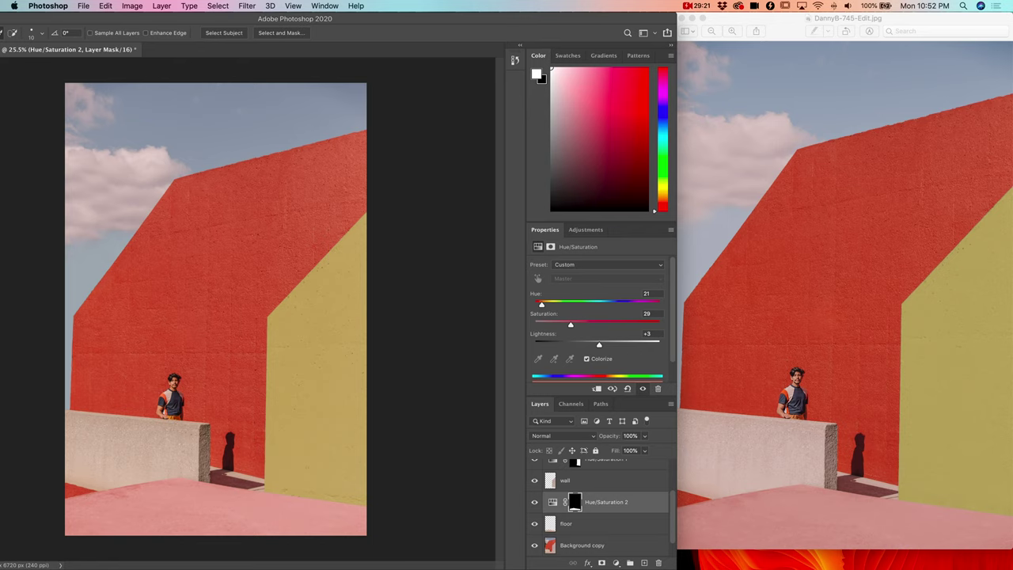
{"action": "left_click", "coordinate": [694, 506]}
{"action": "scroll", "coordinate": [689, 511], "scroll_direction": "up", "scroll_amount": 5}
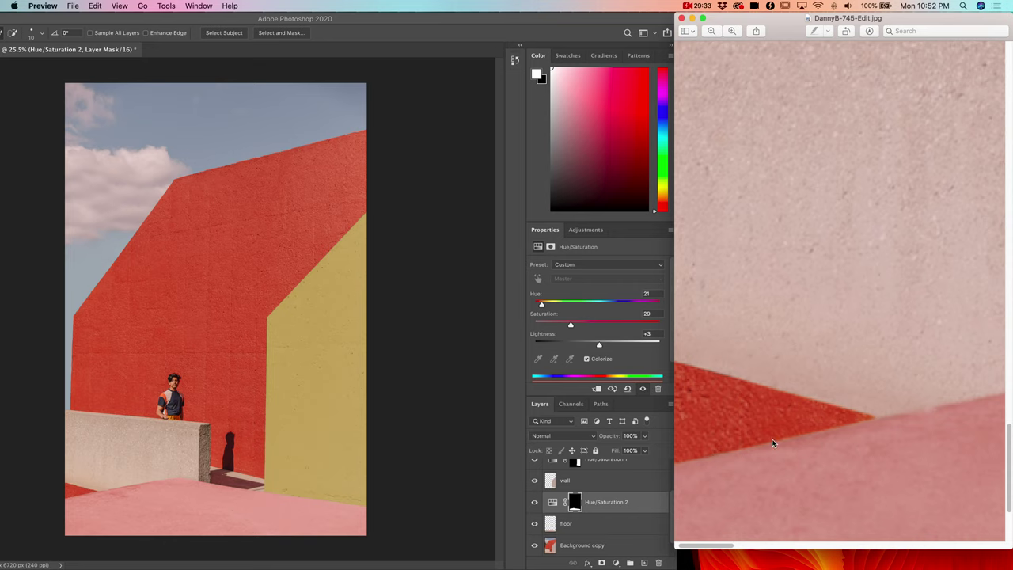
{"action": "scroll", "coordinate": [772, 438], "scroll_direction": "down", "scroll_amount": 5}
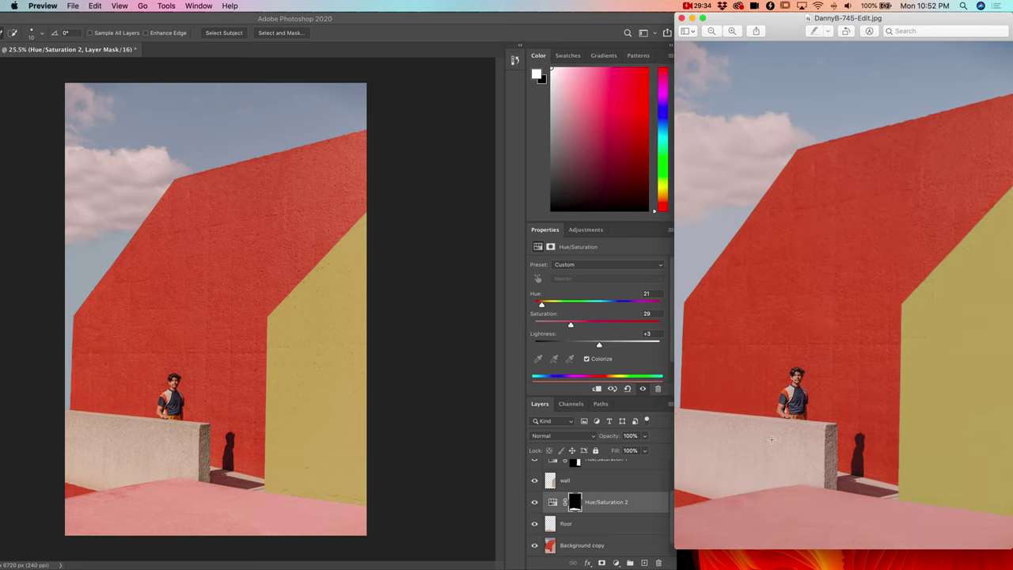
{"action": "left_click", "coordinate": [343, 22]}
{"action": "left_click_drag", "start_coordinate": [343, 23], "coordinate": [372, 19]}
{"action": "scroll", "coordinate": [92, 524], "scroll_direction": "up", "scroll_amount": 5}
{"action": "scroll", "coordinate": [119, 518], "scroll_direction": "down", "scroll_amount": 5}
{"action": "scroll", "coordinate": [126, 518], "scroll_direction": "left", "scroll_amount": 5}
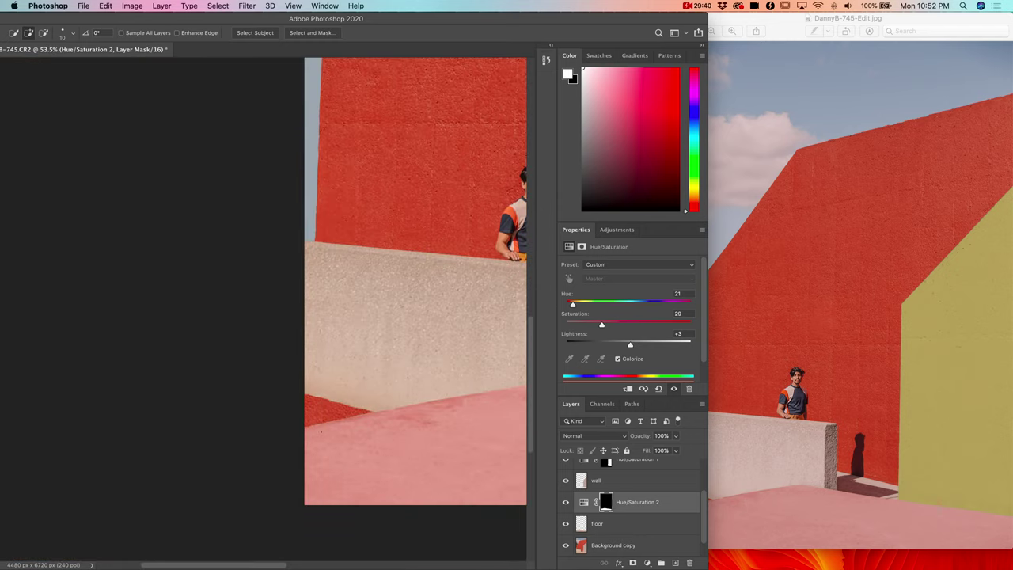
{"action": "scroll", "coordinate": [321, 431], "scroll_direction": "down", "scroll_amount": 4}
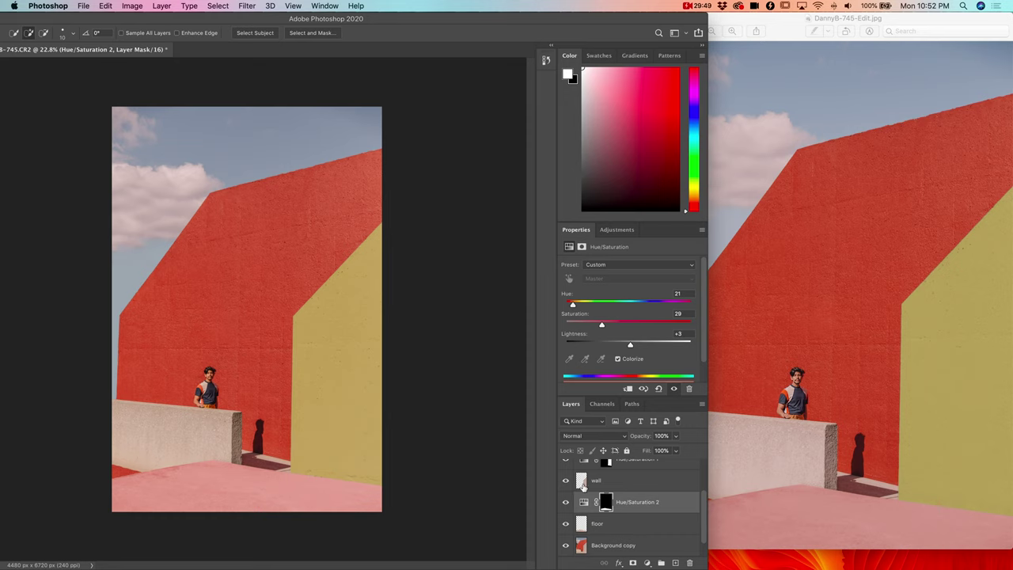
Heal the dark marks on the lower yellow wall and along its base with a size 100 Spot Healing Brush on the wall layer
{"action": "left_click", "coordinate": [582, 481]}
{"action": "key", "text": "j"}
{"action": "scroll", "coordinate": [317, 441], "scroll_direction": "up", "scroll_amount": 5}
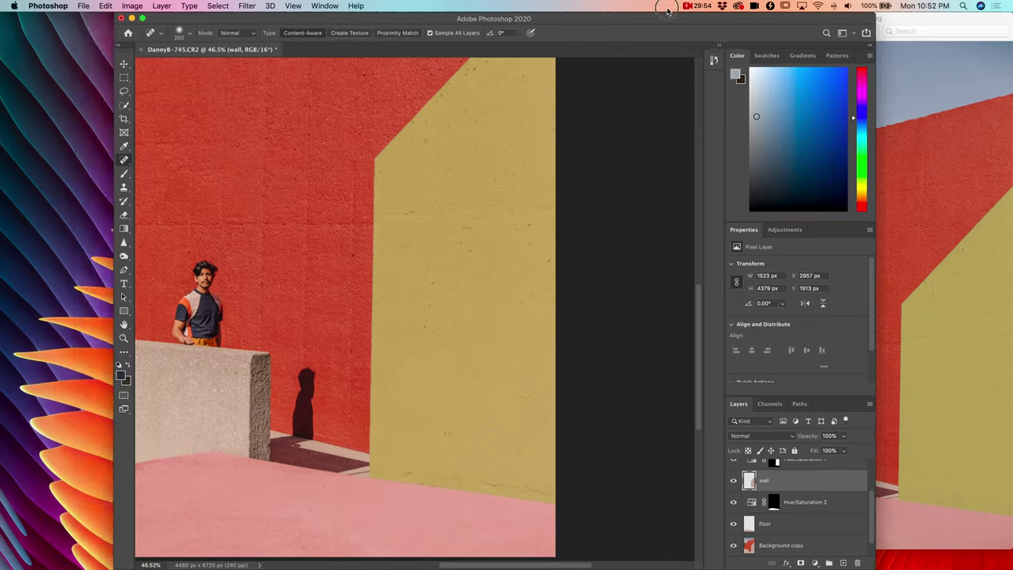
{"action": "key", "text": "bracketleft"}
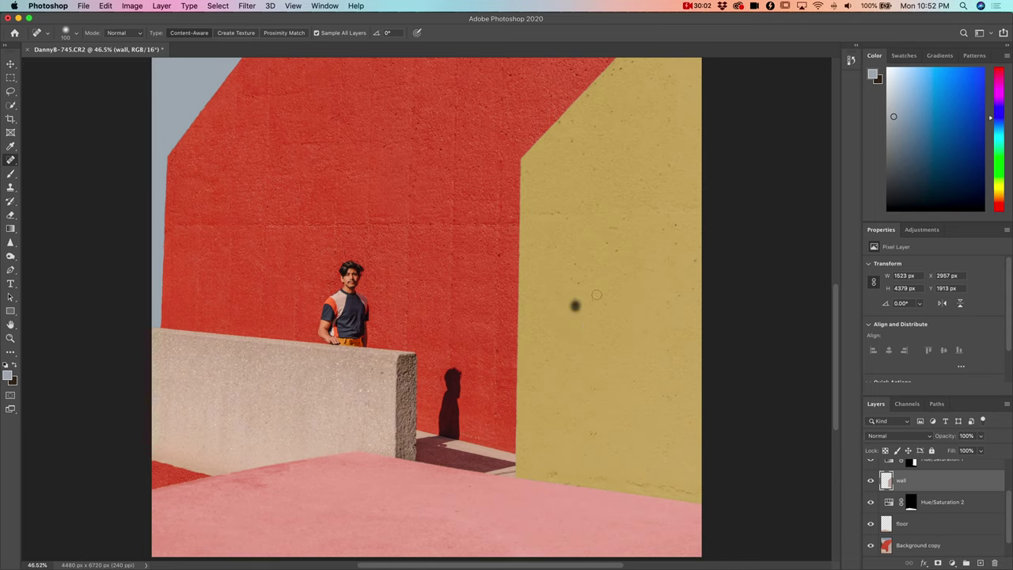
{"action": "left_click_drag", "start_coordinate": [592, 434], "coordinate": [601, 434]}
{"action": "left_click", "coordinate": [555, 473]}
{"action": "left_click", "coordinate": [570, 484]}
{"action": "left_click_drag", "start_coordinate": [585, 479], "coordinate": [687, 488]}
{"action": "left_click_drag", "start_coordinate": [657, 441], "coordinate": [665, 447]}
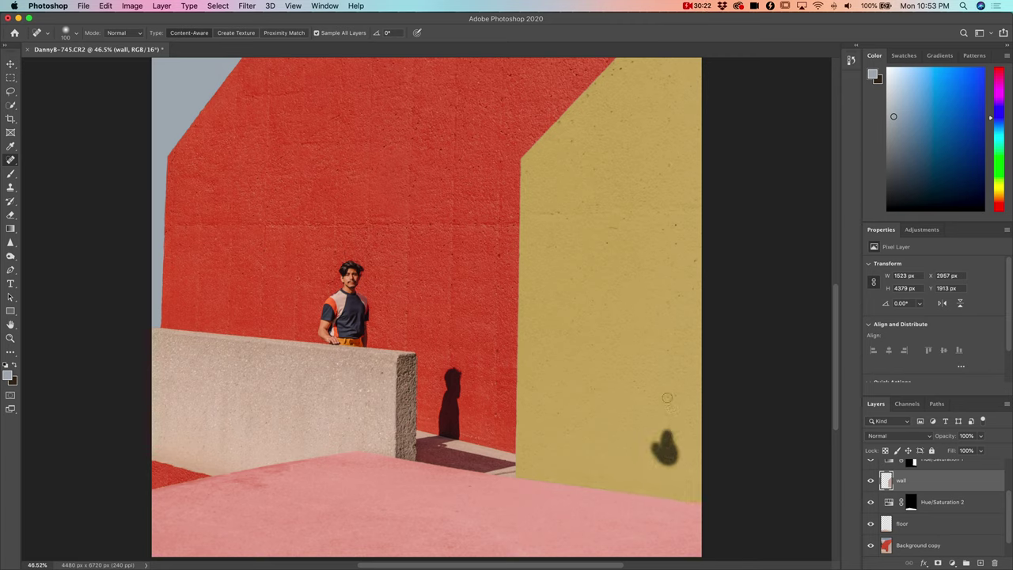
{"action": "left_click_drag", "start_coordinate": [662, 396], "coordinate": [678, 396]}
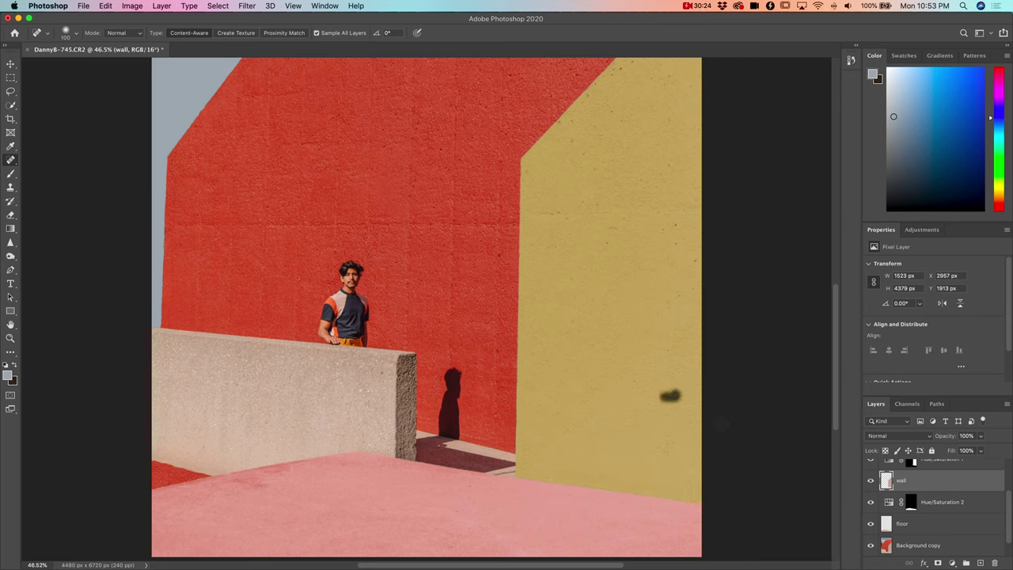
{"action": "key", "text": "super+0"}
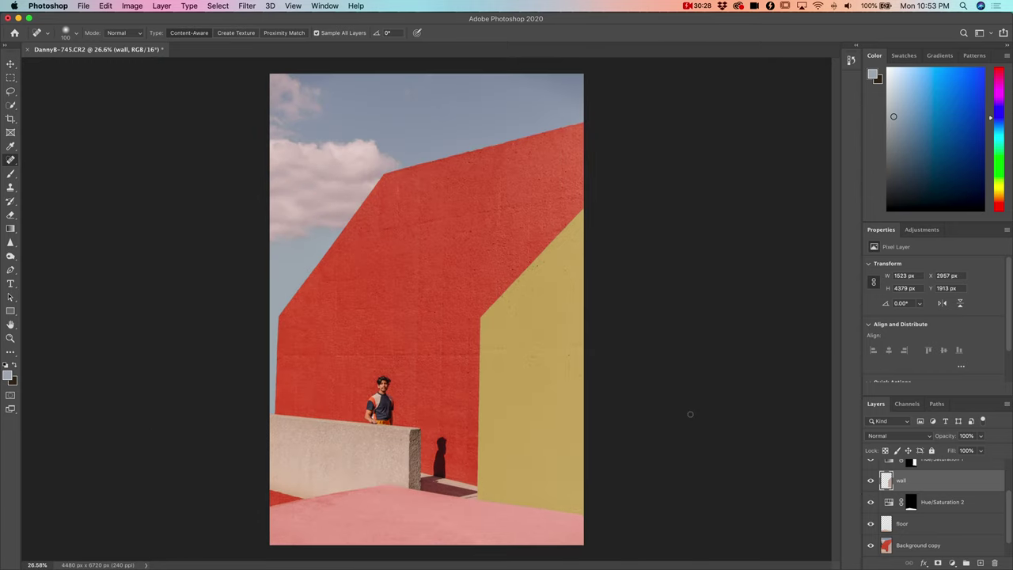
Copy the whole image merged, paste it as a new layer above the Sky layer and name it "merged"
{"action": "scroll", "coordinate": [923, 505], "scroll_direction": "up", "scroll_amount": 3}
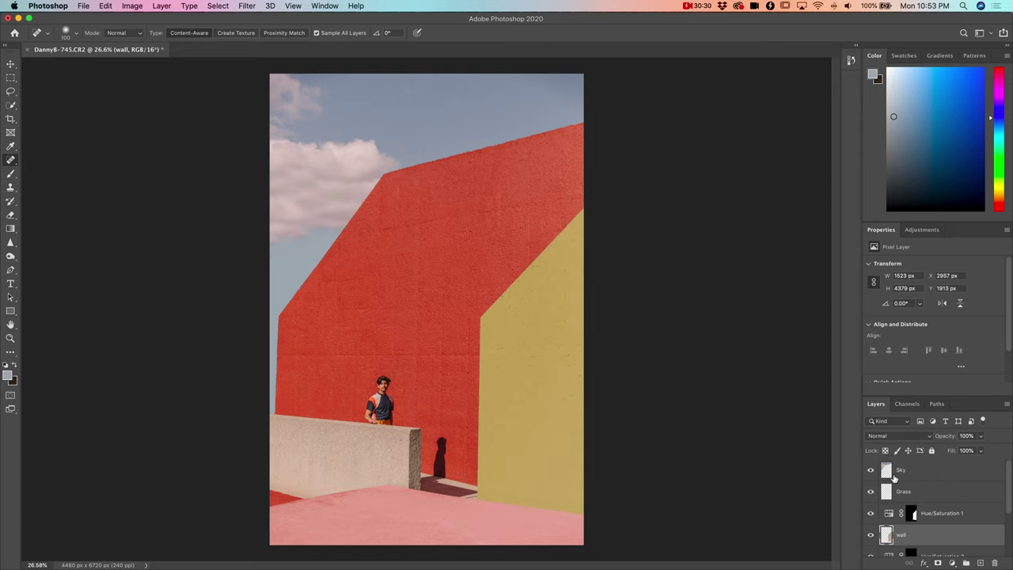
{"action": "key", "text": "alt+bracketright"}
{"action": "key", "text": "alt+bracketright"}
{"action": "key", "text": "alt+bracketright"}
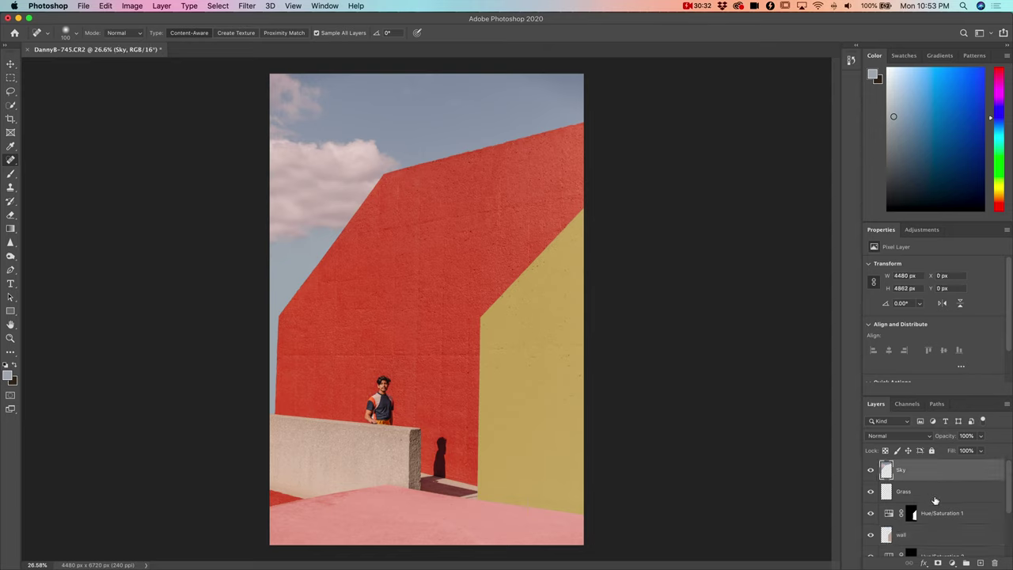
{"action": "key", "text": "super+a"}
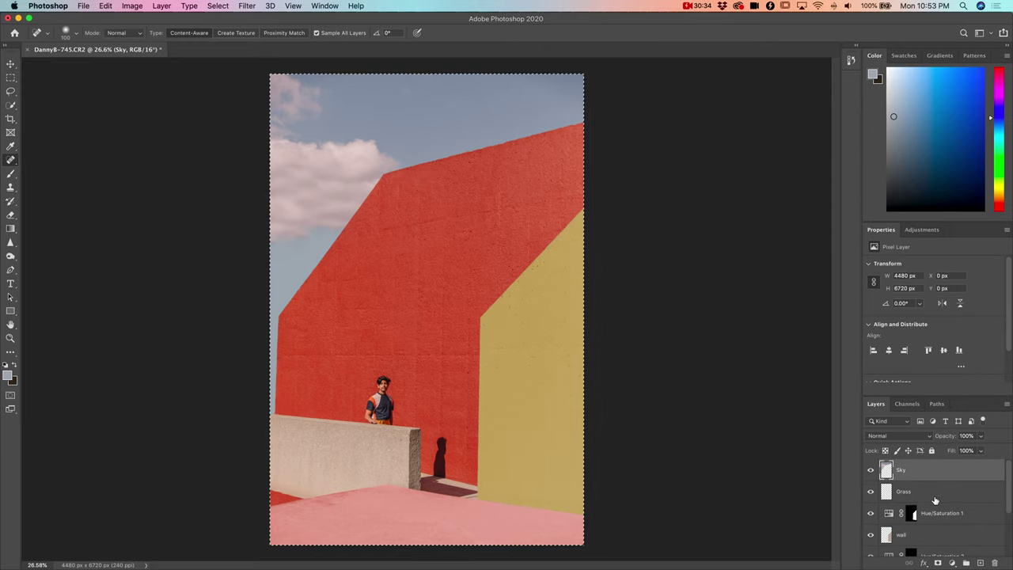
{"action": "key", "text": "super+shift+c"}
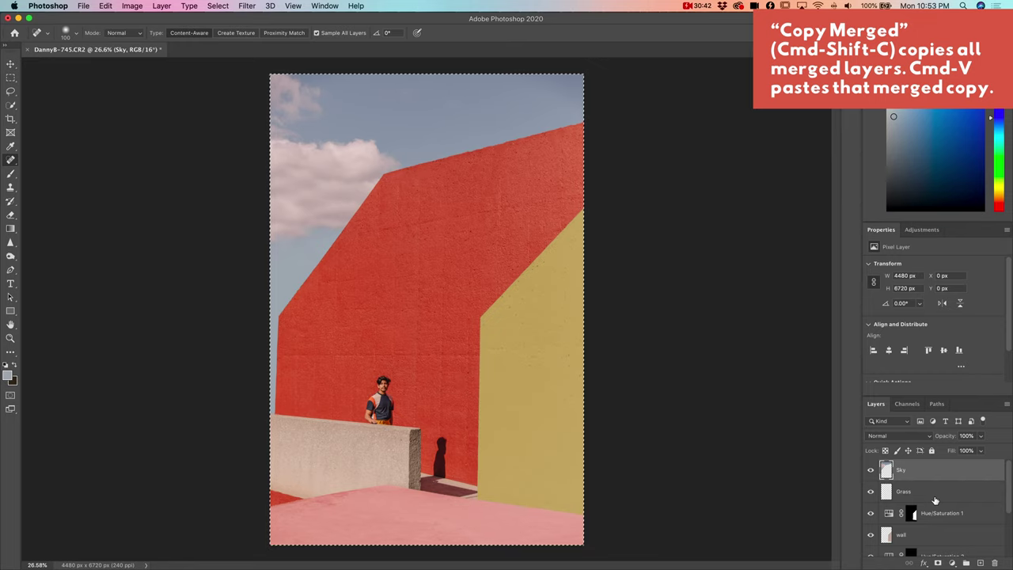
{"action": "key", "text": "super+v"}
{"action": "double_click", "coordinate": [905, 469]}
{"action": "type", "text": "merged"}
{"action": "key", "text": "Return"}
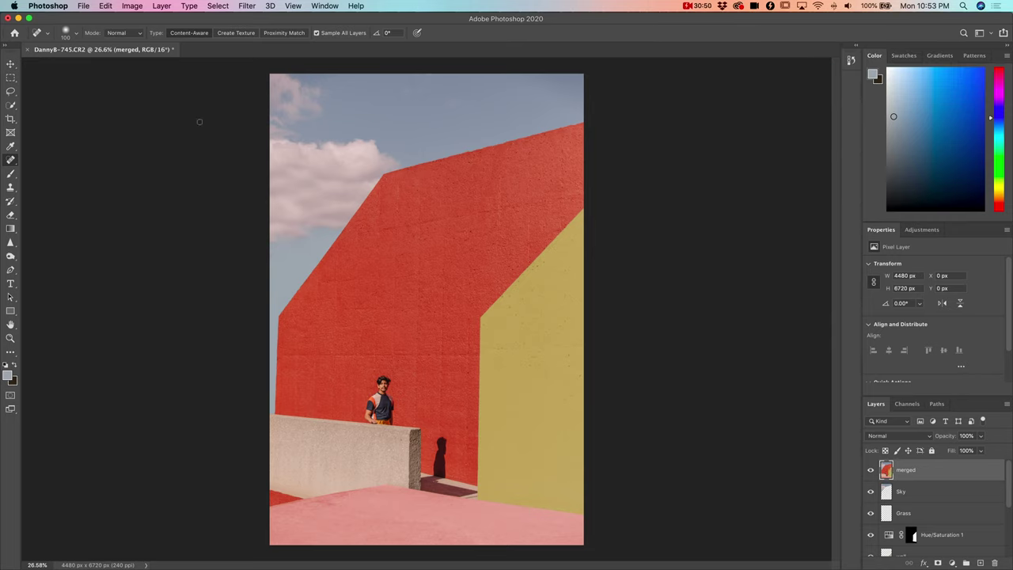
{"action": "left_click", "coordinate": [103, 5]}
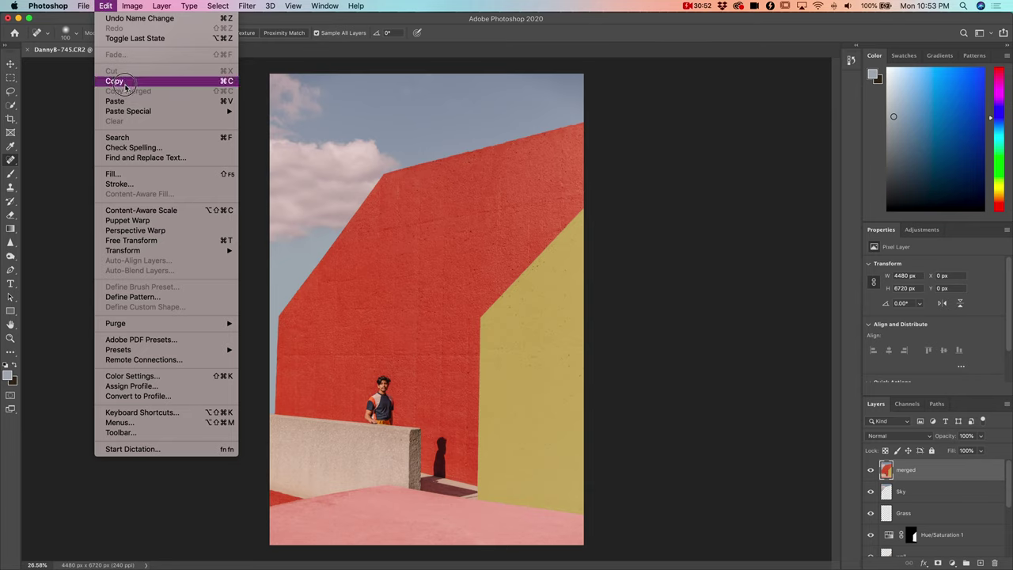
{"action": "left_click", "coordinate": [112, 6]}
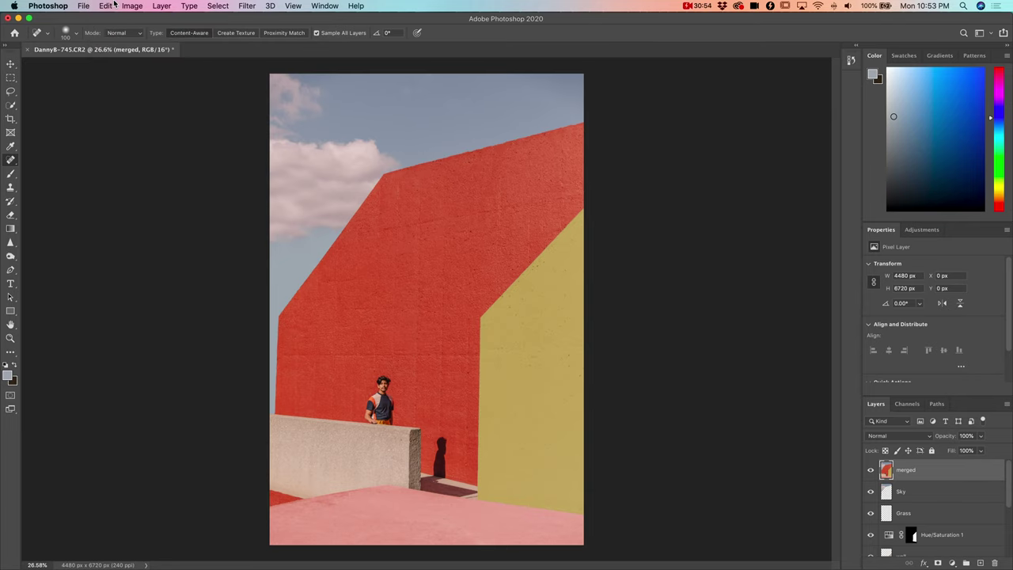
Heal the dark holes and specks across the upper half of the yellow wall and along its diagonal edge on the merged layer
{"action": "scroll", "coordinate": [583, 420], "scroll_direction": "up", "scroll_amount": 5}
{"action": "scroll", "coordinate": [584, 419], "scroll_direction": "right", "scroll_amount": 5}
{"action": "left_click_drag", "start_coordinate": [322, 368], "coordinate": [345, 382]}
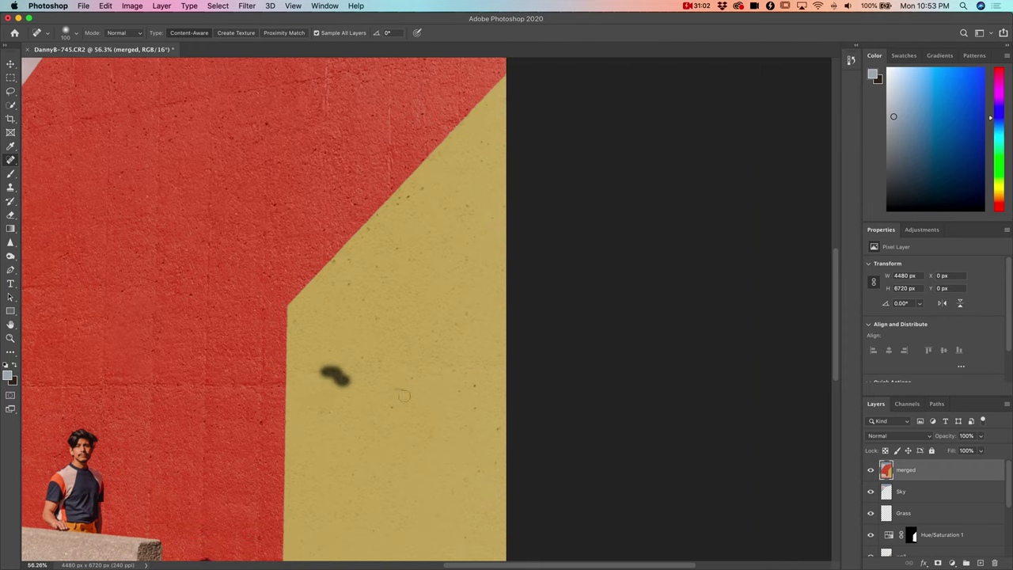
{"action": "left_click", "coordinate": [404, 390]}
{"action": "left_click", "coordinate": [392, 407]}
{"action": "left_click", "coordinate": [412, 377]}
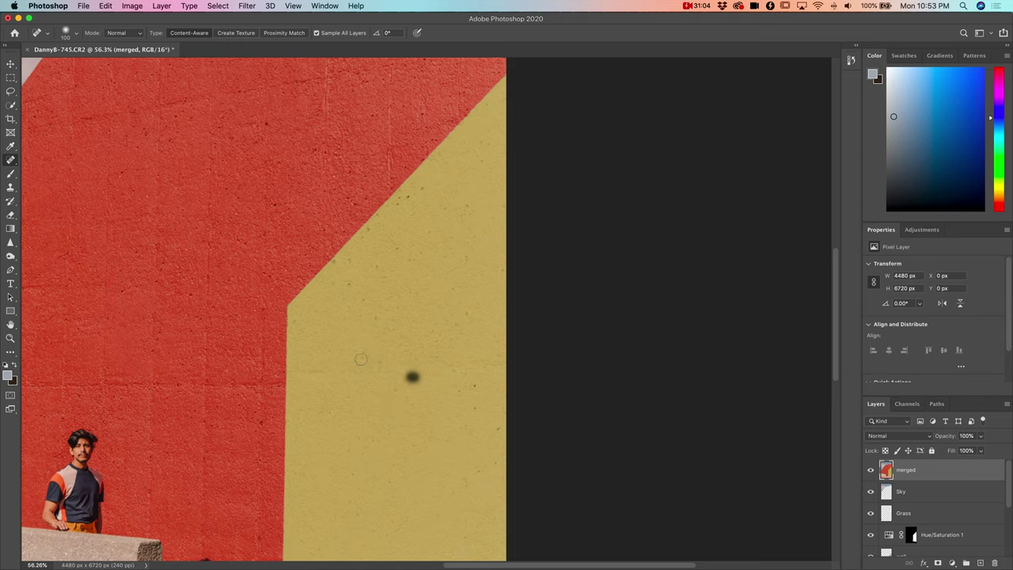
{"action": "left_click", "coordinate": [403, 199]}
{"action": "left_click", "coordinate": [424, 188]}
{"action": "left_click", "coordinate": [475, 385]}
{"action": "left_click", "coordinate": [459, 389]}
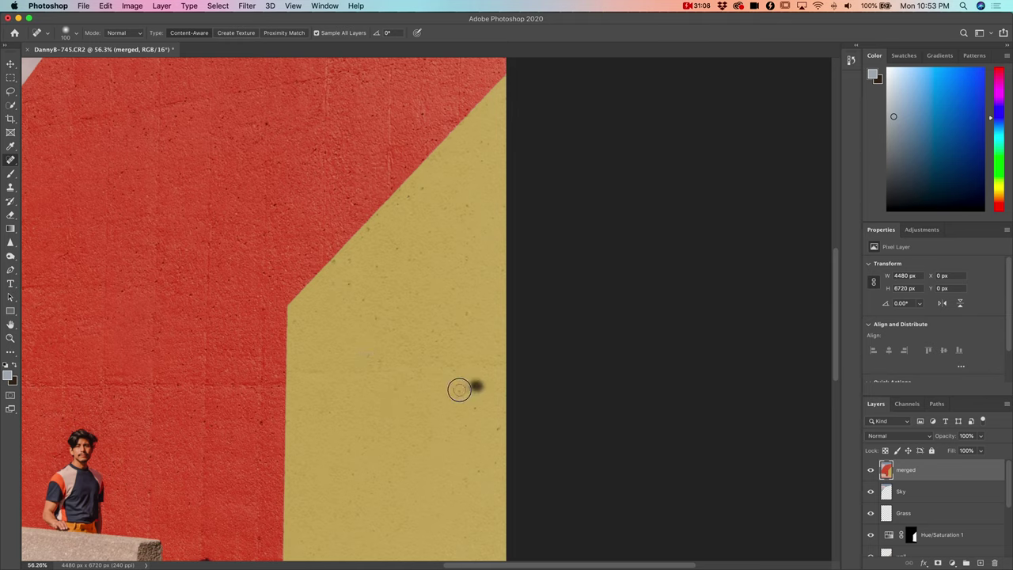
{"action": "left_click", "coordinate": [473, 410]}
{"action": "left_click", "coordinate": [496, 428]}
{"action": "left_click", "coordinate": [468, 427]}
{"action": "left_click", "coordinate": [349, 281]}
{"action": "left_click", "coordinate": [333, 263]}
{"action": "left_click", "coordinate": [368, 231]}
{"action": "left_click", "coordinate": [396, 248]}
{"action": "scroll", "coordinate": [423, 316], "scroll_direction": "down", "scroll_amount": 1}
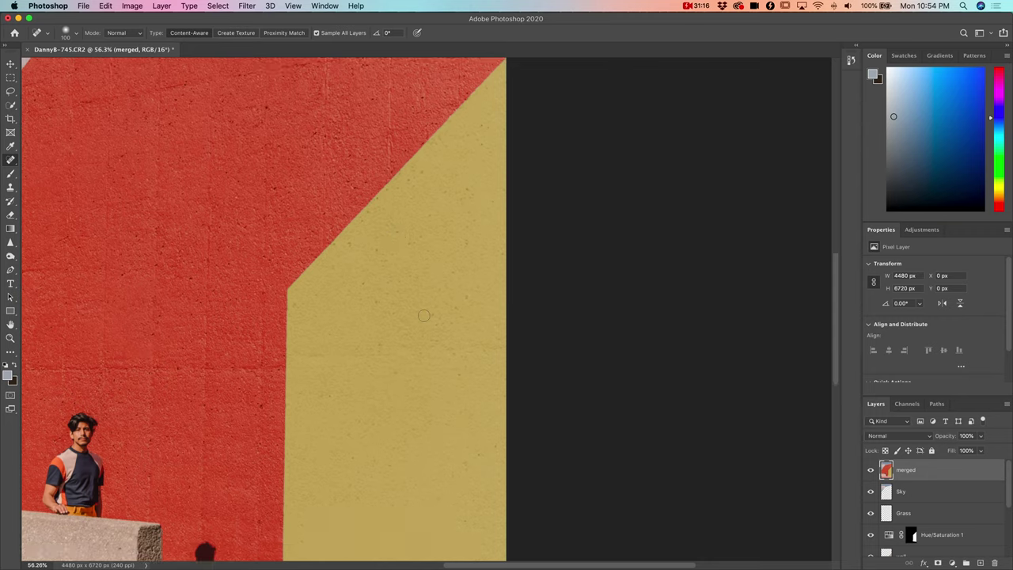
Heal the remaining spots on the lower yellow wall, the pink floor and the red wall near the man's shadow
{"action": "scroll", "coordinate": [423, 316], "scroll_direction": "down", "scroll_amount": 10}
{"action": "scroll", "coordinate": [424, 316], "scroll_direction": "right", "scroll_amount": 2}
{"action": "left_click", "coordinate": [414, 283]}
{"action": "left_click", "coordinate": [380, 315]}
{"action": "left_click", "coordinate": [434, 262]}
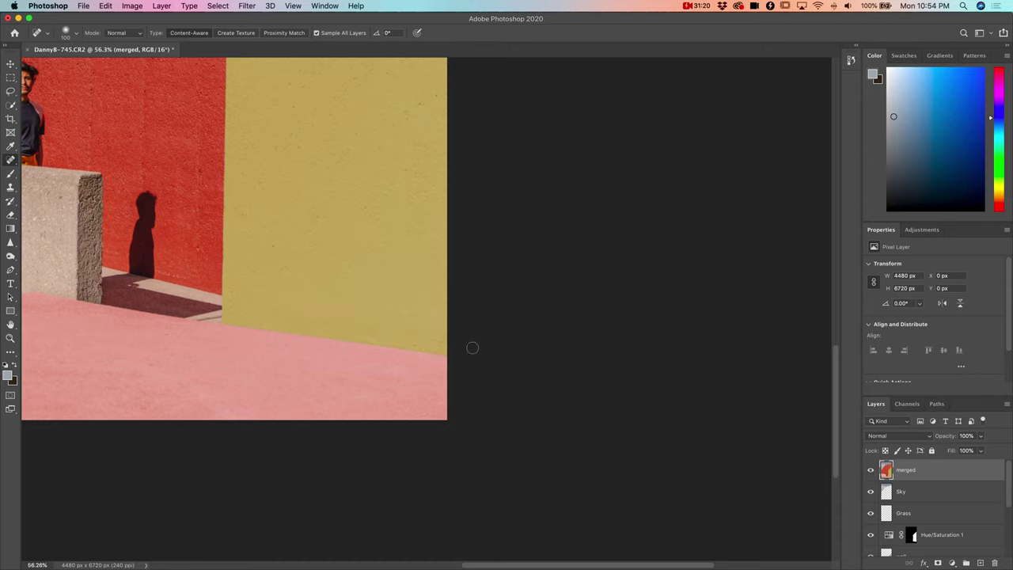
{"action": "left_click", "coordinate": [168, 336]}
{"action": "left_click", "coordinate": [151, 365]}
{"action": "left_click", "coordinate": [199, 169]}
Heal the blemishes on the face of the low concrete wall
{"action": "scroll", "coordinate": [199, 169], "scroll_direction": "left", "scroll_amount": 2}
{"action": "scroll", "coordinate": [210, 170], "scroll_direction": "left", "scroll_amount": 10}
{"action": "scroll", "coordinate": [209, 170], "scroll_direction": "up", "scroll_amount": 2}
{"action": "left_click", "coordinate": [224, 219]}
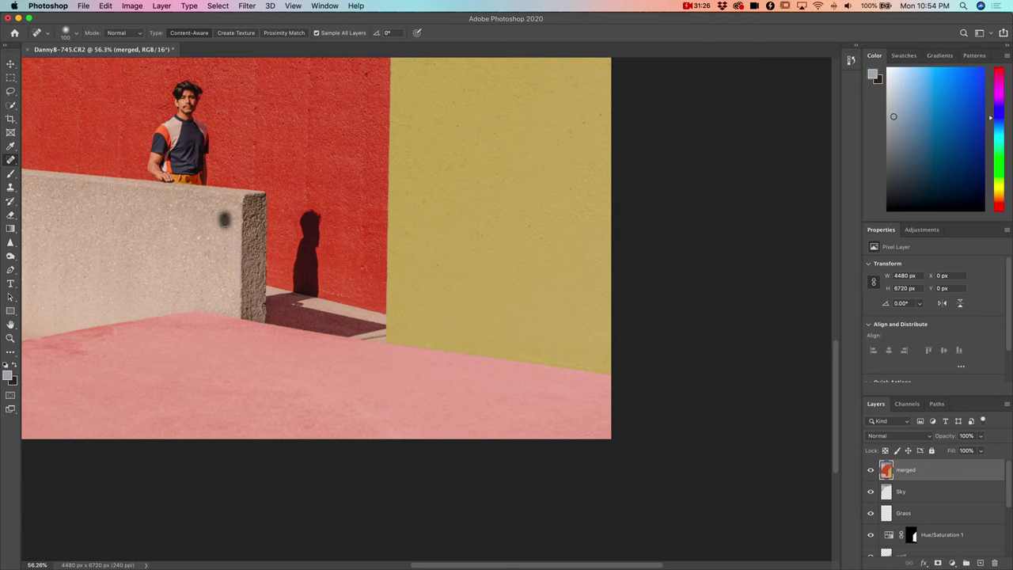
{"action": "scroll", "coordinate": [382, 274], "scroll_direction": "left", "scroll_amount": 15}
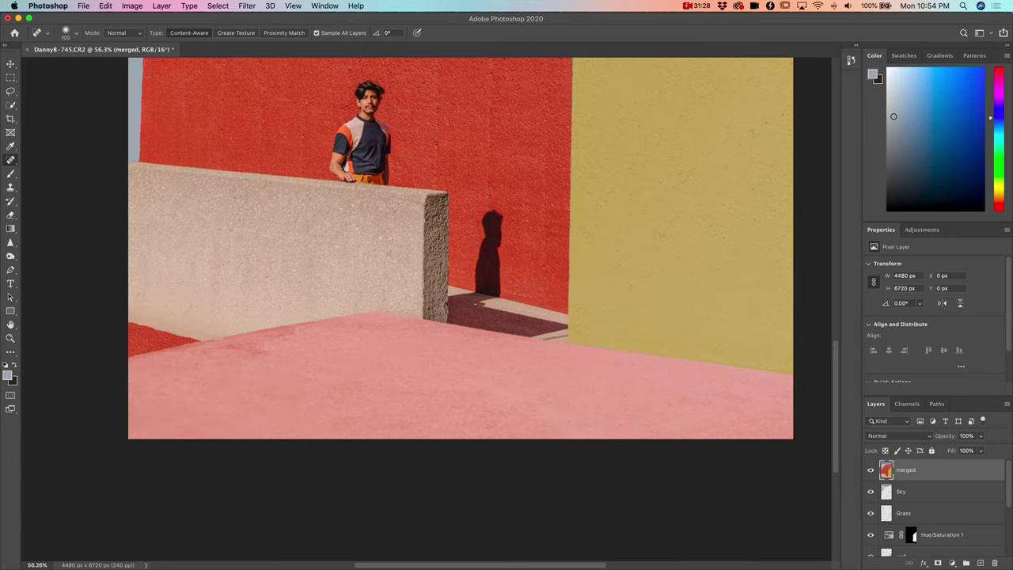
{"action": "left_click", "coordinate": [338, 277]}
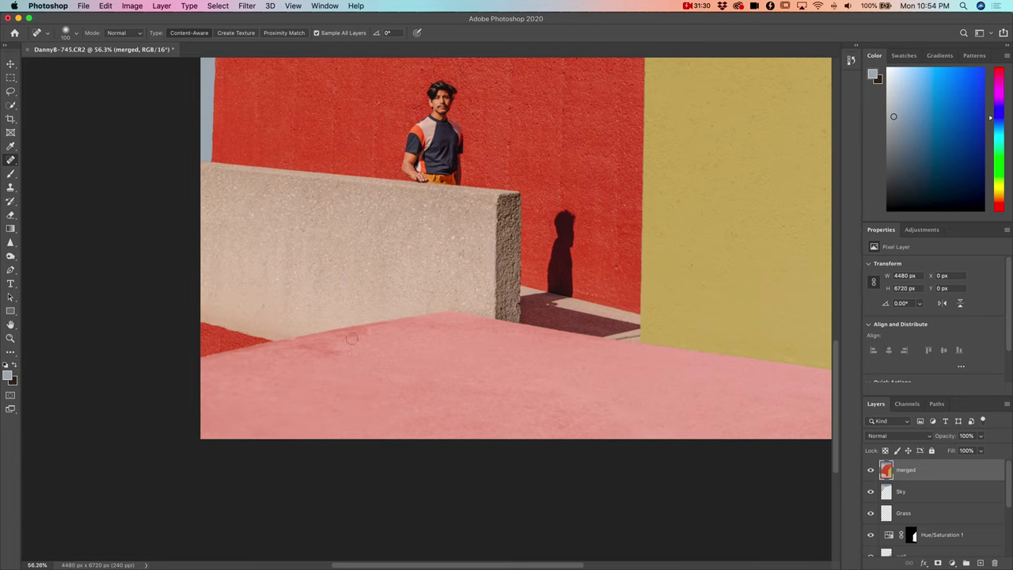
Heal the dark stains on the pink floor and one spot each on the yellow and red walls
{"action": "left_click_drag", "start_coordinate": [343, 339], "coordinate": [364, 338]}
{"action": "left_click_drag", "start_coordinate": [306, 352], "coordinate": [348, 352]}
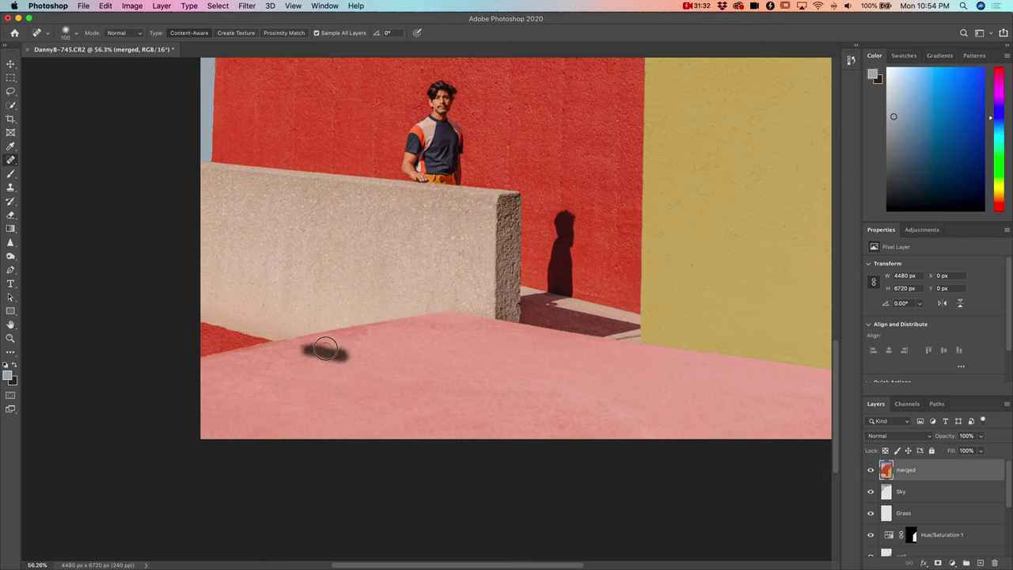
{"action": "left_click", "coordinate": [433, 330]}
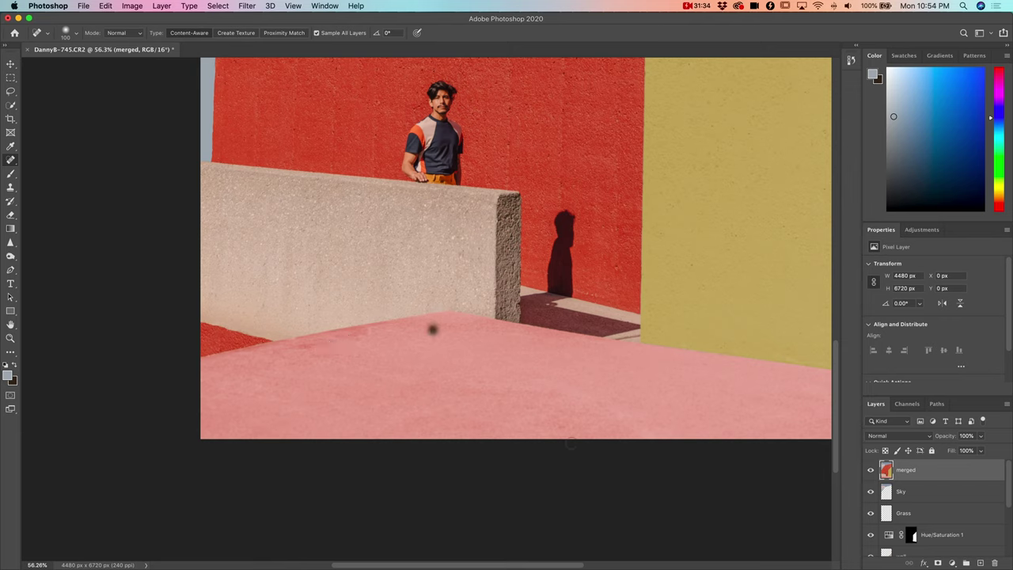
{"action": "left_click_drag", "start_coordinate": [555, 428], "coordinate": [574, 429]}
{"action": "left_click", "coordinate": [690, 268]}
{"action": "left_click", "coordinate": [616, 270]}
Choose the Sharpen tool for working on the man and reduce its brush size to 175
{"action": "scroll", "coordinate": [537, 247], "scroll_direction": "up", "scroll_amount": 5}
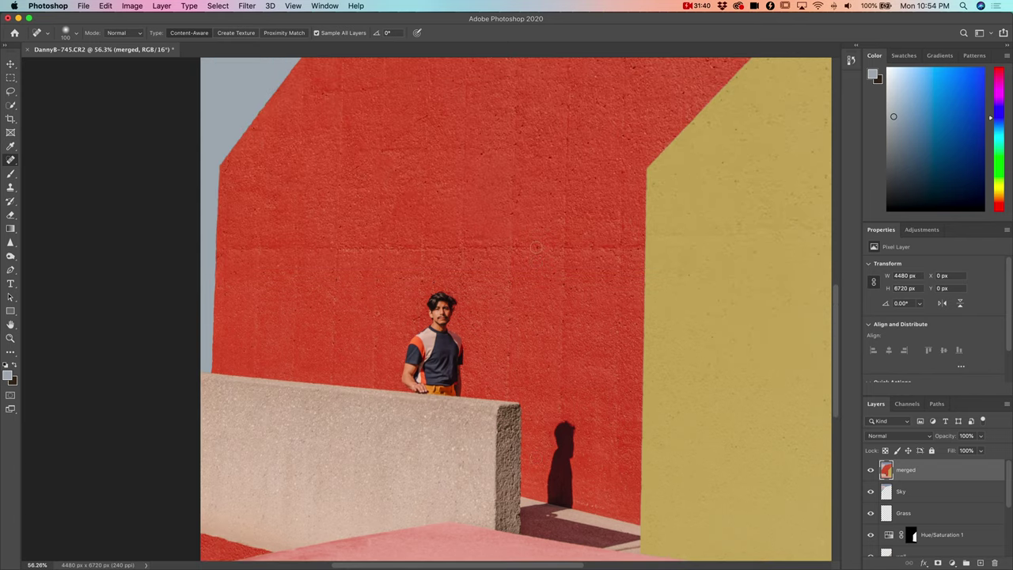
{"action": "scroll", "coordinate": [536, 247], "scroll_direction": "up", "scroll_amount": 2}
{"action": "scroll", "coordinate": [536, 247], "scroll_direction": "right", "scroll_amount": 6}
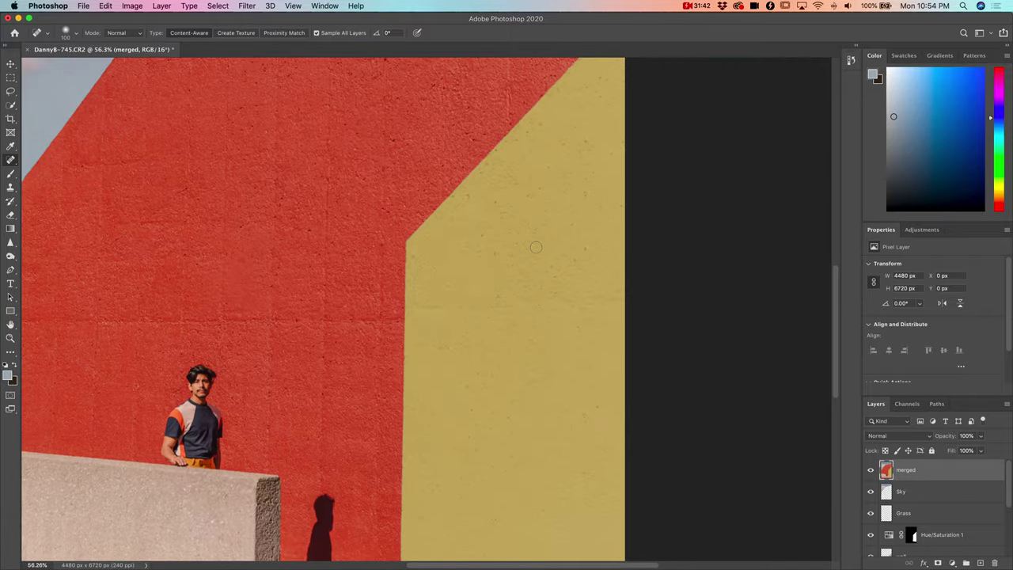
{"action": "scroll", "coordinate": [536, 247], "scroll_direction": "down", "scroll_amount": 2}
{"action": "scroll", "coordinate": [536, 247], "scroll_direction": "left", "scroll_amount": 8}
{"action": "scroll", "coordinate": [536, 247], "scroll_direction": "up", "scroll_amount": 5}
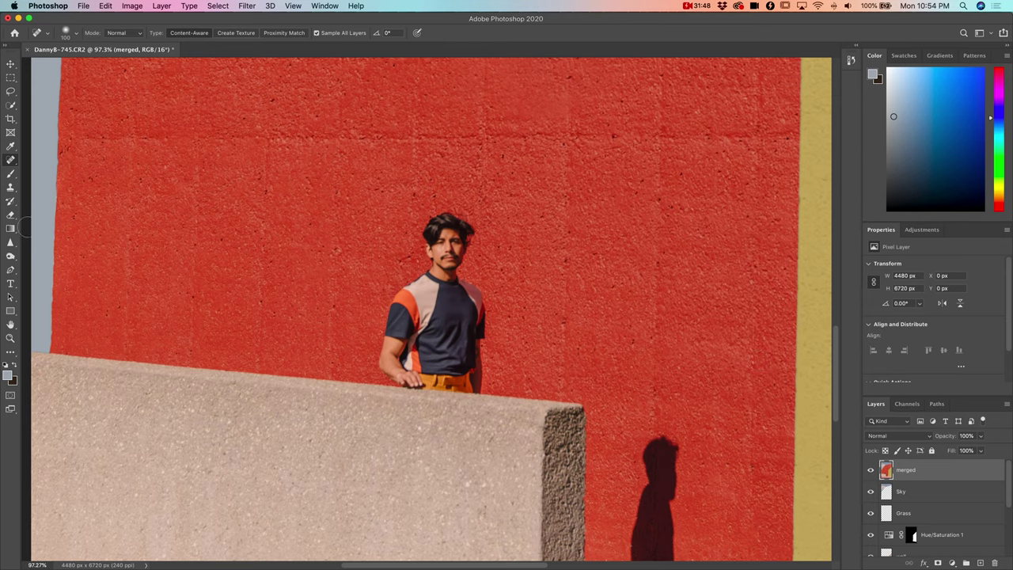
{"action": "left_click", "coordinate": [10, 256]}
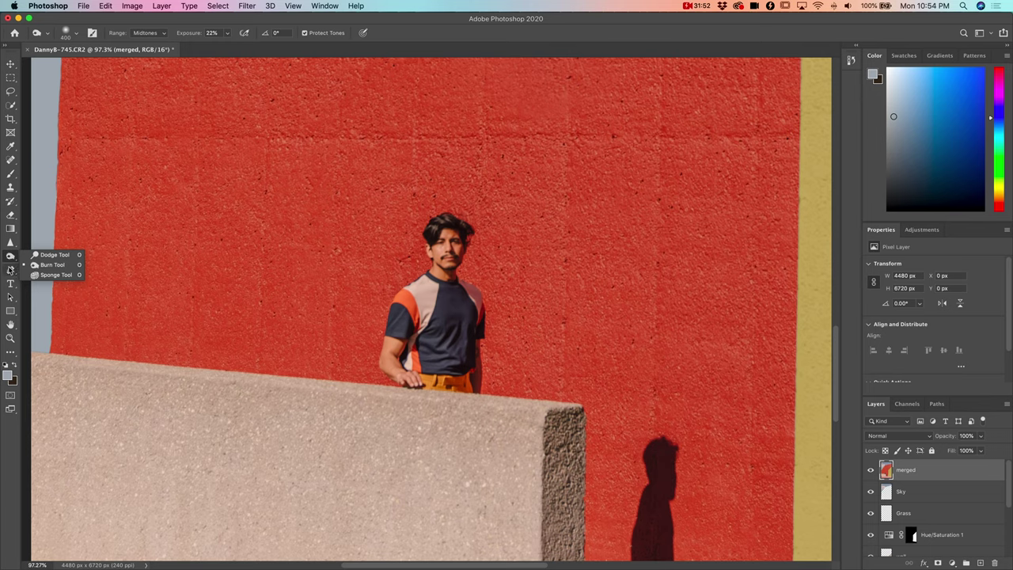
{"action": "left_click", "coordinate": [10, 270]}
{"action": "left_click", "coordinate": [10, 242]}
{"action": "left_click", "coordinate": [45, 250]}
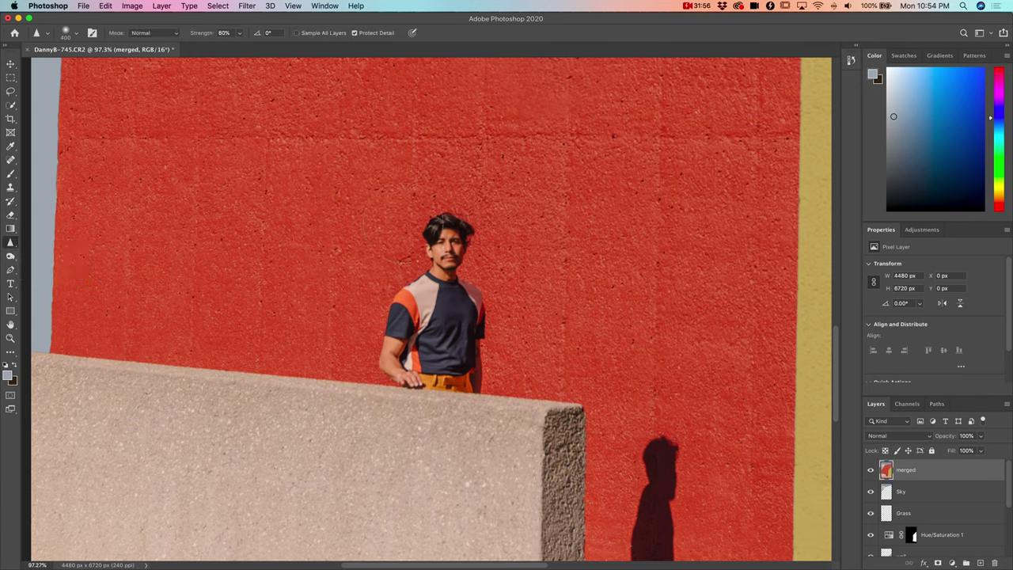
{"action": "key", "text": "bracketleft"}
{"action": "key", "text": "bracketleft"}
{"action": "key", "text": "bracketleft"}
{"action": "key", "text": "bracketleft"}
Try sharpening the man's T-shirt at 80% strength and undo the sharpening
{"action": "mouse_move", "coordinate": [439, 283]}
{"action": "left_mouse_down"}
{"action": "mouse_move", "coordinate": [413, 349]}
{"action": "mouse_move", "coordinate": [454, 327]}
{"action": "mouse_move", "coordinate": [443, 237]}
{"action": "mouse_move", "coordinate": [439, 294]}
{"action": "mouse_move", "coordinate": [406, 318]}
{"action": "left_mouse_up"}
{"action": "key", "text": "super+z"}
{"action": "key", "text": "super+z"}
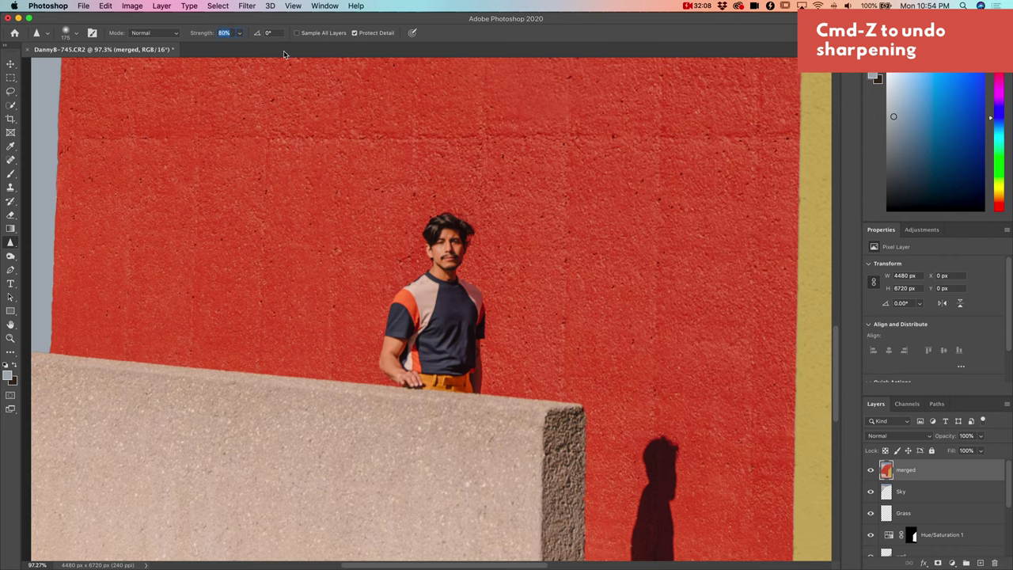
Set the Sharpen tool's strength to 40% and sharpen the man from his head down to his waist and hand
{"action": "type", "text": "40"}
{"action": "key", "text": "Return"}
{"action": "mouse_move", "coordinate": [442, 241]}
{"action": "left_mouse_down"}
{"action": "mouse_move", "coordinate": [442, 303]}
{"action": "mouse_move", "coordinate": [402, 339]}
{"action": "mouse_move", "coordinate": [426, 367]}
{"action": "mouse_move", "coordinate": [416, 323]}
{"action": "mouse_move", "coordinate": [446, 242]}
{"action": "mouse_move", "coordinate": [470, 343]}
{"action": "mouse_move", "coordinate": [444, 235]}
{"action": "mouse_move", "coordinate": [441, 309]}
{"action": "mouse_move", "coordinate": [400, 351]}
{"action": "mouse_move", "coordinate": [440, 395]}
{"action": "left_mouse_up"}
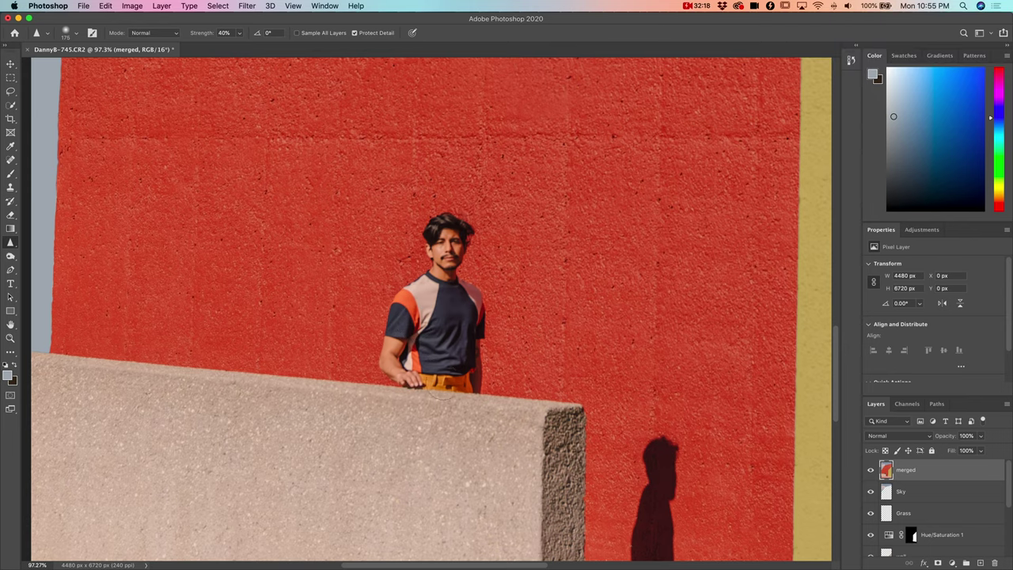
{"action": "mouse_move", "coordinate": [434, 243]}
{"action": "left_mouse_down"}
{"action": "mouse_move", "coordinate": [449, 234]}
{"action": "mouse_move", "coordinate": [404, 340]}
{"action": "mouse_move", "coordinate": [414, 396]}
{"action": "left_mouse_up"}
Enlarge the layer list to show the whole stack and compare the image with the merged layer hidden and shown
{"action": "scroll", "coordinate": [523, 319], "scroll_direction": "down", "scroll_amount": 10}
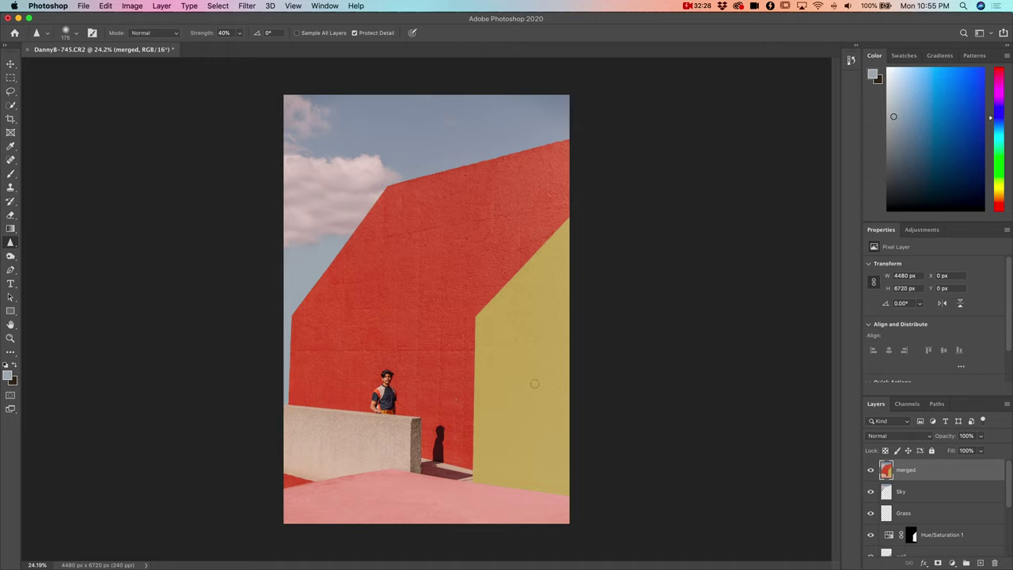
{"action": "scroll", "coordinate": [961, 511], "scroll_direction": "down", "scroll_amount": 3}
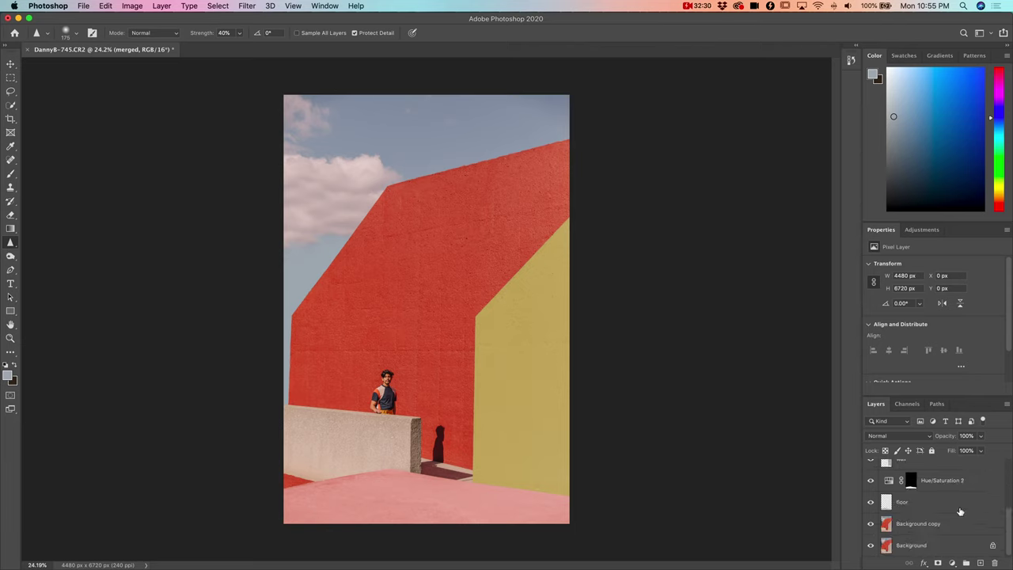
{"action": "left_click_drag", "start_coordinate": [954, 394], "coordinate": [944, 238]}
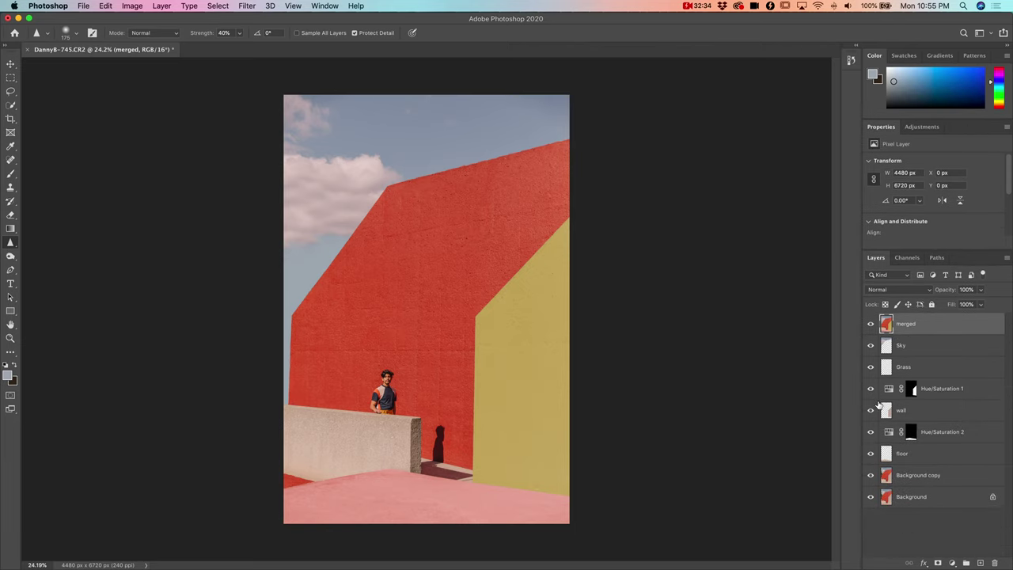
{"action": "mouse_move", "coordinate": [872, 325]}
{"action": "left_mouse_down"}
{"action": "mouse_move", "coordinate": [869, 479]}
{"action": "mouse_move", "coordinate": [872, 320]}
{"action": "left_mouse_up"}
Switch to Adobe Lightroom Classic
{"action": "scroll", "coordinate": [551, 493], "scroll_direction": "up", "scroll_amount": 1}
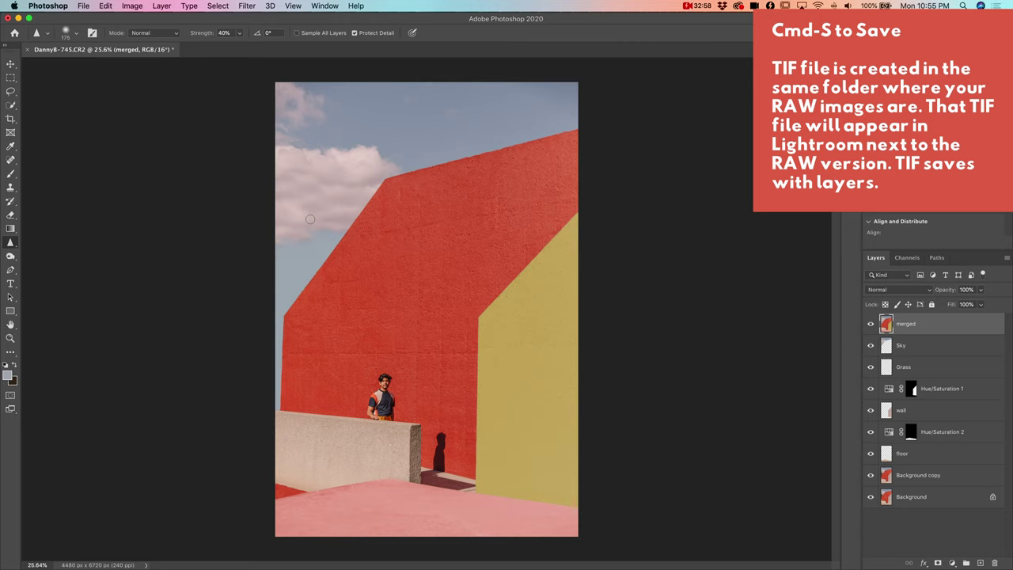
{"action": "left_click", "coordinate": [447, 557]}
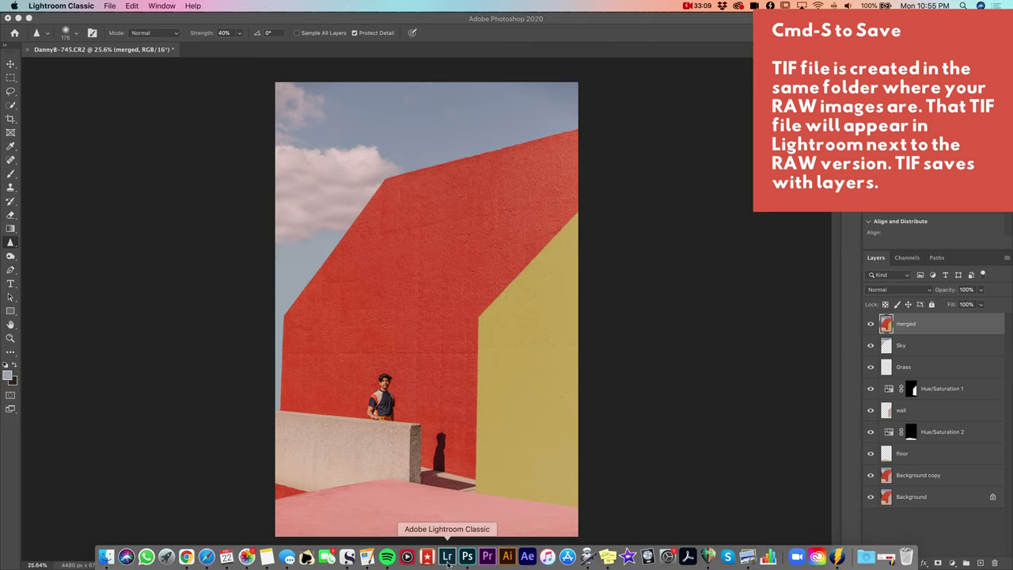